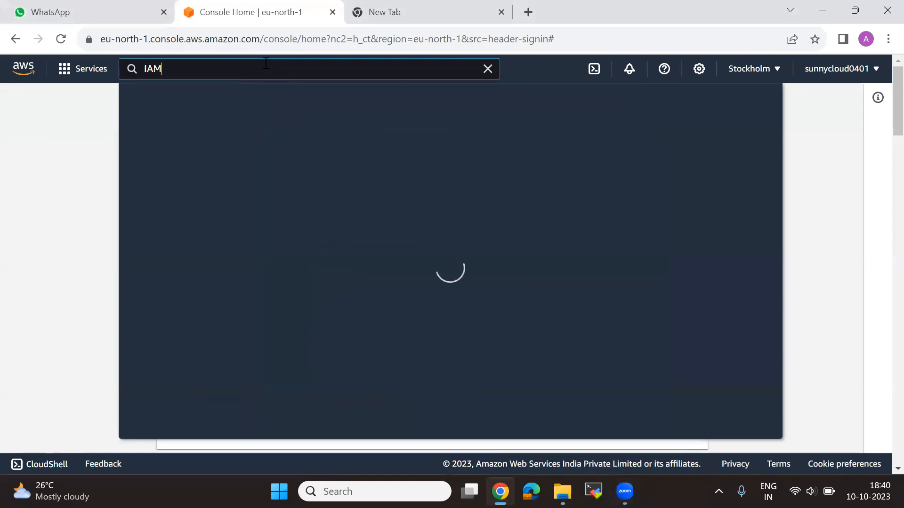
# Open the IAM service, dismiss the IAM Identity Center promotion and go to the list of policies.
pyautogui.click(346, 208)
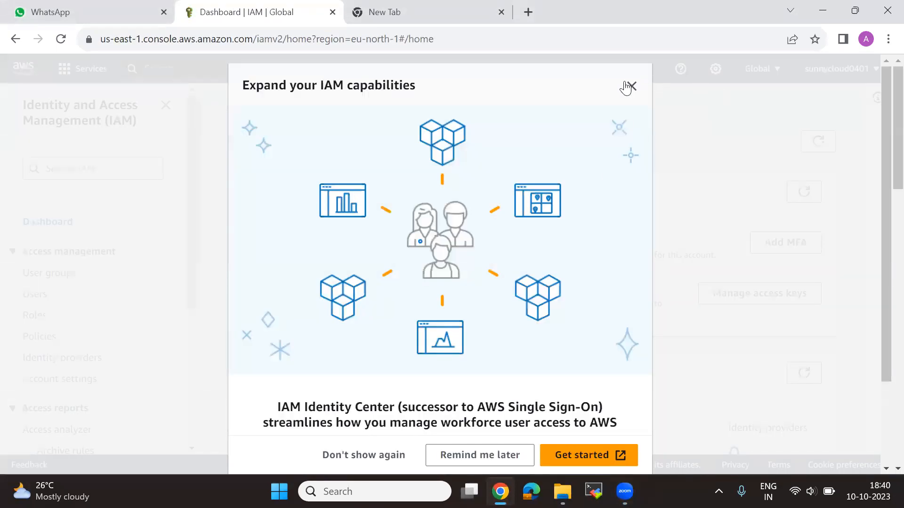
pyautogui.click(630, 86)
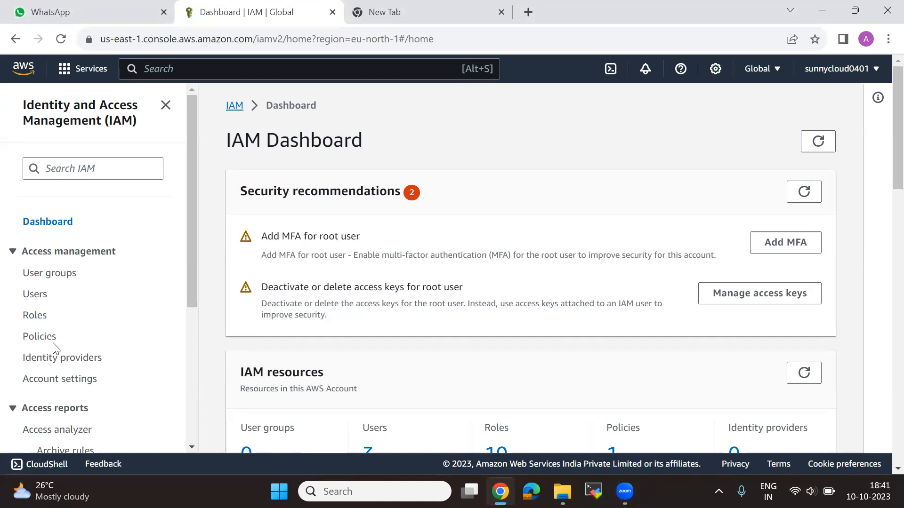
pyautogui.click(38, 338)
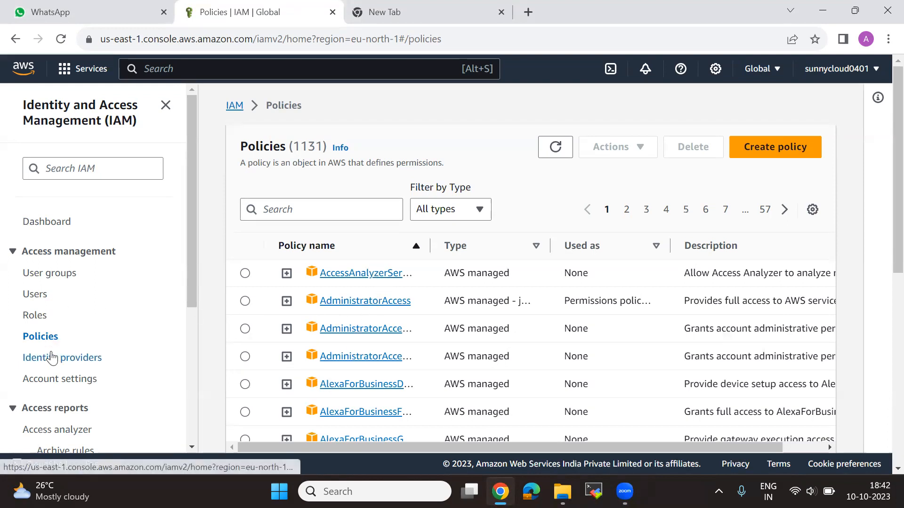
# Highlight the sentence that defines a policy, with emphasis on "permissions", and look over the policy list.
pyautogui.moveTo(241, 163); pyautogui.dragTo(397, 163)
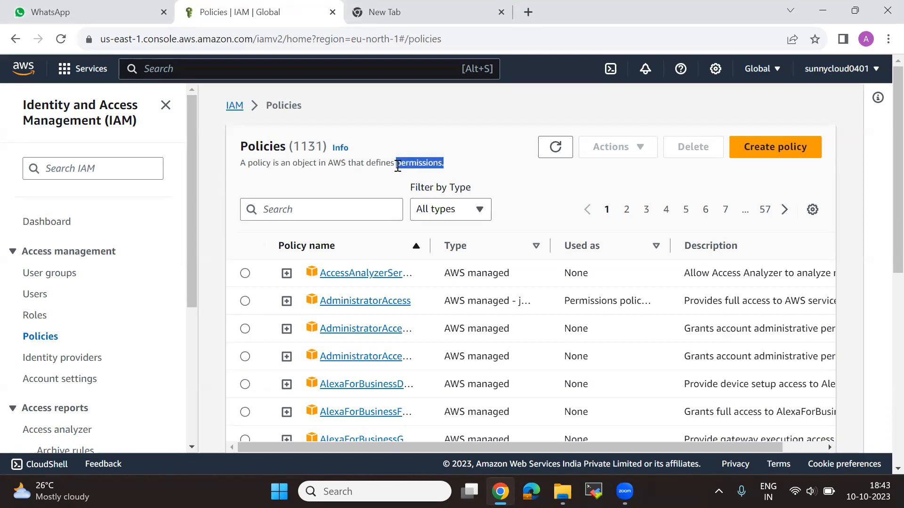
pyautogui.click(403, 162)
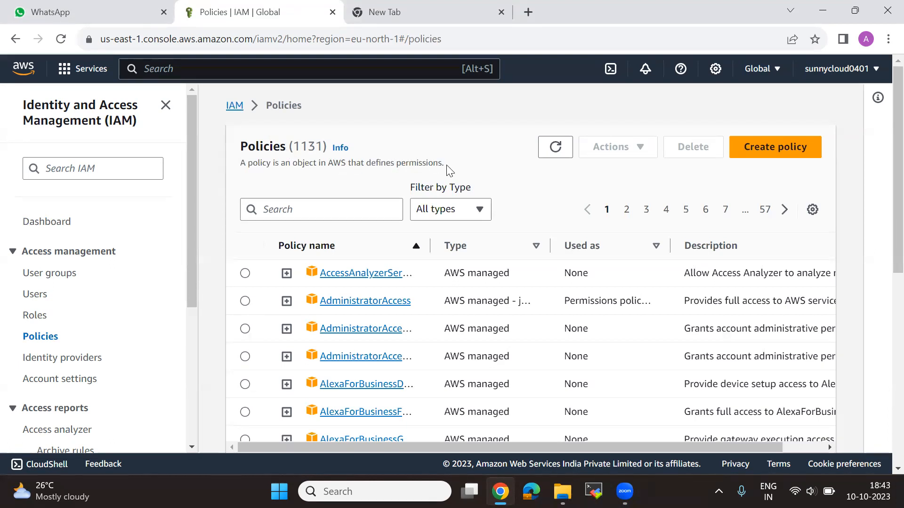
pyautogui.moveTo(447, 171); pyautogui.dragTo(400, 161)
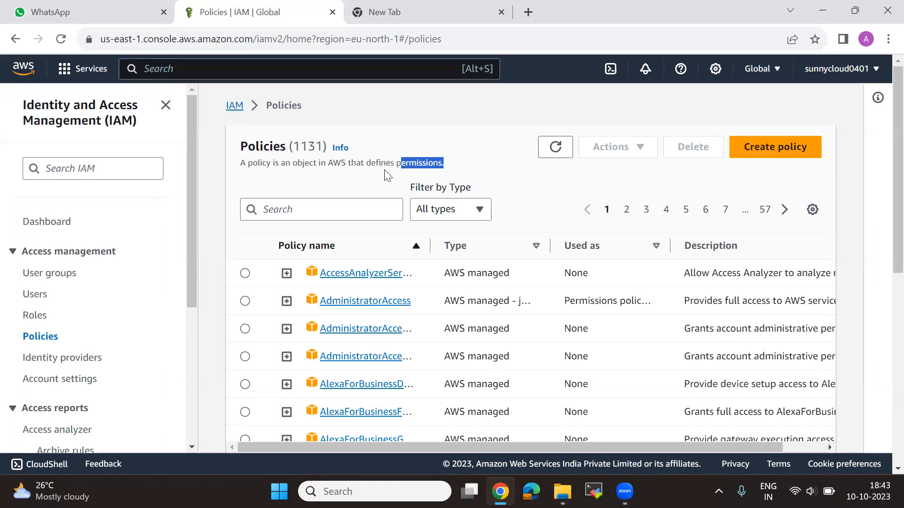
pyautogui.click(463, 174)
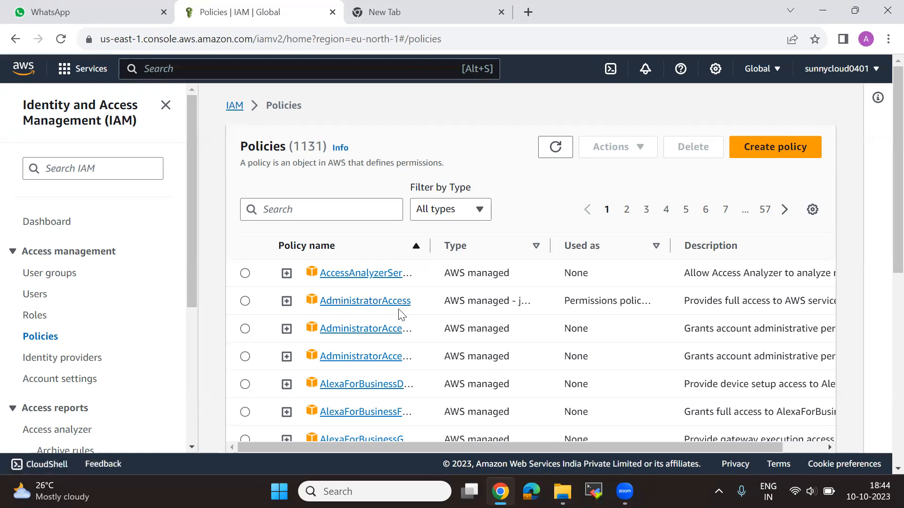
pyautogui.scroll(-1, 399, 312)
pyautogui.scroll(1, 430, 309)
# Find the Paint app through the Windows search and switch to a blank Paint canvas.
pyautogui.click(279, 492)
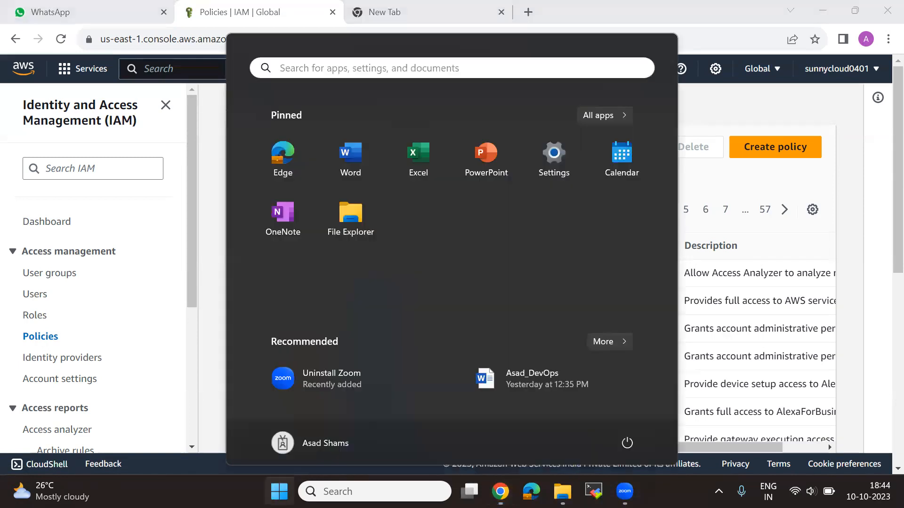
pyautogui.write('paint')
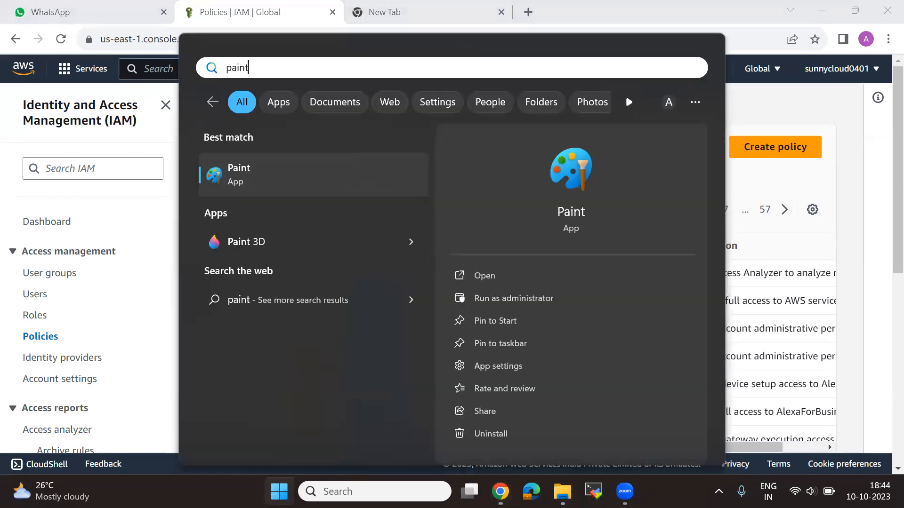
pyautogui.press('Escape')
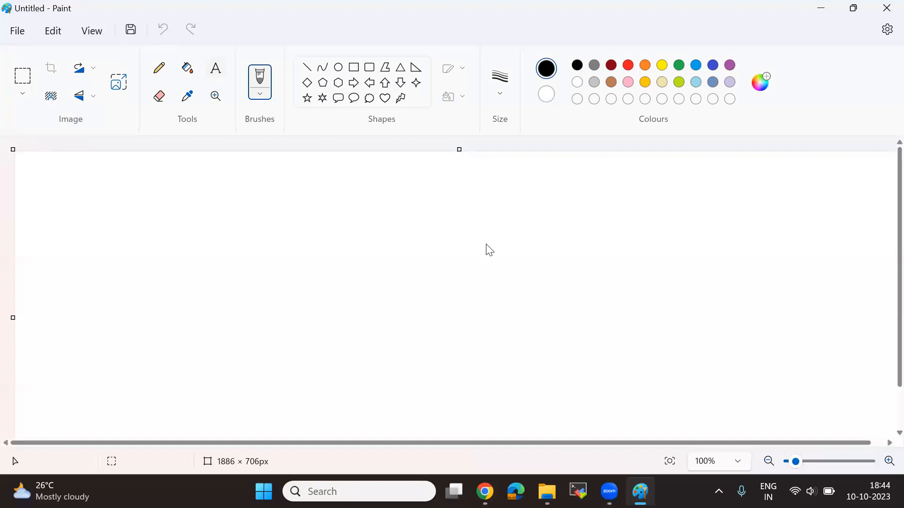
# Place a text box about 505 × 136 px on the upper canvas and enter "Policies" at font size 18.
pyautogui.click(215, 75)
pyautogui.click(238, 174)
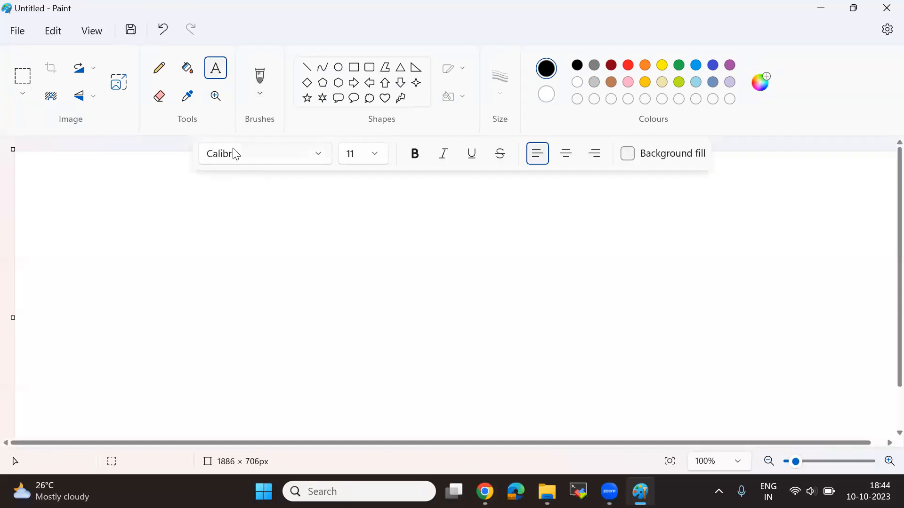
pyautogui.moveTo(270, 203); pyautogui.dragTo(508, 268)
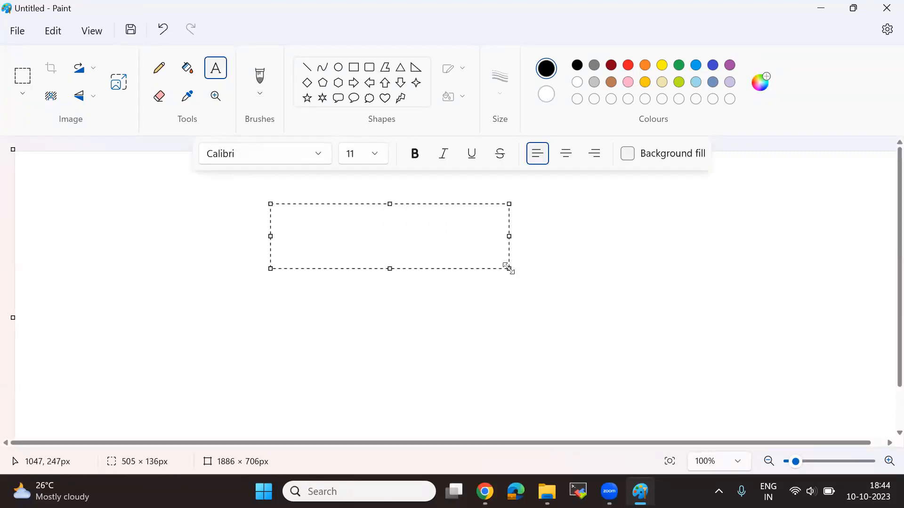
pyautogui.click(380, 153)
pyautogui.click(355, 365)
pyautogui.click(331, 228)
pyautogui.write('Plo')
pyautogui.press('BackSpace')
pyautogui.press('BackSpace')
pyautogui.write('olicies')
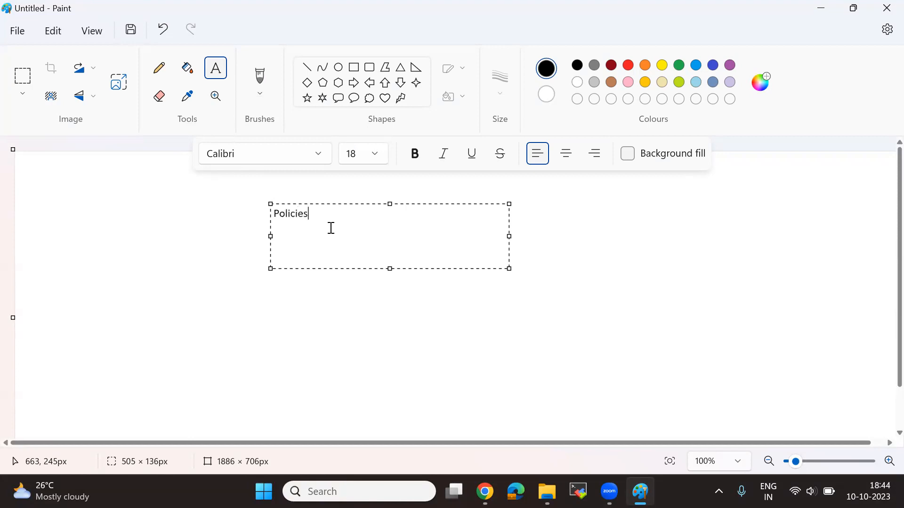
# Add the line "a. AWS managed" below the Policies heading.
pyautogui.press('Return')
pyautogui.write('a. AWS anaged')
pyautogui.press('Left')
pyautogui.press('Left')
pyautogui.press('Left')
pyautogui.press('Left')
pyautogui.write('m')
pyautogui.press('End')
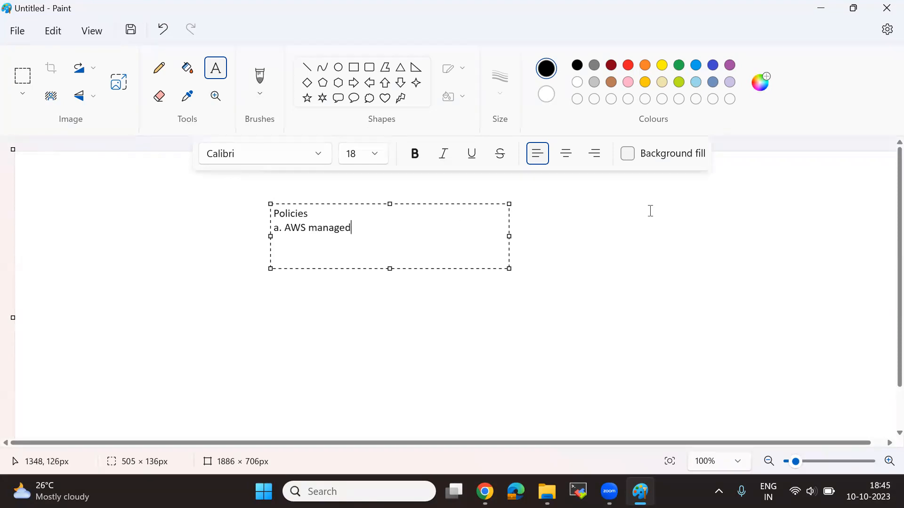
# Add the lines "b. AWS managed job manged" and "c. Customised" and commit the text to the canvas.
pyautogui.write('b. AWS managed jon')
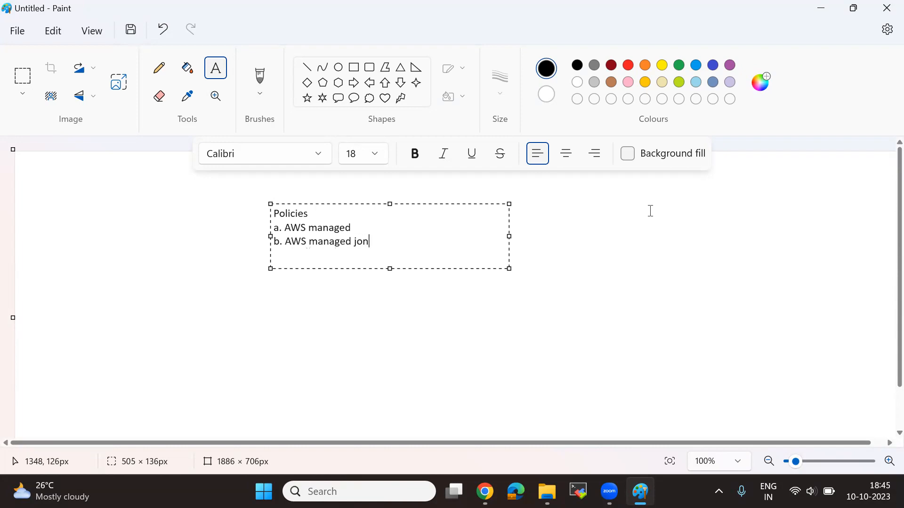
pyautogui.press('BackSpace')
pyautogui.write('b')
pyautogui.write(' manged')
pyautogui.press('Return')
pyautogui.write('c. Customised')
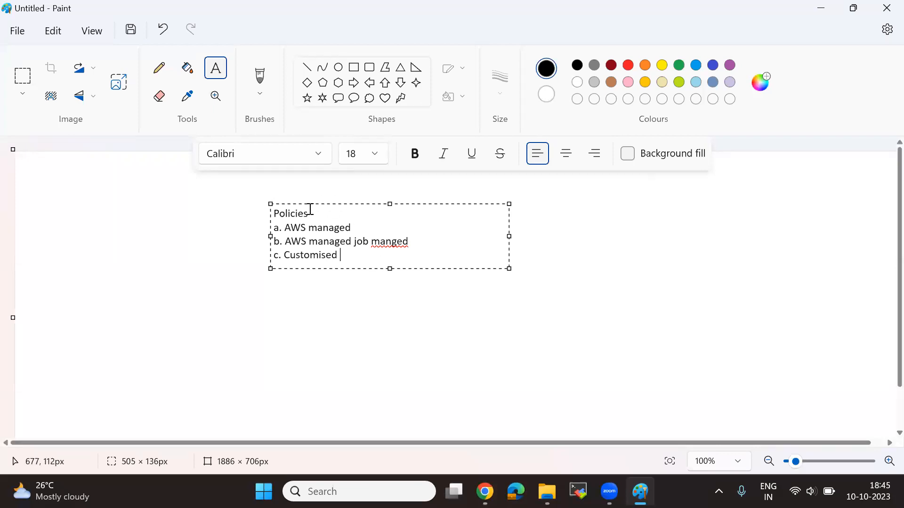
pyautogui.click(367, 306)
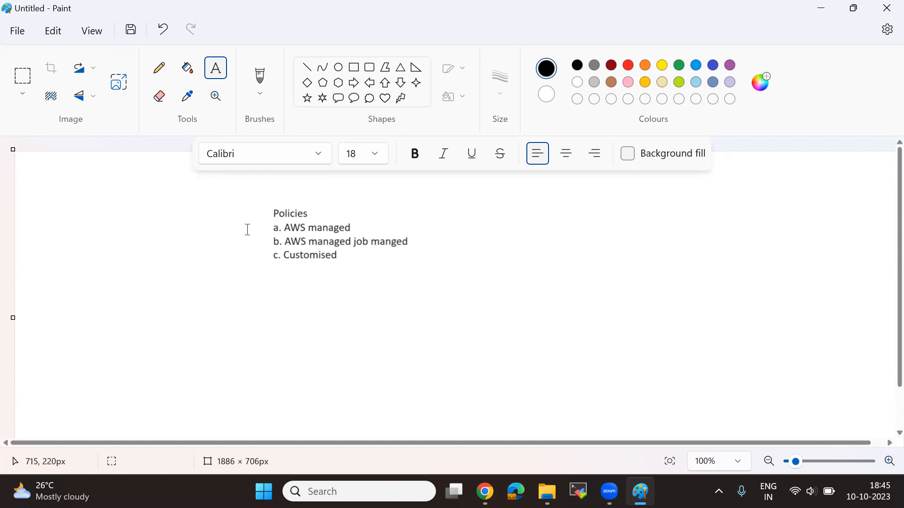
# Switch back to Chrome and widen the Type column of the policy list so full type names fit.
pyautogui.press('super+Down')
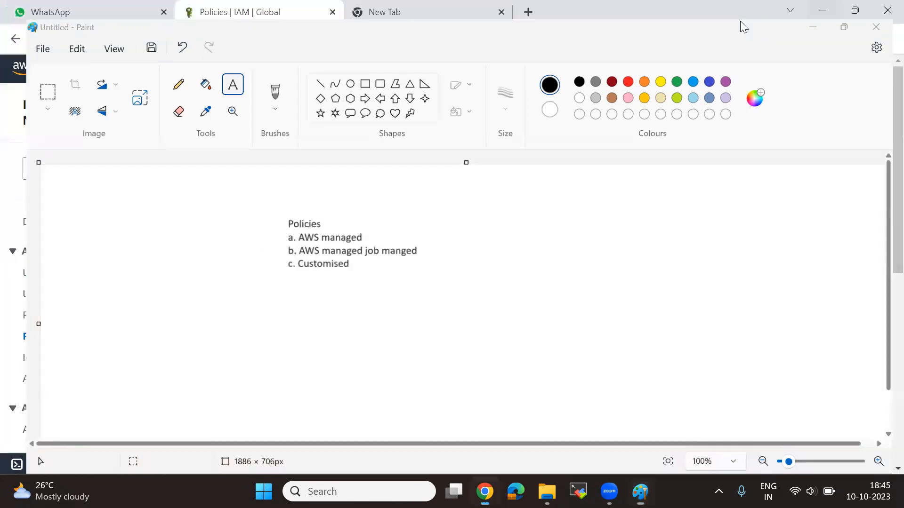
pyautogui.scroll(-3, 582, 322)
pyautogui.scroll(3, 582, 322)
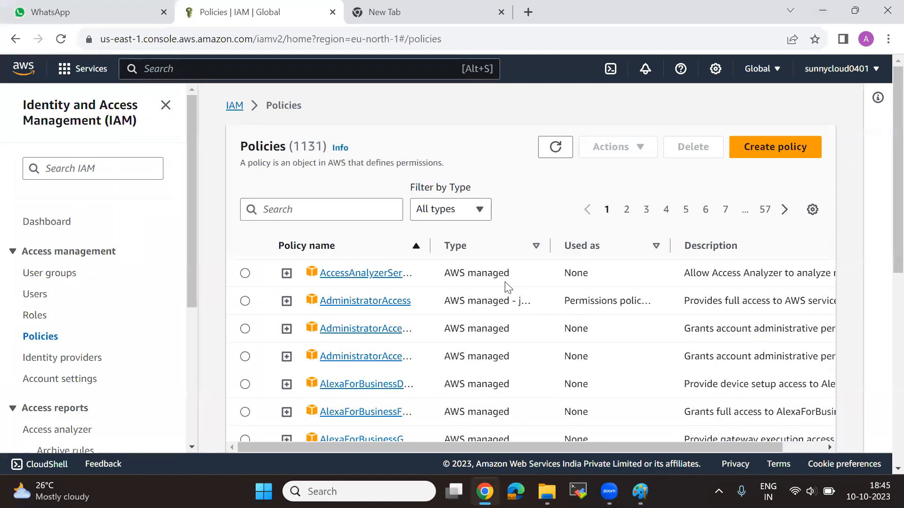
pyautogui.moveTo(554, 245); pyautogui.dragTo(650, 245)
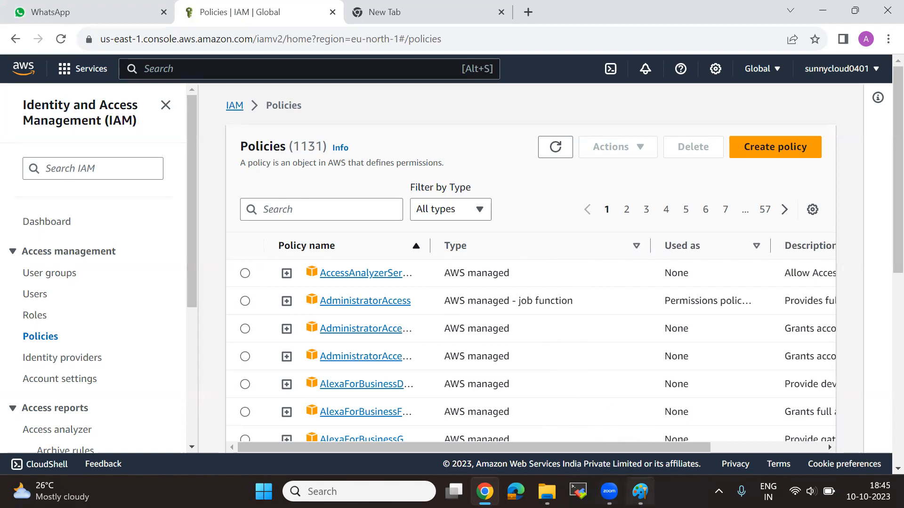
# Switch to Paint to review the list of policy types and return to the IAM policies page in Chrome.
pyautogui.click(640, 491)
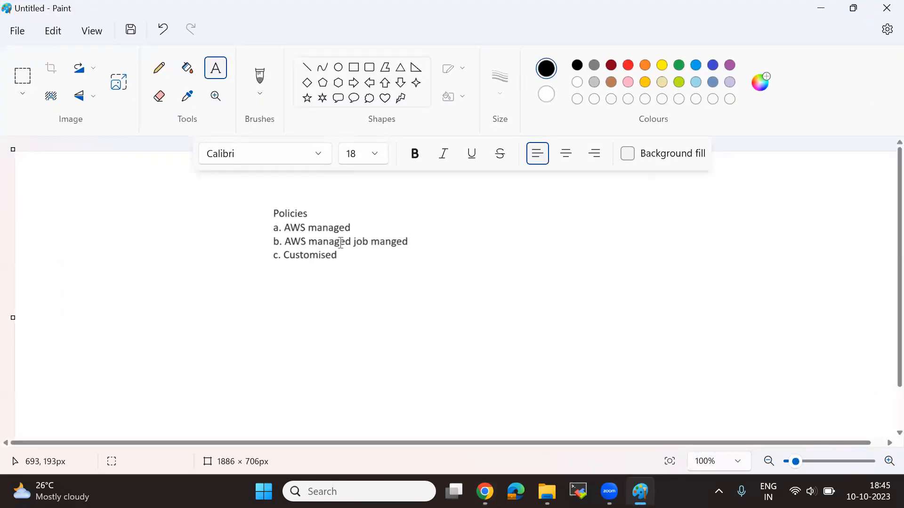
pyautogui.click(405, 241)
pyautogui.click(499, 281)
pyautogui.click(831, 10)
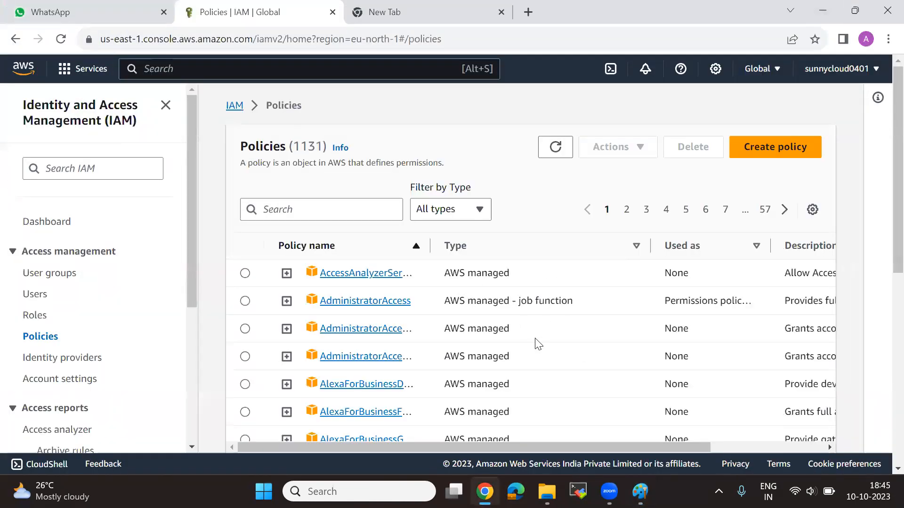
# Examine the Type column, highlighting the "AWS managed" and "AWS managed - job function" entries in the first two rows.
pyautogui.scroll(-8, 535, 343)
pyautogui.scroll(8, 506, 356)
pyautogui.moveTo(504, 274); pyautogui.dragTo(447, 277)
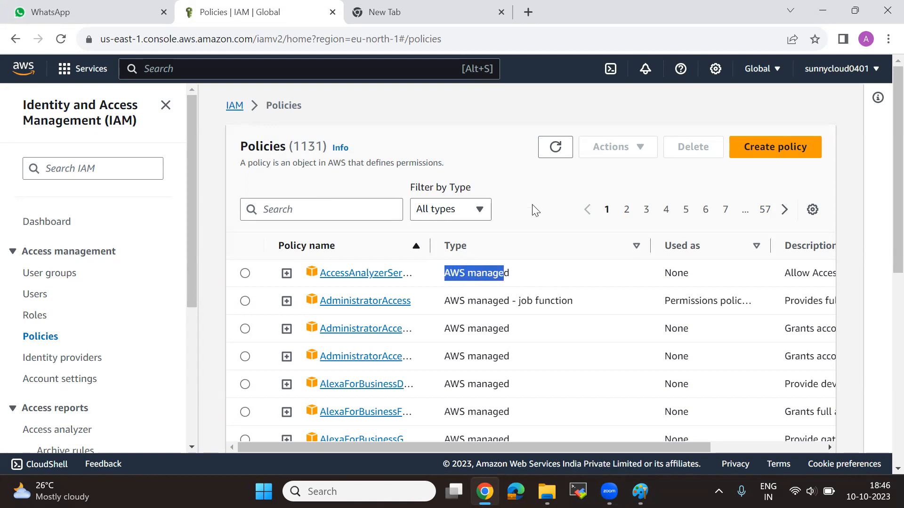
pyautogui.click(546, 180)
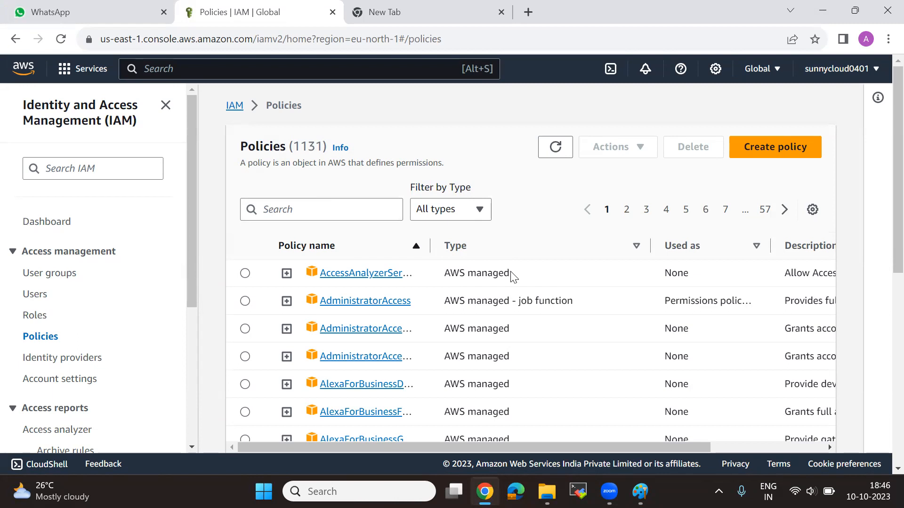
pyautogui.moveTo(513, 278); pyautogui.dragTo(440, 272)
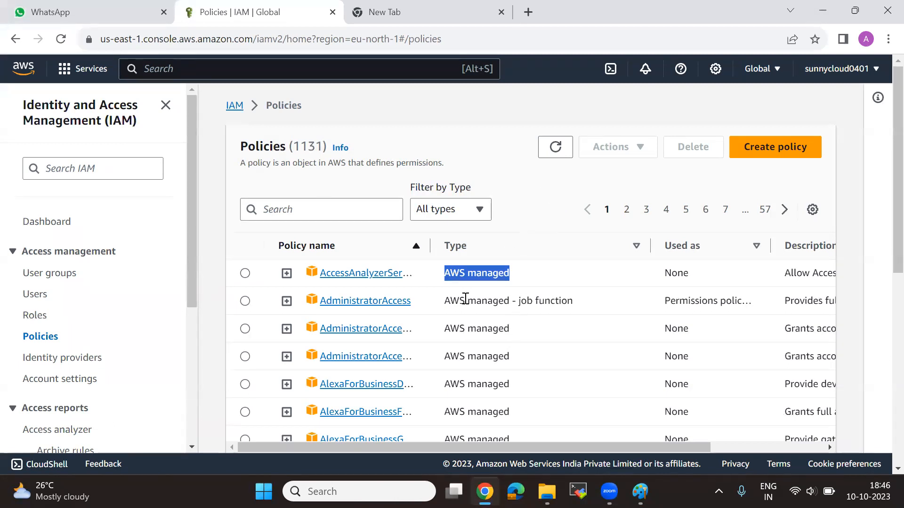
pyautogui.moveTo(446, 300); pyautogui.dragTo(521, 301)
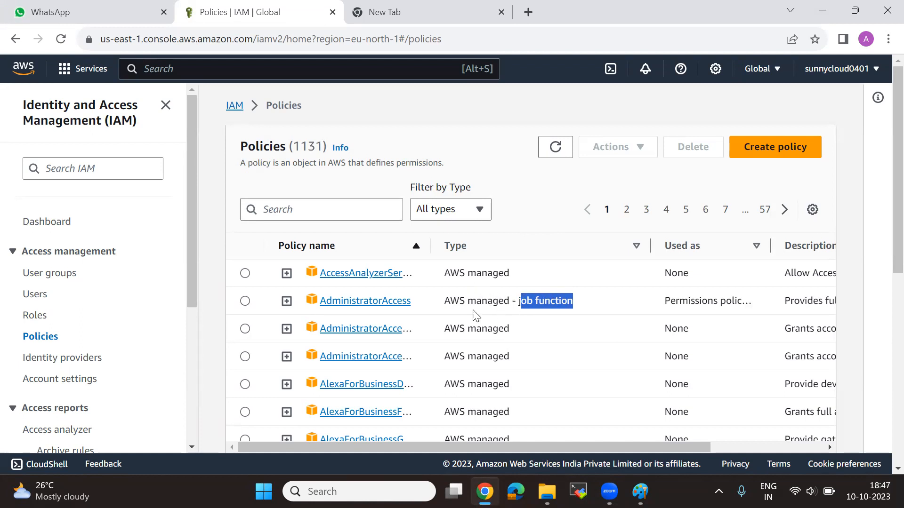
pyautogui.moveTo(450, 300); pyautogui.dragTo(503, 300)
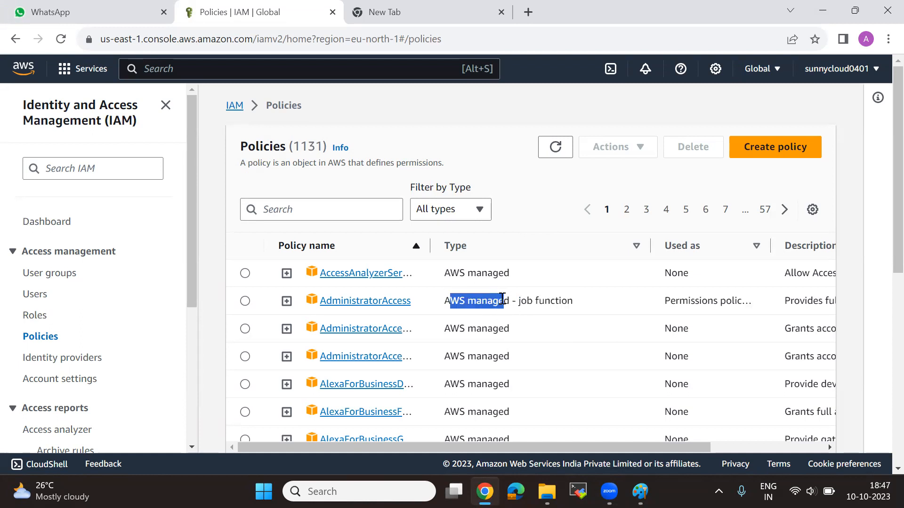
pyautogui.click(546, 192)
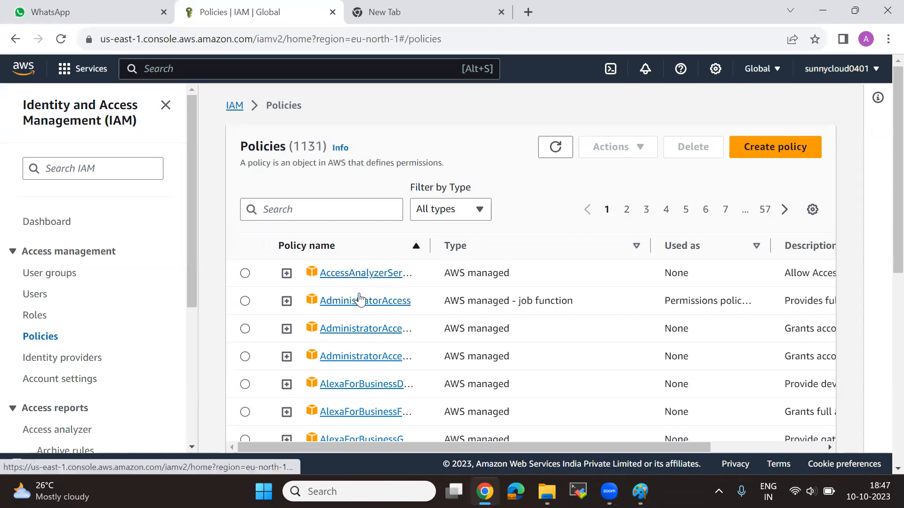
# Search the policies for "ec2full" and open the AmazonEC2FullAccess policy to review its details and permissions summary.
pyautogui.click(303, 201)
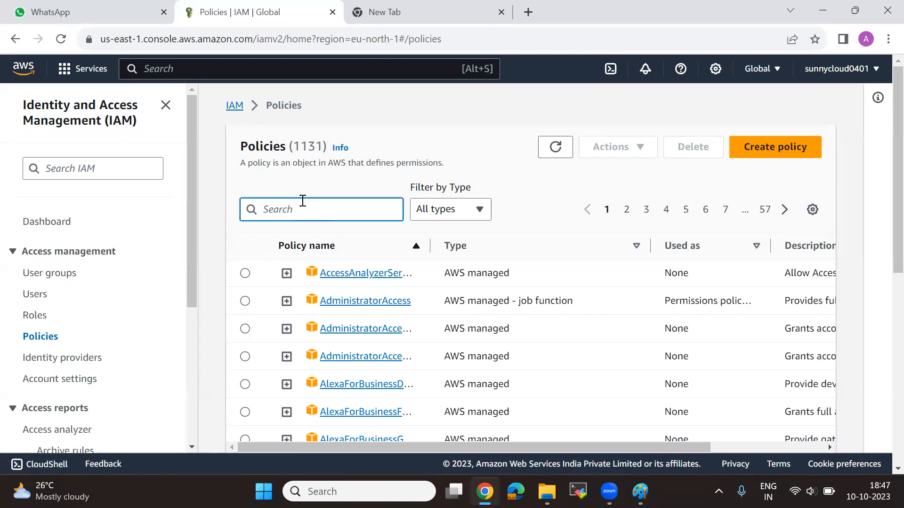
pyautogui.write('ec2')
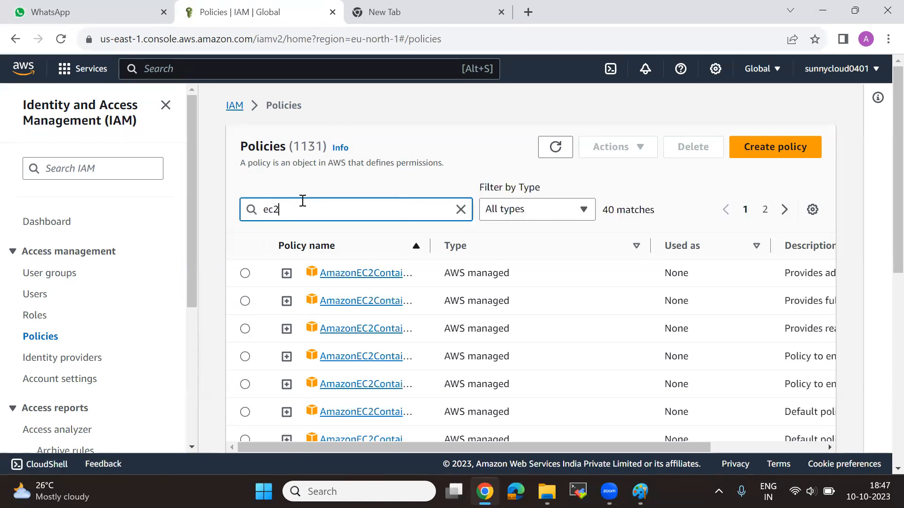
pyautogui.write('full')
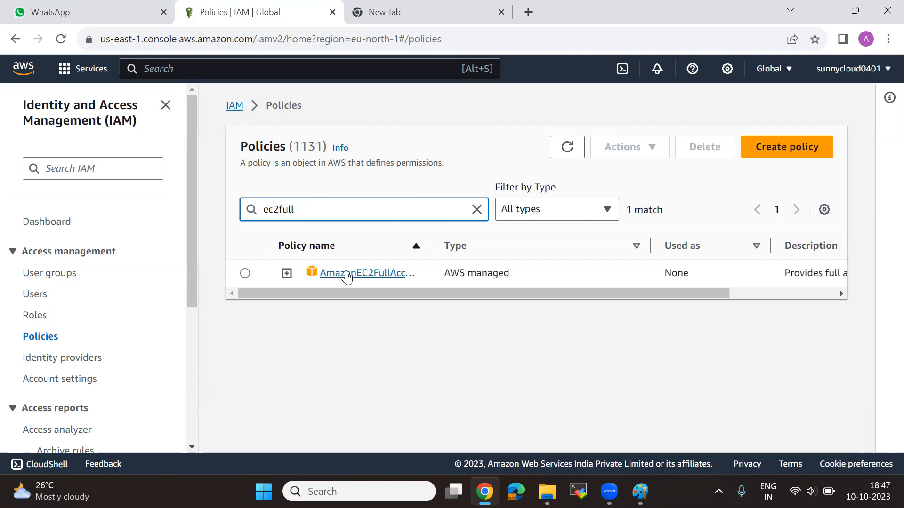
pyautogui.click(359, 277)
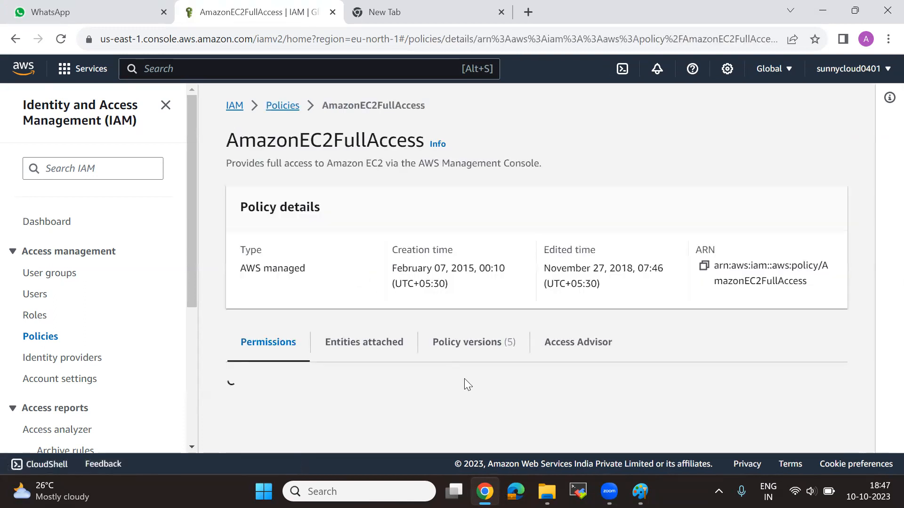
pyautogui.scroll(-5, 442, 363)
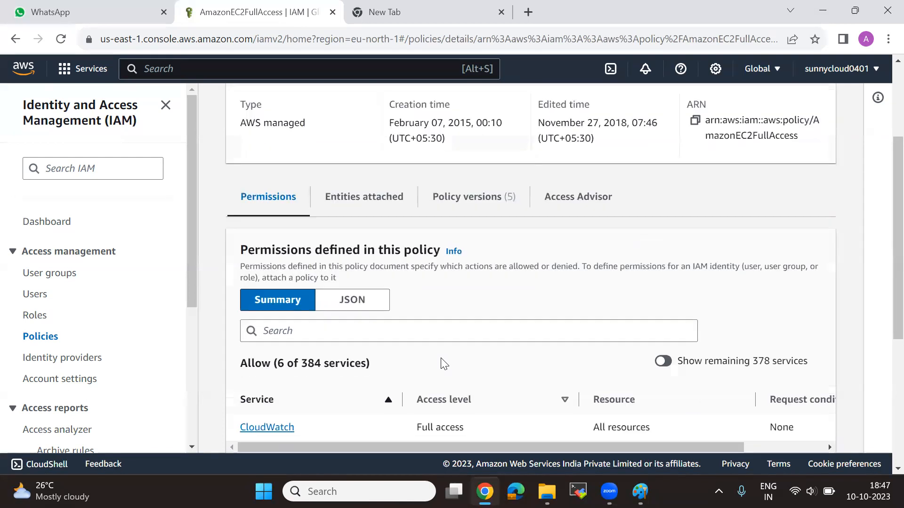
pyautogui.scroll(3, 444, 364)
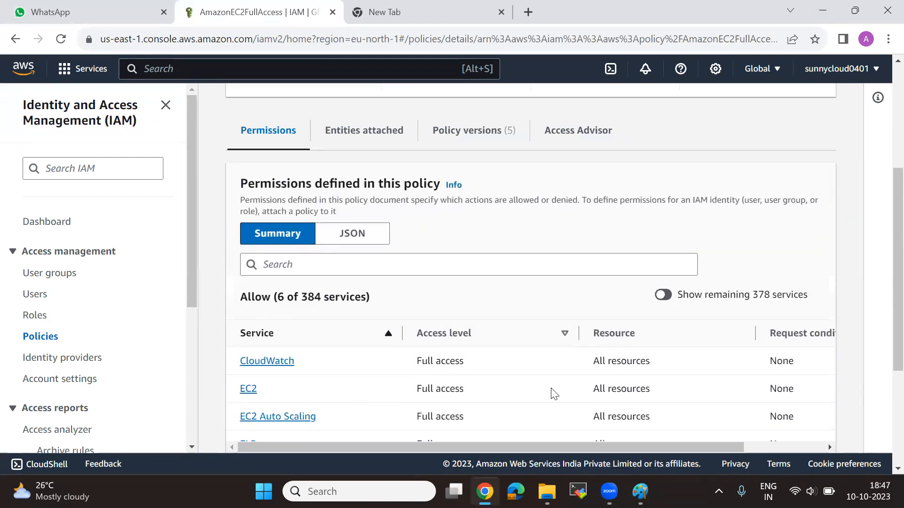
pyautogui.scroll(-2, 551, 394)
pyautogui.scroll(6, 390, 351)
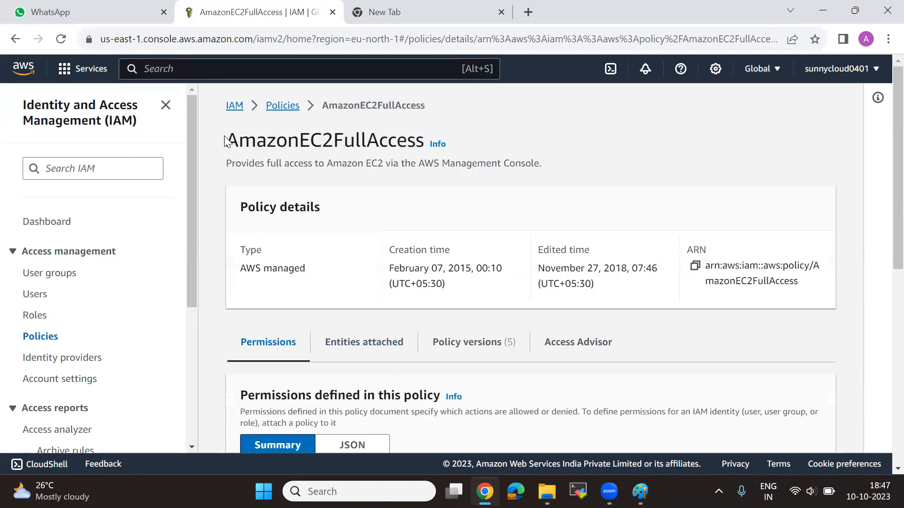
# Examine the AmazonEC2FullAccess name and permissions summary, highlighting the CloudWatch, EC2, EC2 Auto Scaling, ELB and ELB v2 services.
pyautogui.moveTo(227, 142); pyautogui.dragTo(423, 140)
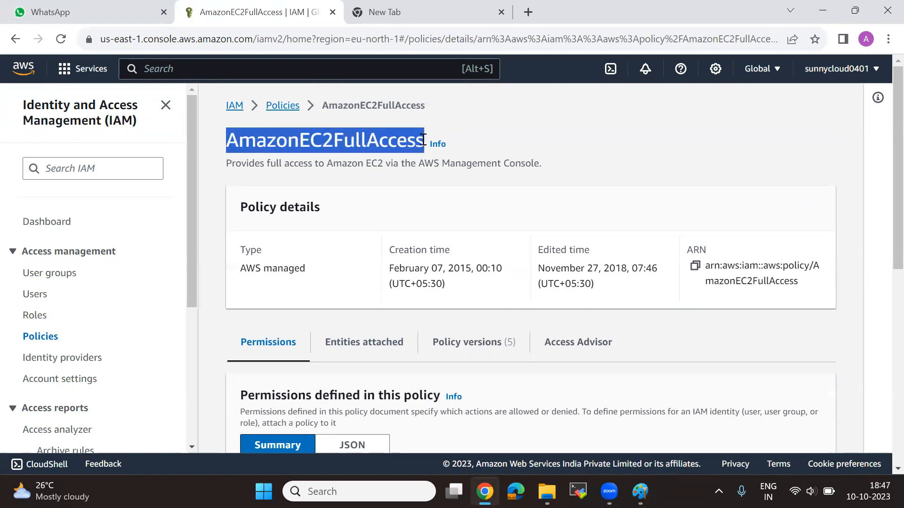
pyautogui.click(664, 184)
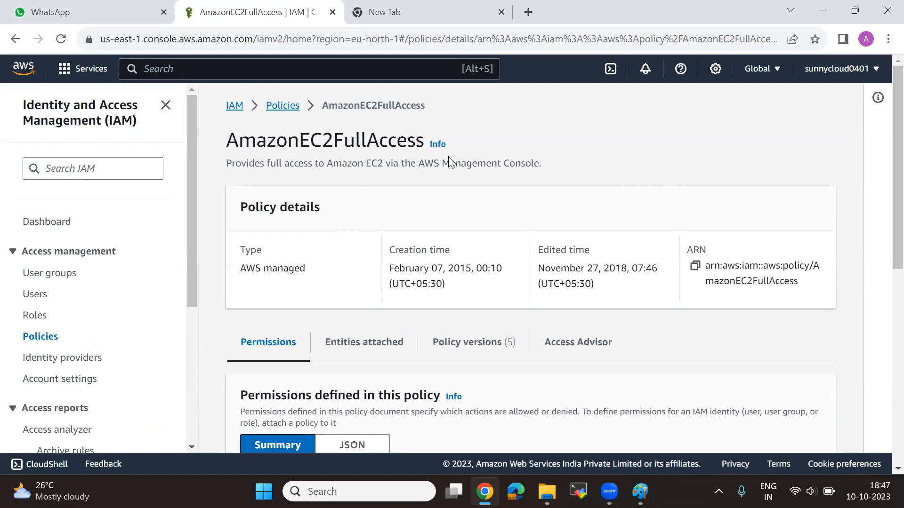
pyautogui.scroll(-6, 388, 278)
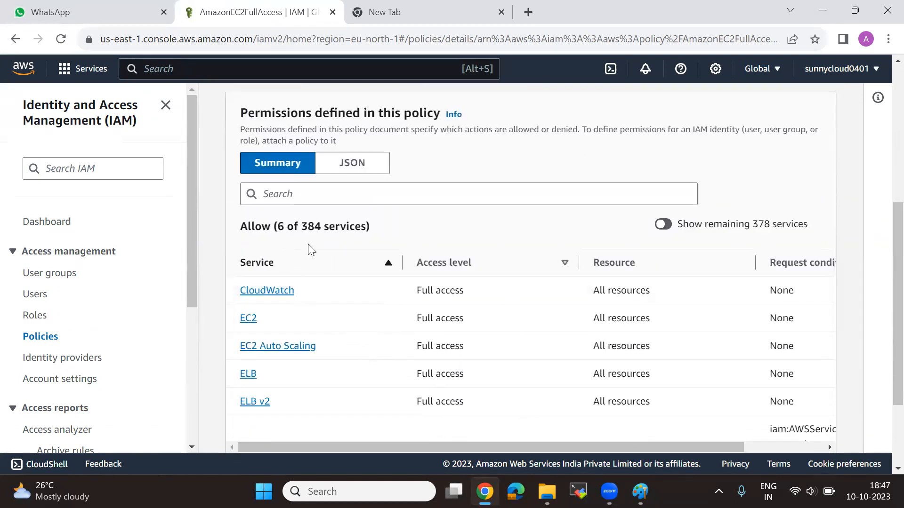
pyautogui.moveTo(302, 295); pyautogui.dragTo(237, 293)
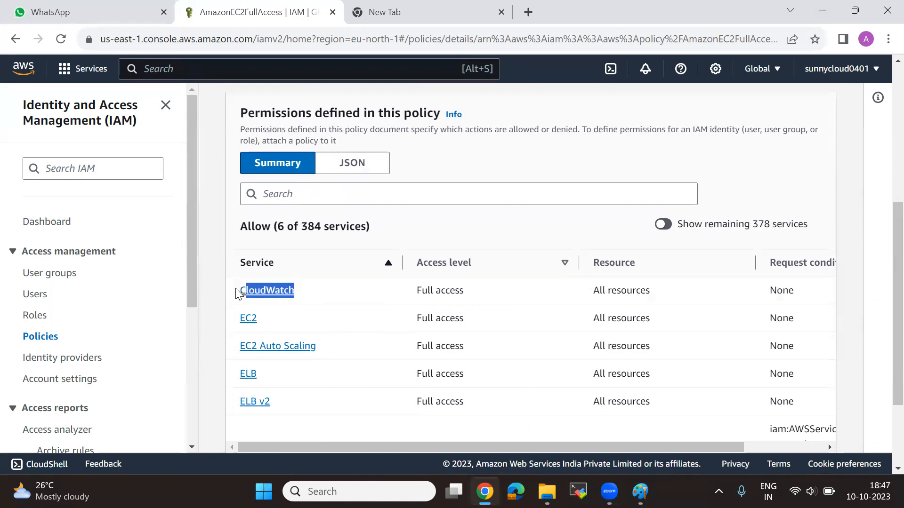
pyautogui.moveTo(286, 325); pyautogui.dragTo(237, 322)
pyautogui.moveTo(346, 346); pyautogui.dragTo(238, 346)
pyautogui.moveTo(264, 377); pyautogui.dragTo(231, 379)
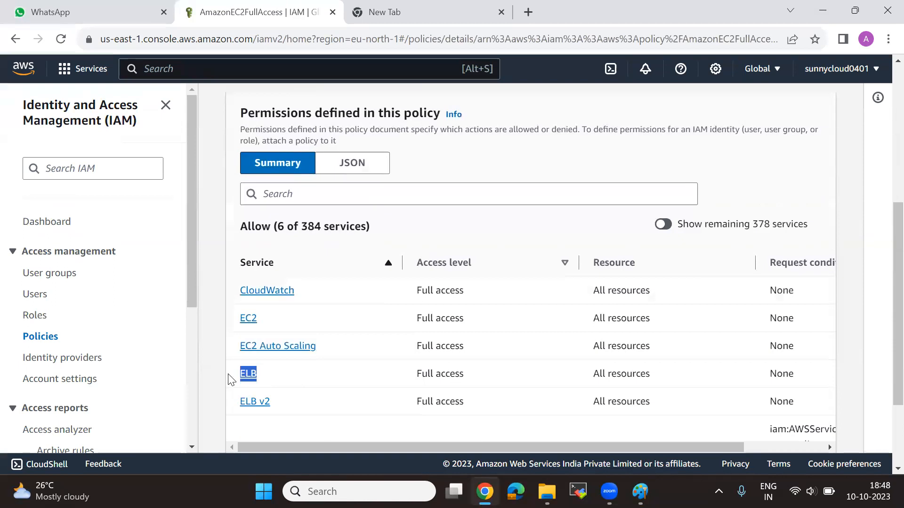
pyautogui.moveTo(306, 408); pyautogui.dragTo(236, 402)
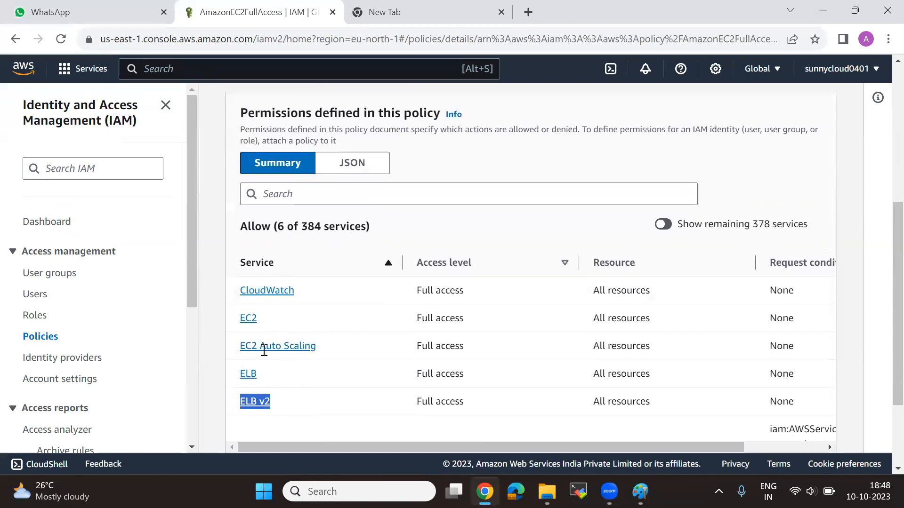
pyautogui.moveTo(317, 293); pyautogui.dragTo(239, 292)
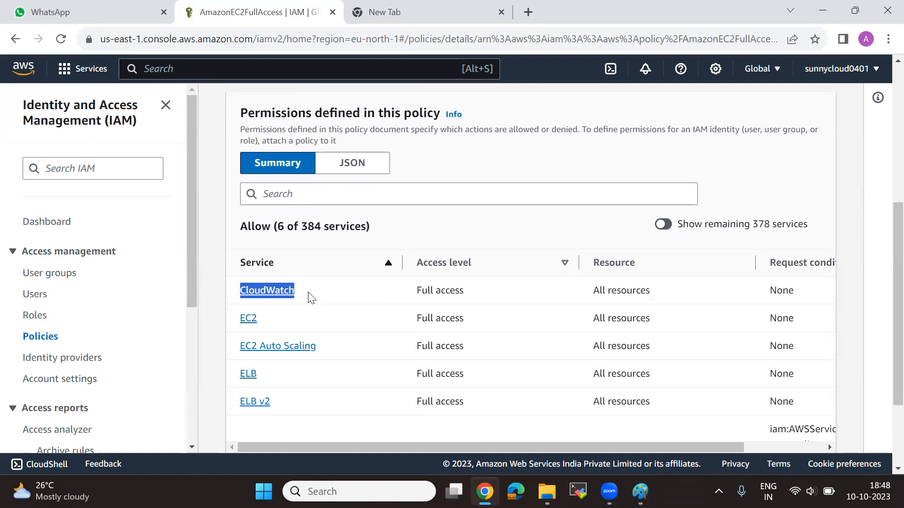
pyautogui.click(215, 282)
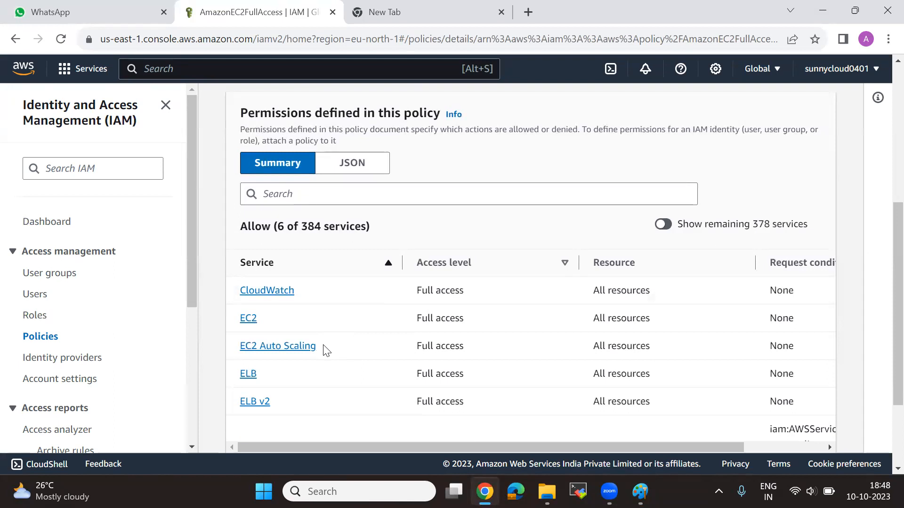
pyautogui.moveTo(260, 378); pyautogui.dragTo(239, 380)
pyautogui.click(219, 282)
# Display the policy's permissions as JSON and read through the whole document.
pyautogui.scroll(3, 325, 197)
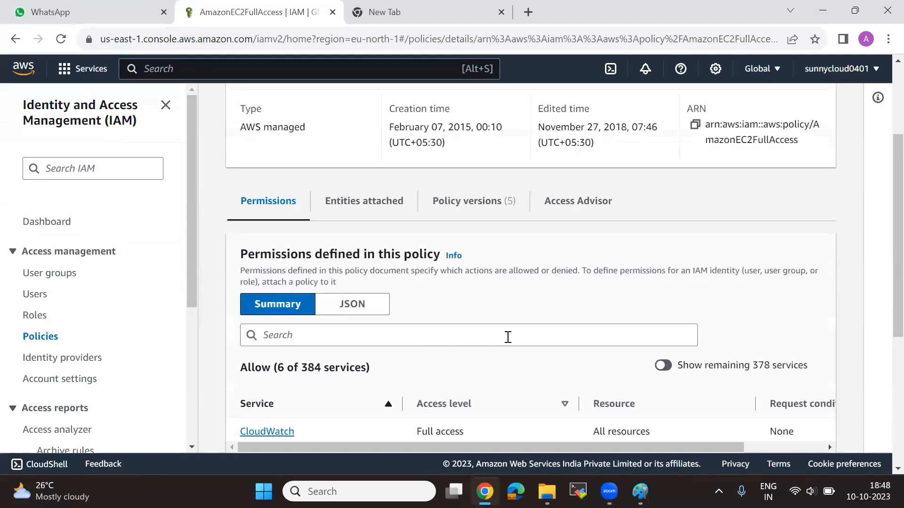
pyautogui.scroll(1, 506, 337)
pyautogui.click(380, 374)
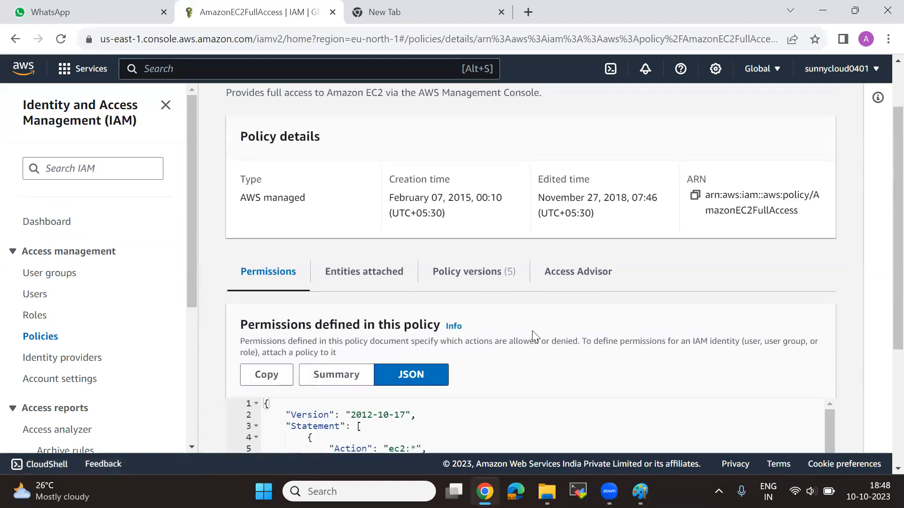
pyautogui.scroll(-3, 531, 339)
pyautogui.scroll(-5, 414, 396)
pyautogui.scroll(-1, 632, 398)
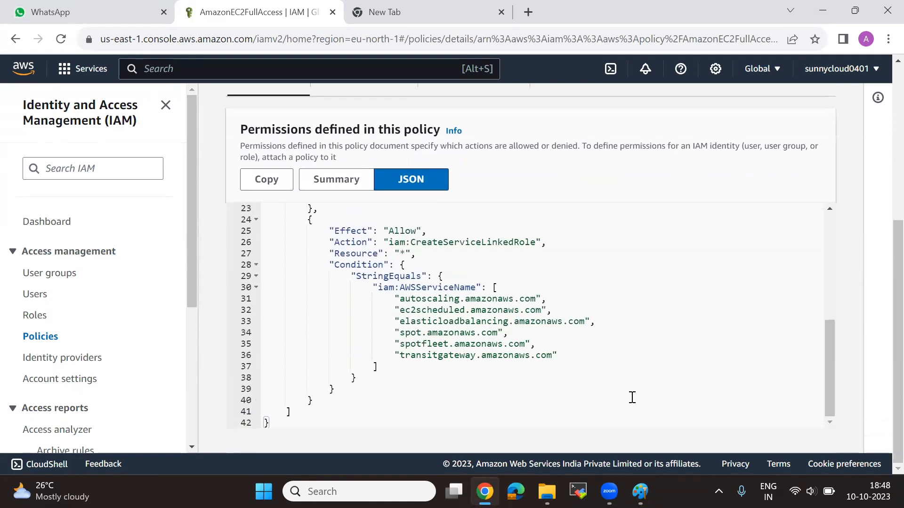
pyautogui.scroll(10, 632, 398)
pyautogui.scroll(-2, 817, 311)
pyautogui.scroll(-4, 816, 311)
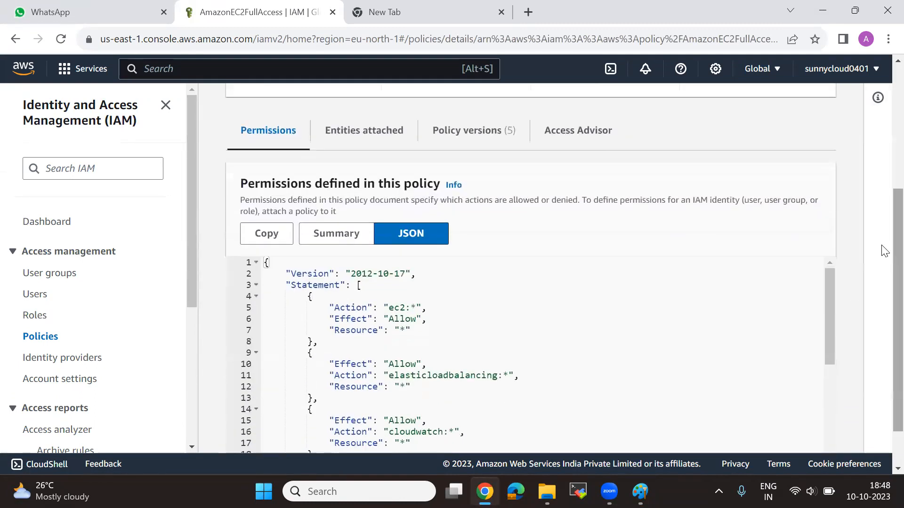
pyautogui.scroll(3, 701, 283)
pyautogui.scroll(-8, 692, 366)
# Select the entire policy JSON, open a blank maximized Notepad window and return to the policy in Chrome.
pyautogui.moveTo(272, 423); pyautogui.dragTo(258, 194)
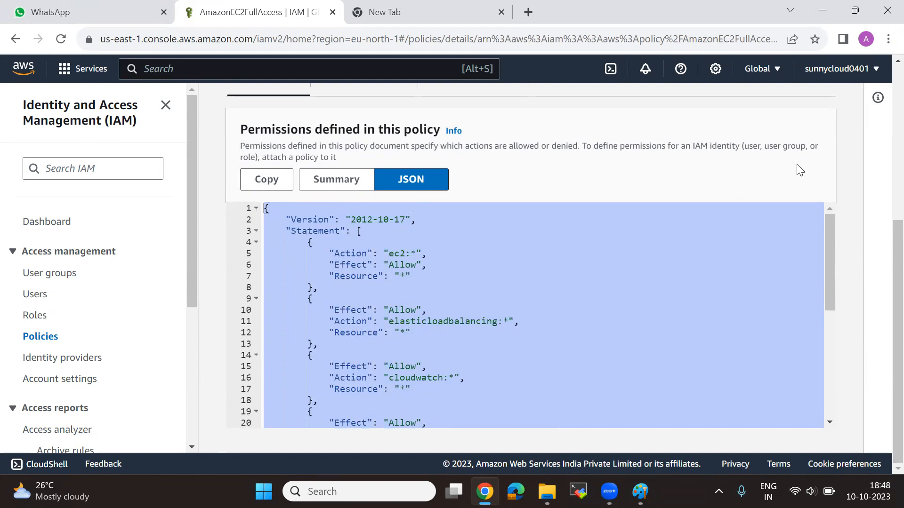
pyautogui.scroll(-2, 285, 410)
pyautogui.press('super')
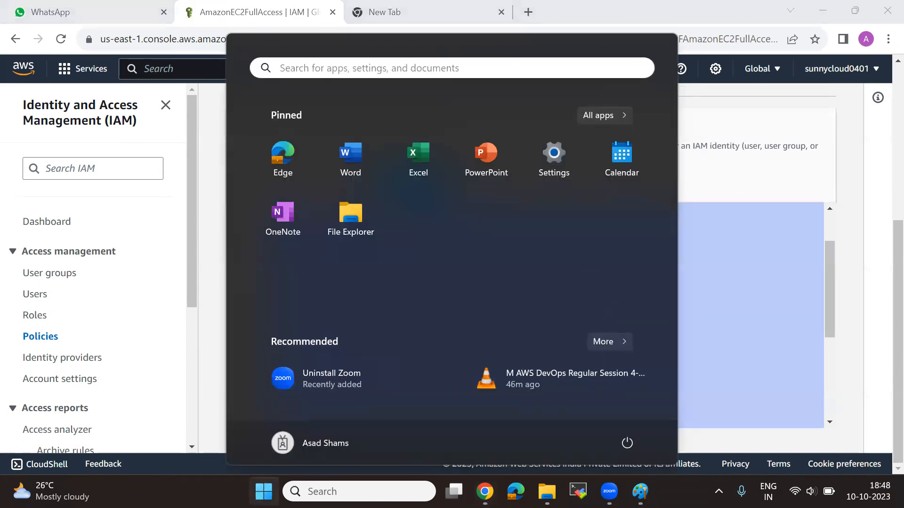
pyautogui.write('notepad')
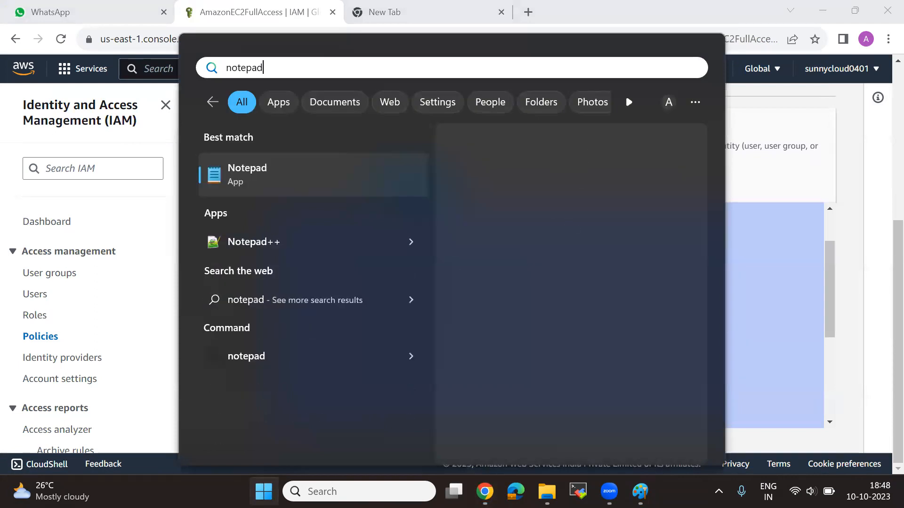
pyautogui.click(262, 492)
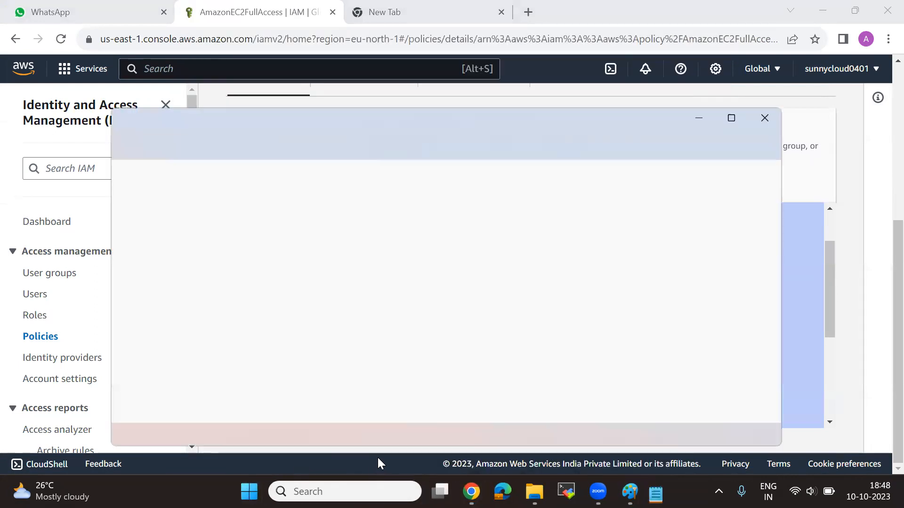
pyautogui.click(731, 118)
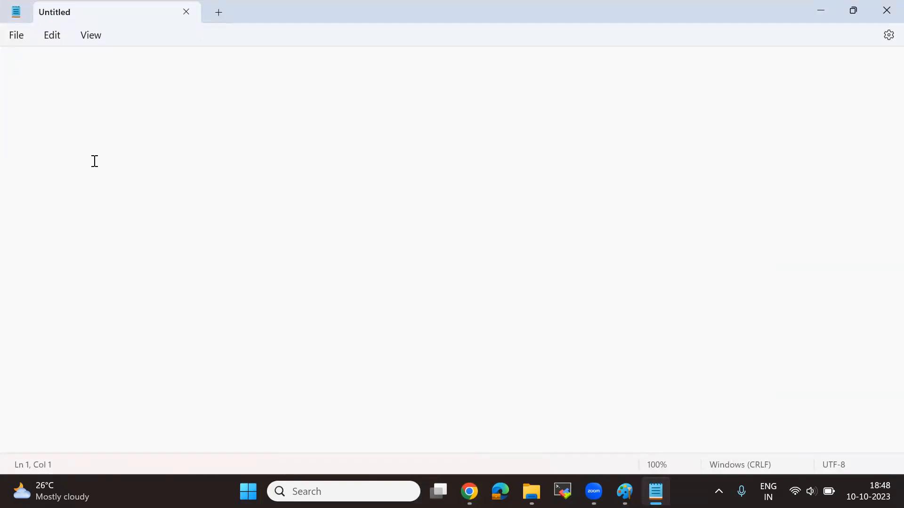
pyautogui.click(821, 11)
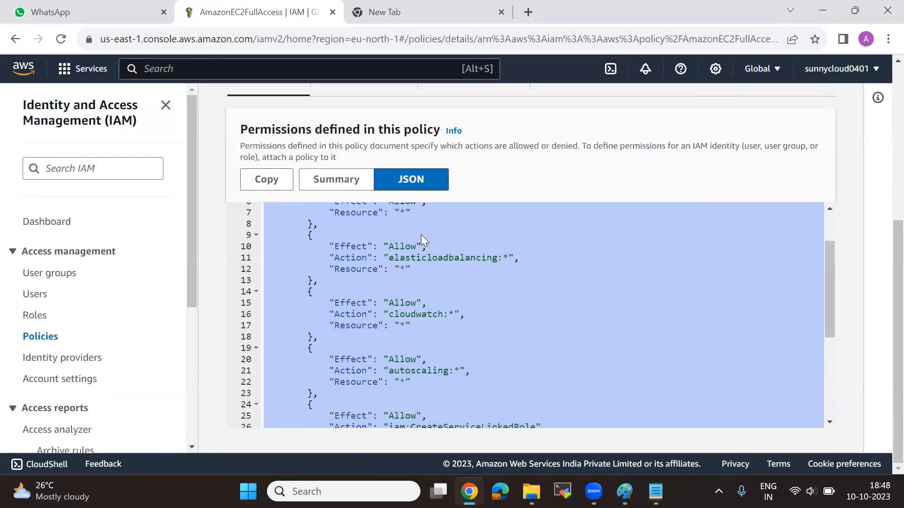
# Copy the complete policy JSON and paste it into the blank Notepad document.
pyautogui.click(421, 235)
pyautogui.hotkey('ctrl', 'a')
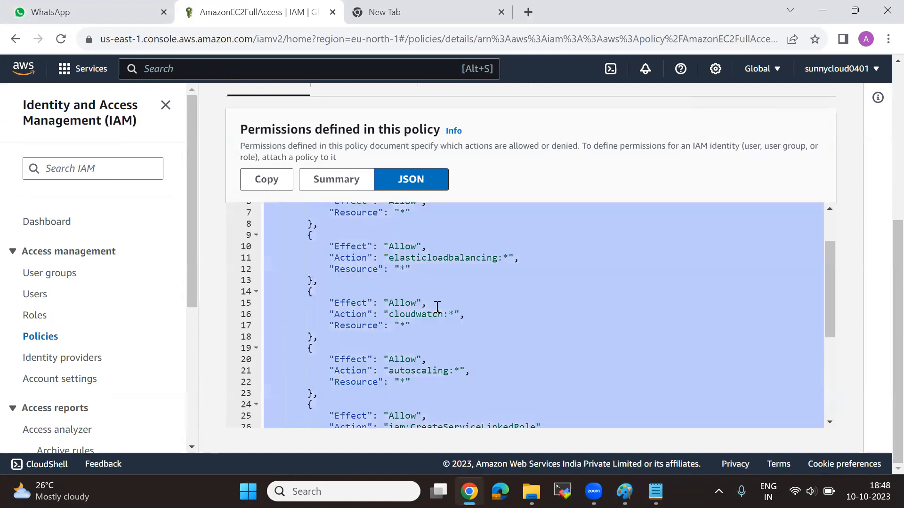
pyautogui.click(656, 492)
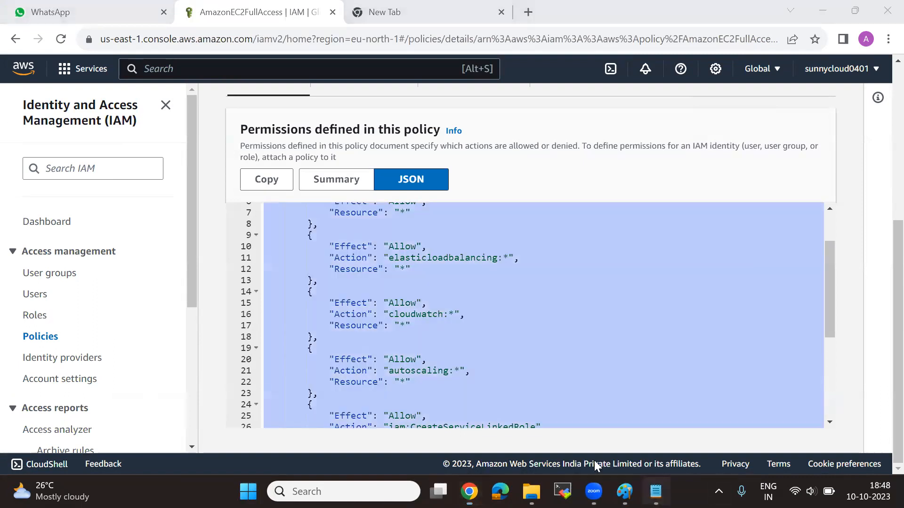
pyautogui.hotkey('ctrl', 'v')
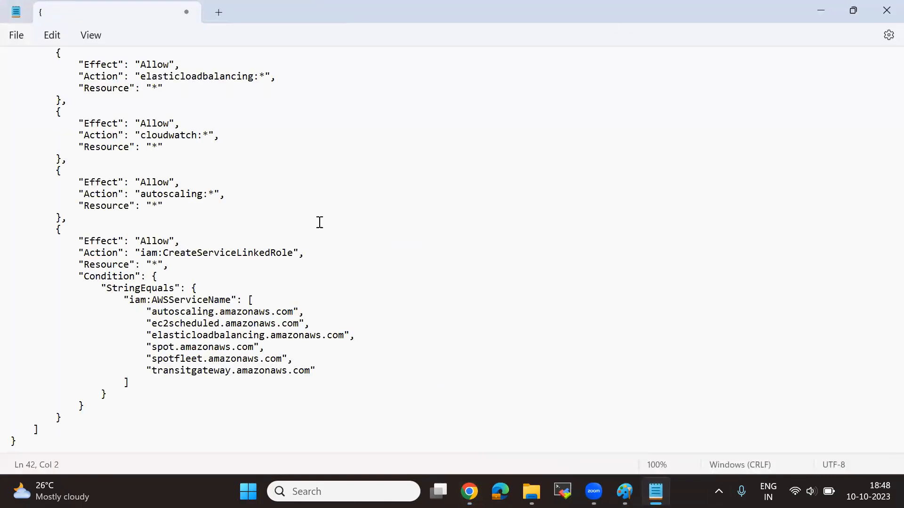
pyautogui.scroll(4, 498, 283)
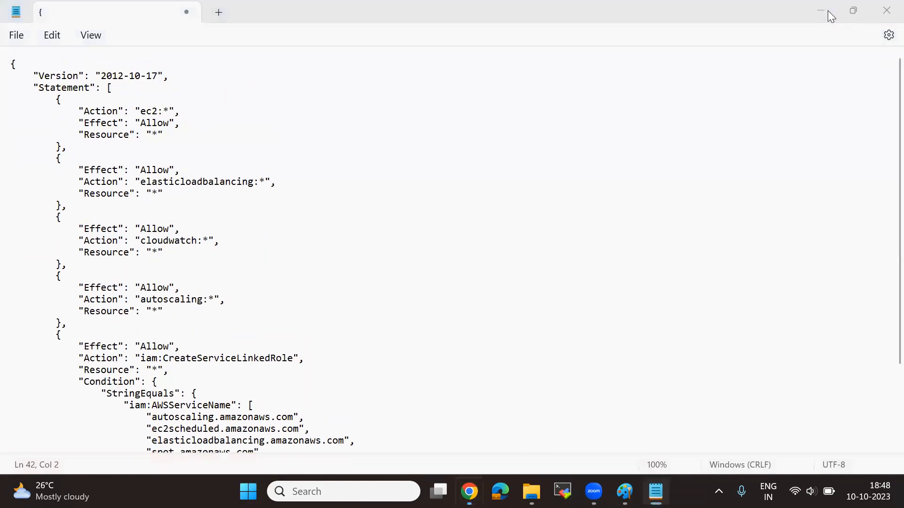
# Return to Chrome, clear the selection in the policy JSON and review its opening statements.
pyautogui.click(825, 11)
pyautogui.click(601, 291)
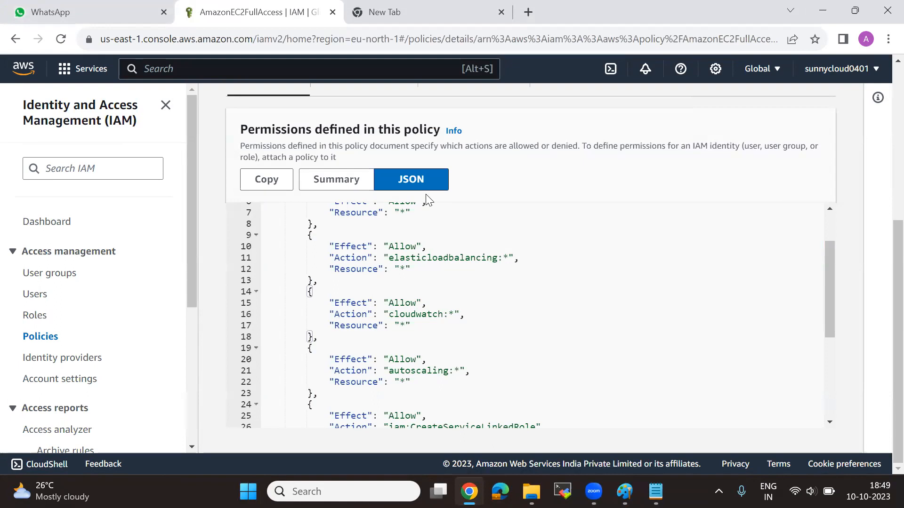
pyautogui.scroll(3, 553, 323)
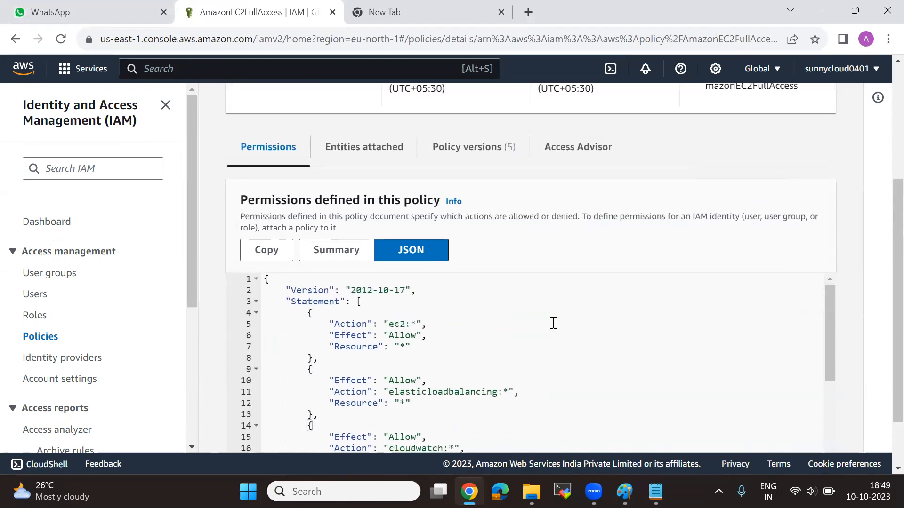
pyautogui.scroll(-1, 884, 268)
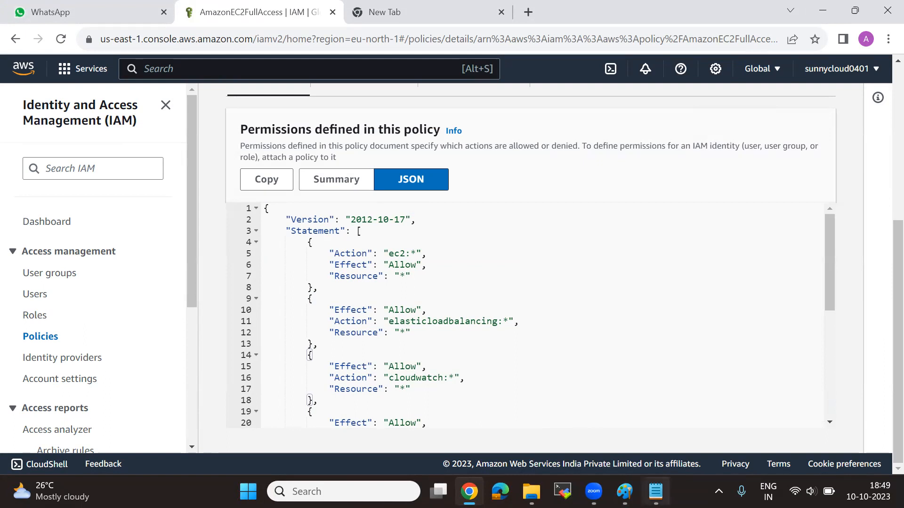
# Switch to Notepad and examine the first policy statement, highlighting its "Resource" key and the "Action": "ec2:*" entry.
pyautogui.click(656, 492)
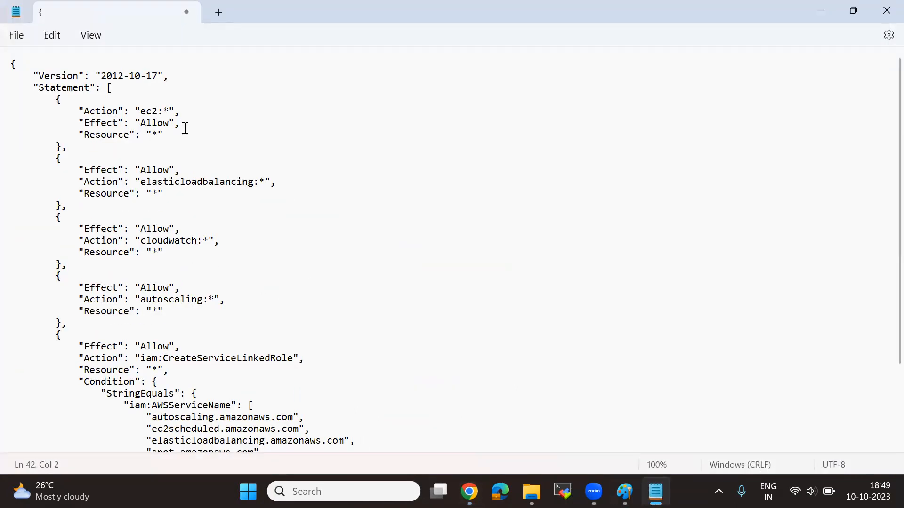
pyautogui.scroll(-3, 219, 261)
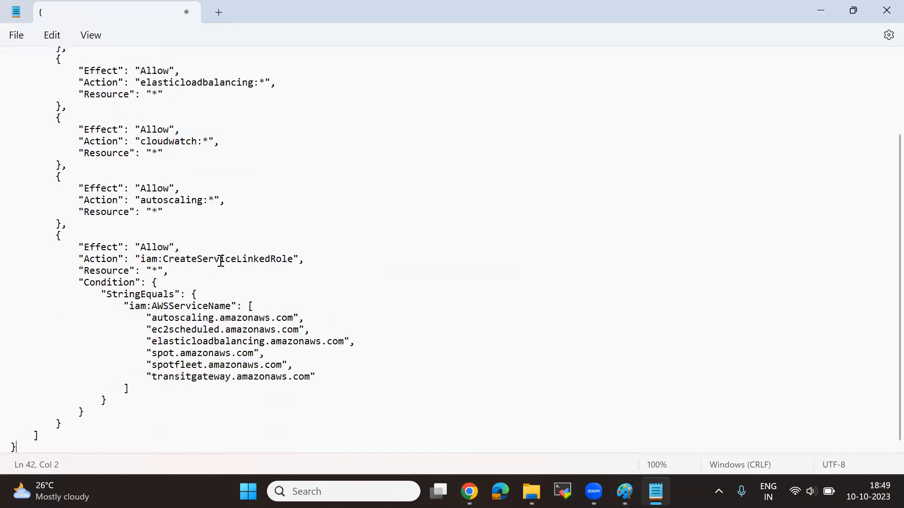
pyautogui.scroll(3, 363, 363)
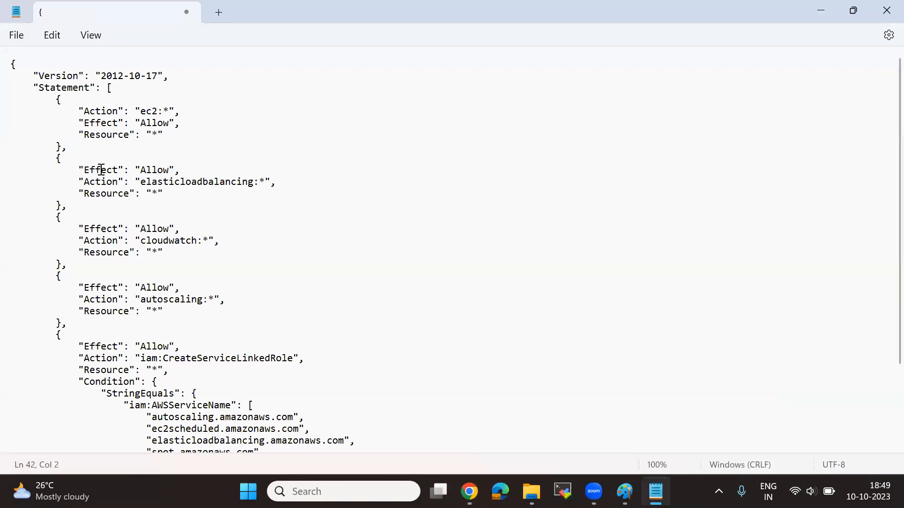
pyautogui.click(178, 132)
pyautogui.moveTo(172, 134); pyautogui.dragTo(72, 136)
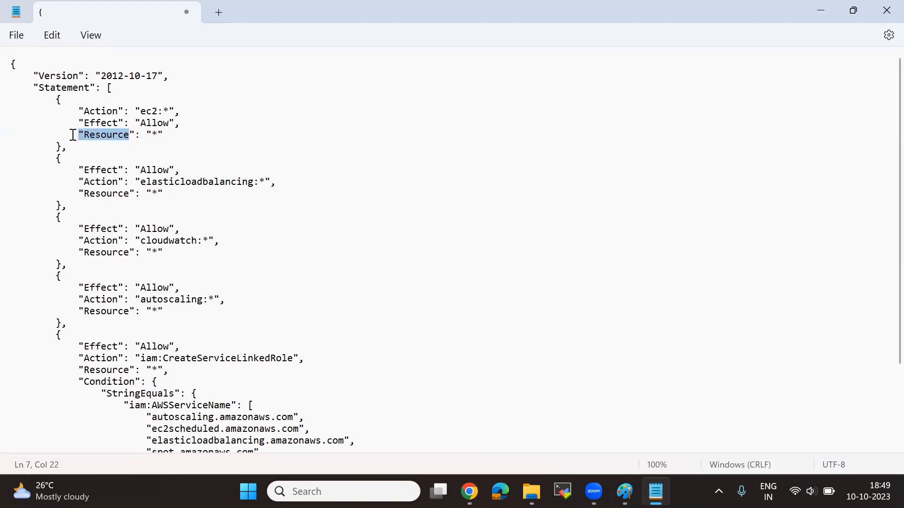
pyautogui.click(56, 133)
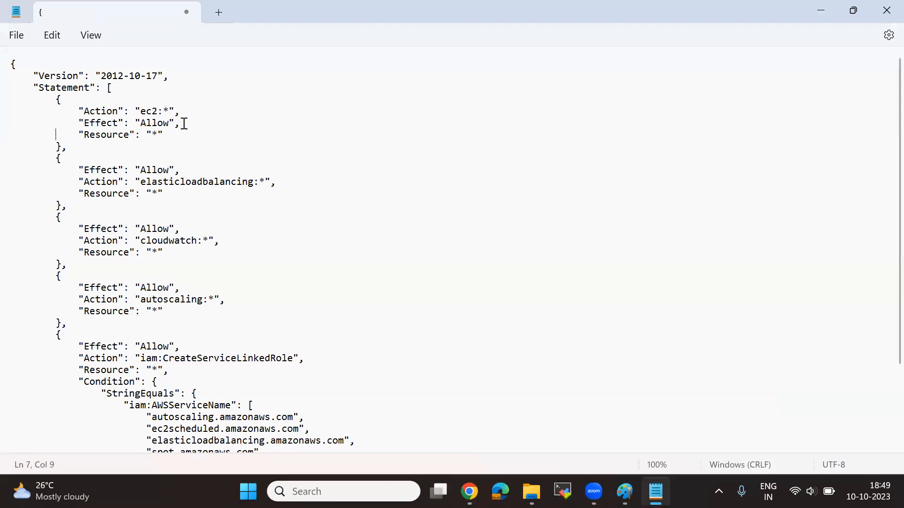
pyautogui.click(86, 109)
pyautogui.moveTo(92, 109); pyautogui.dragTo(176, 111)
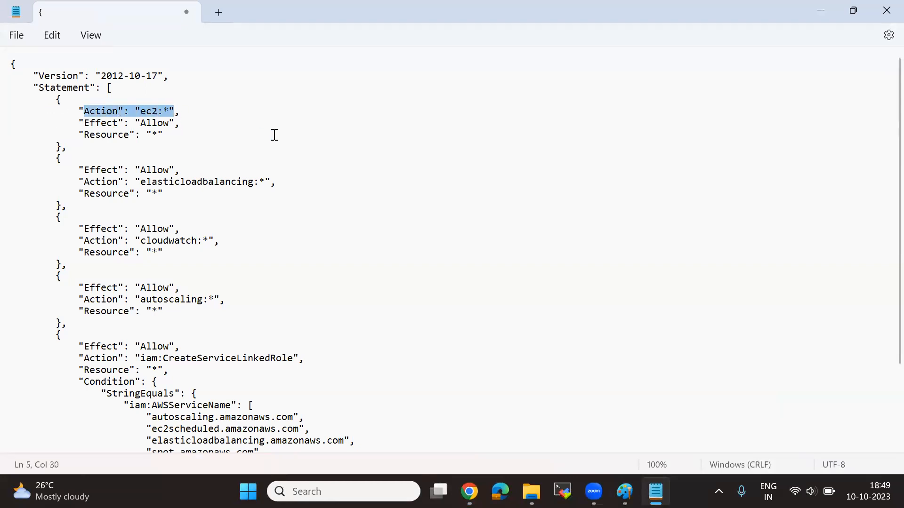
# Highlight the elasticloadbalancing, cloudwatch and autoscaling actions, the cloudwatch statement's resource value and the "Condition" key in the pasted policy.
pyautogui.moveTo(157, 193); pyautogui.dragTo(244, 182)
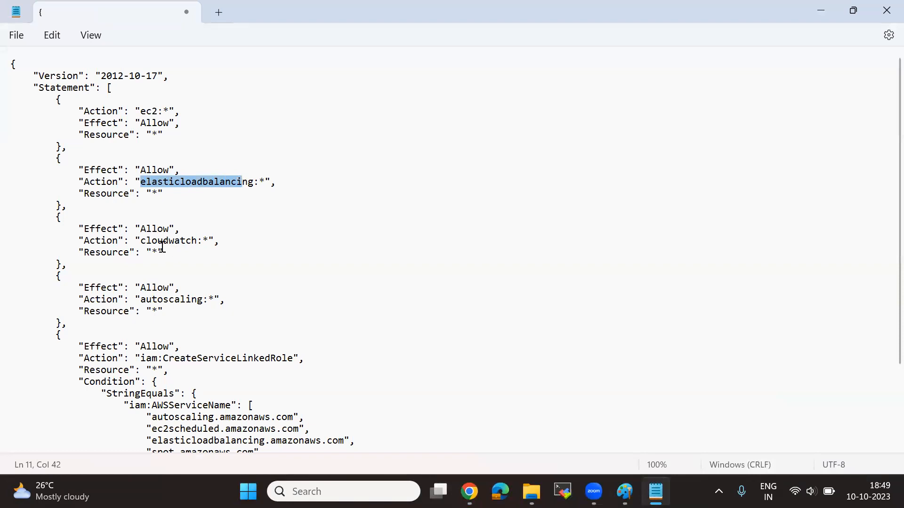
pyautogui.moveTo(159, 252); pyautogui.dragTo(148, 250)
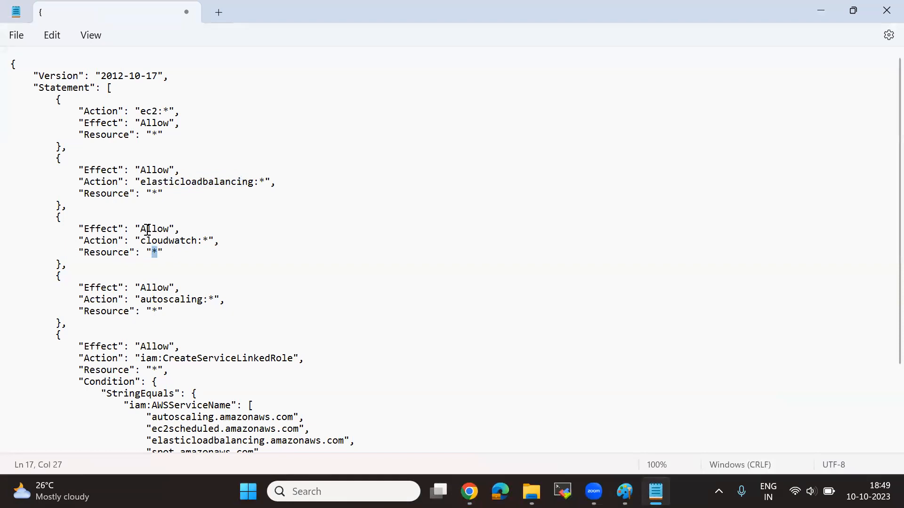
pyautogui.moveTo(142, 241); pyautogui.dragTo(212, 242)
pyautogui.moveTo(197, 300); pyautogui.dragTo(152, 300)
pyautogui.scroll(-3, 276, 305)
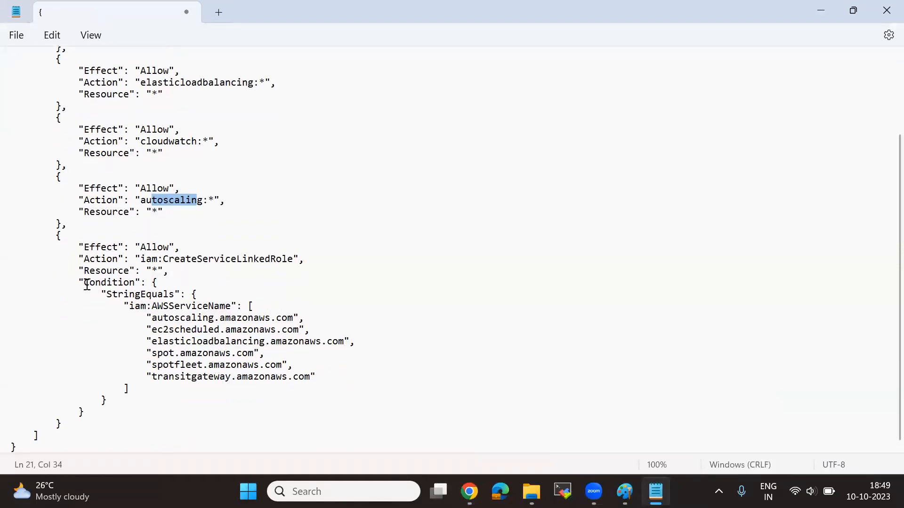
pyautogui.moveTo(87, 285); pyautogui.dragTo(140, 283)
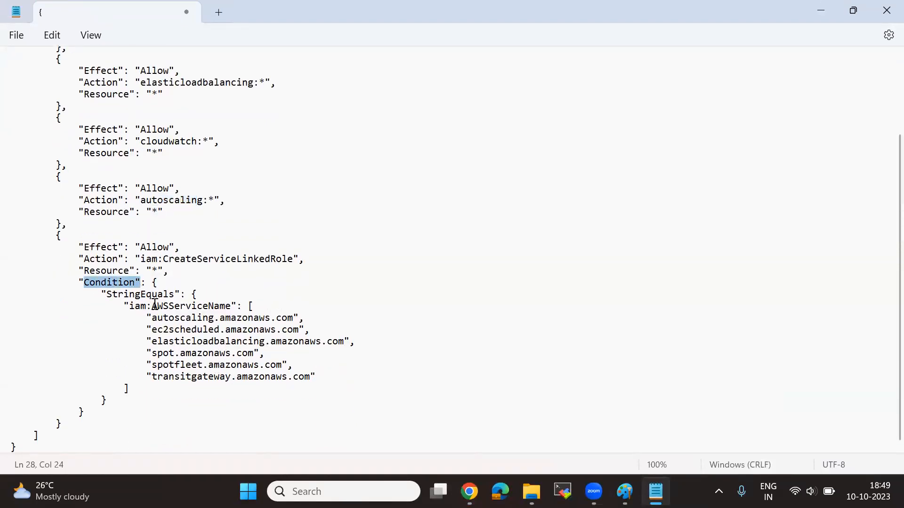
# Highlight the iam prefix of the "iam:AWSServiceName" key and the "spot.amazonaws.com" entry in the policy's condition.
pyautogui.click(129, 308)
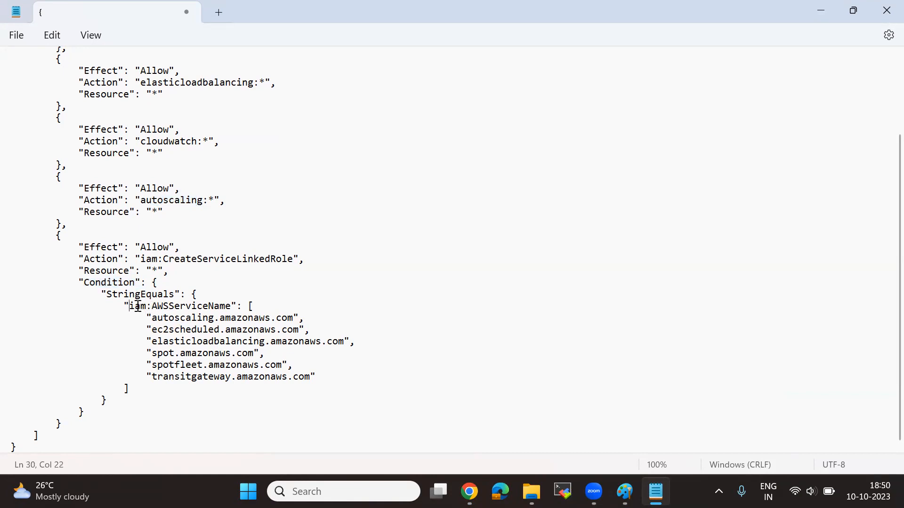
pyautogui.moveTo(130, 307); pyautogui.dragTo(145, 305)
pyautogui.moveTo(151, 354); pyautogui.dragTo(256, 356)
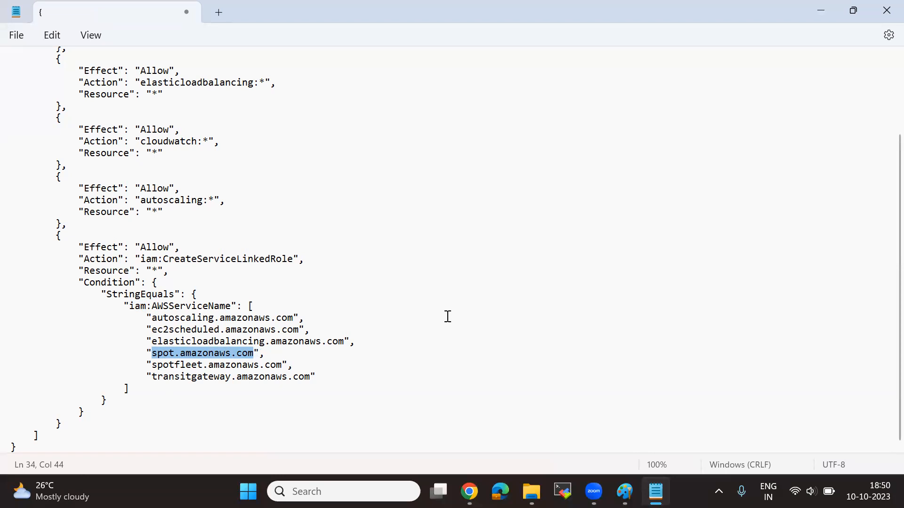
pyautogui.click(174, 355)
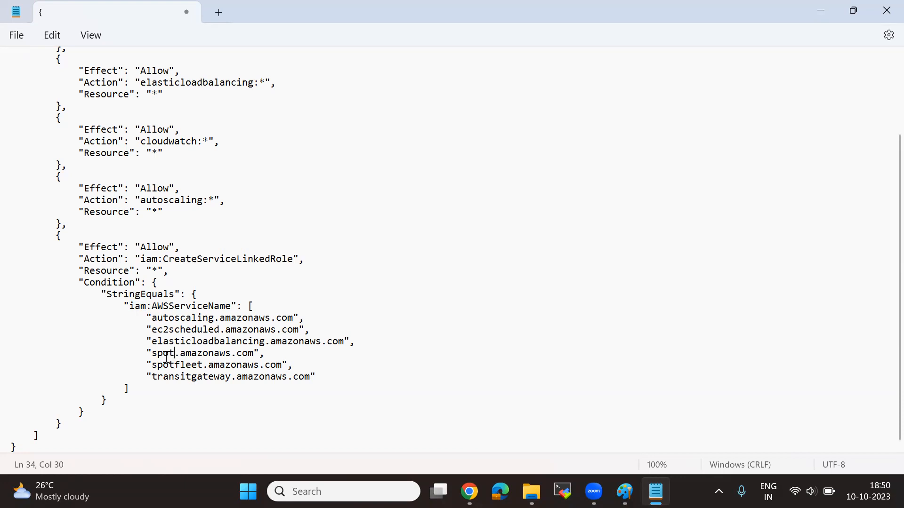
pyautogui.moveTo(148, 354); pyautogui.dragTo(222, 360)
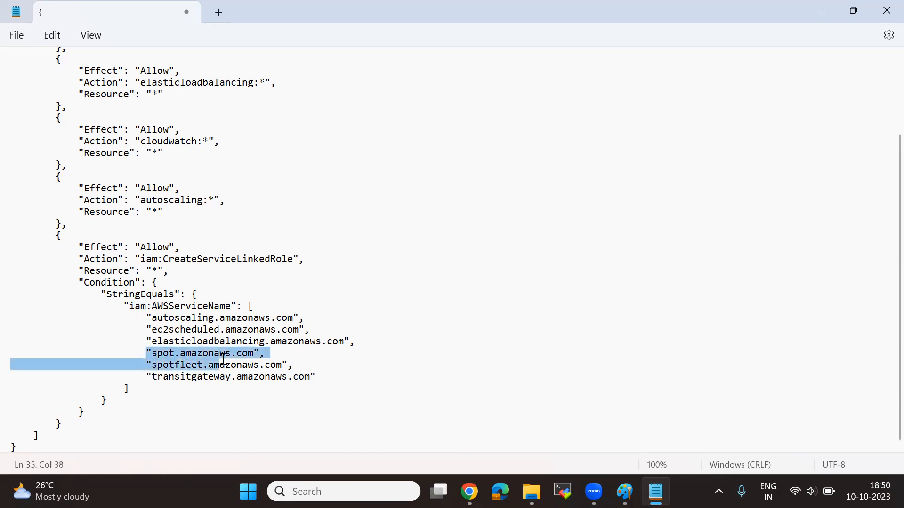
pyautogui.click(179, 352)
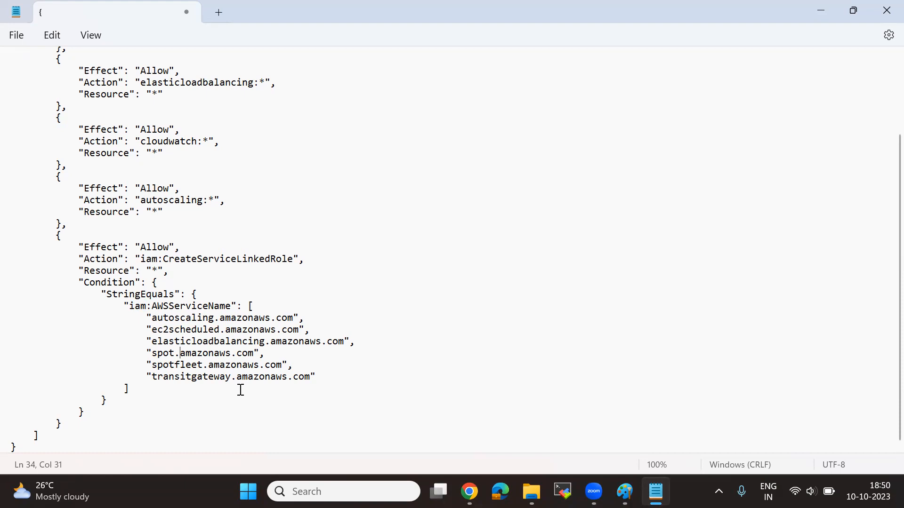
pyautogui.moveTo(151, 353); pyautogui.dragTo(259, 359)
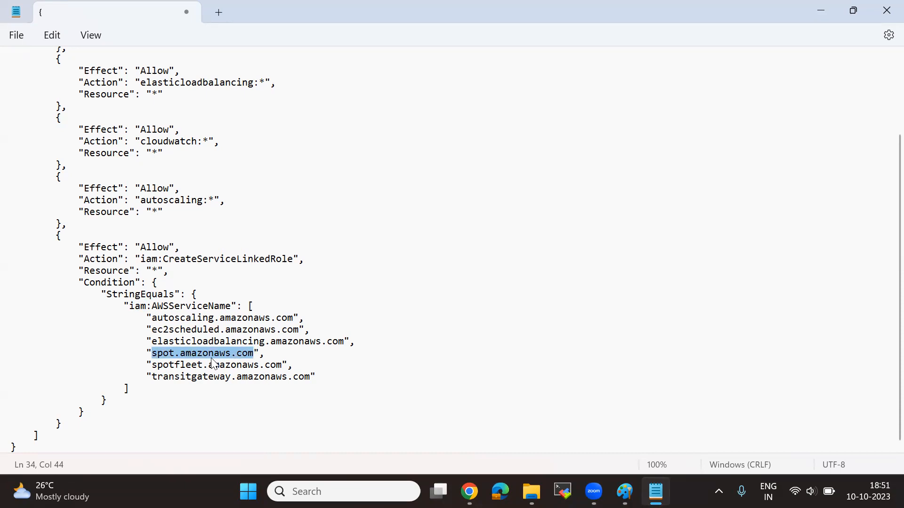
pyautogui.click(163, 354)
pyautogui.moveTo(163, 354); pyautogui.dragTo(198, 354)
pyautogui.click(244, 363)
# Highlight the "Resource" entry and the ec2:* action value in the first policy statement.
pyautogui.scroll(3, 391, 314)
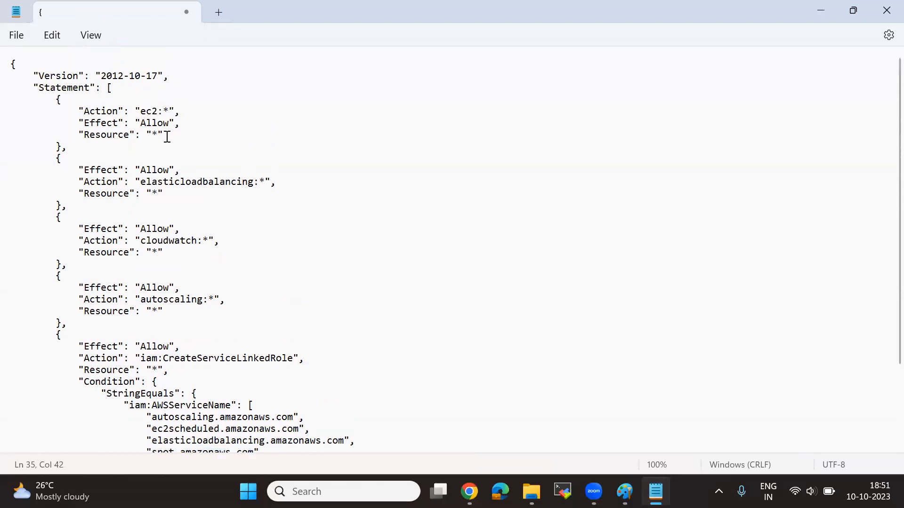
pyautogui.moveTo(166, 133); pyautogui.dragTo(73, 133)
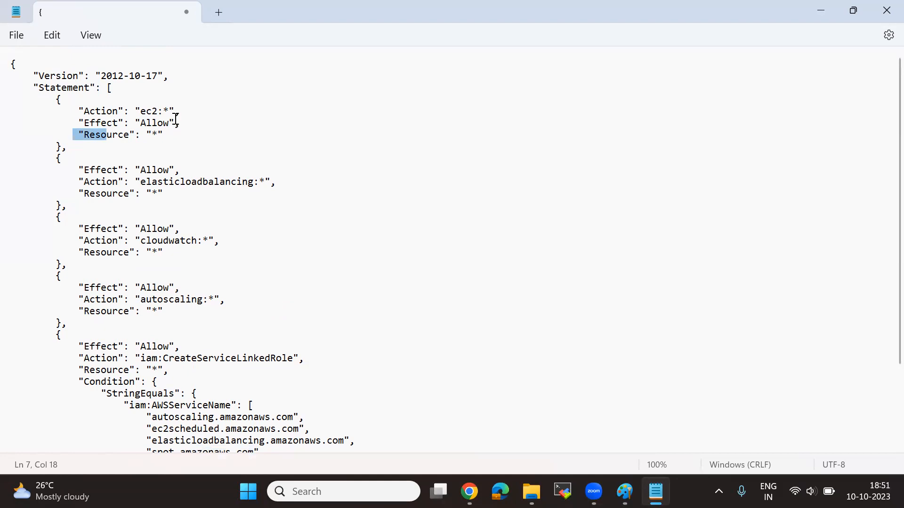
pyautogui.moveTo(140, 110); pyautogui.dragTo(170, 111)
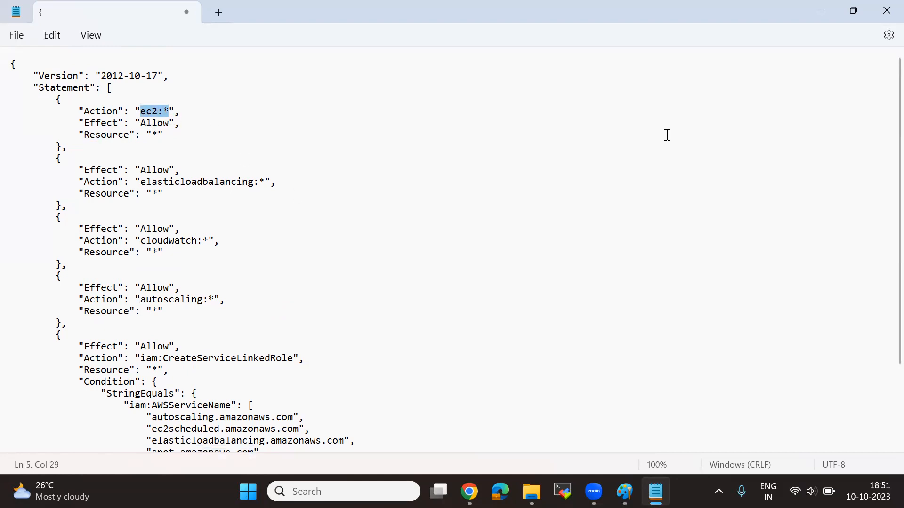
# Return to Chrome and review the policy details of AmazonEC2FullAccess.
pyautogui.click(821, 11)
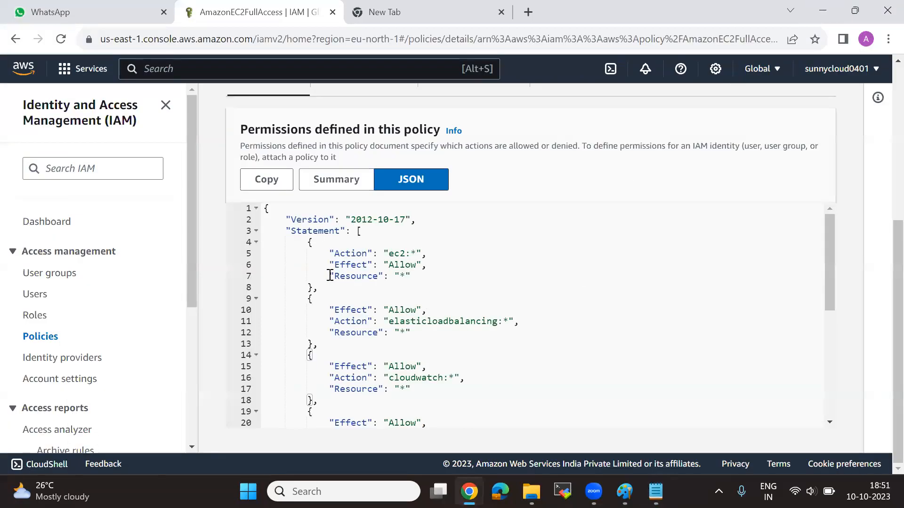
pyautogui.scroll(5, 542, 322)
pyautogui.scroll(5, 728, 299)
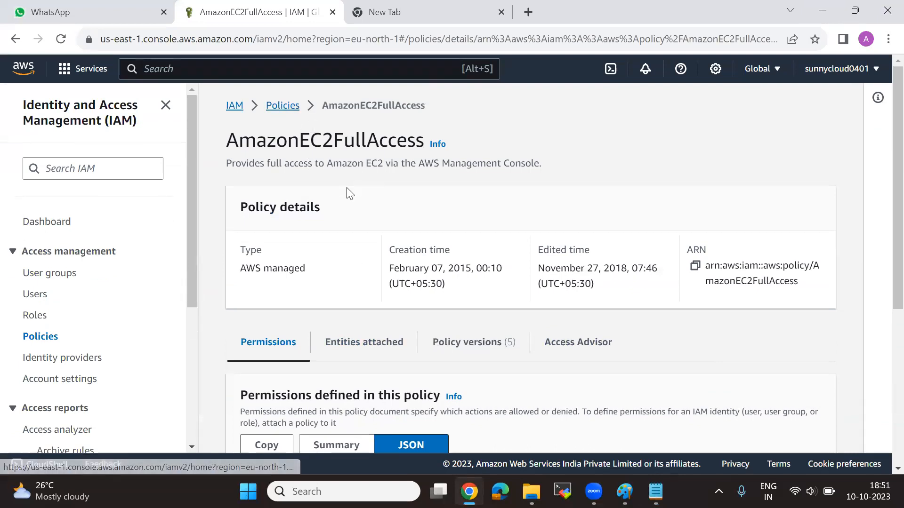
pyautogui.scroll(-3, 348, 203)
pyautogui.scroll(3, 423, 283)
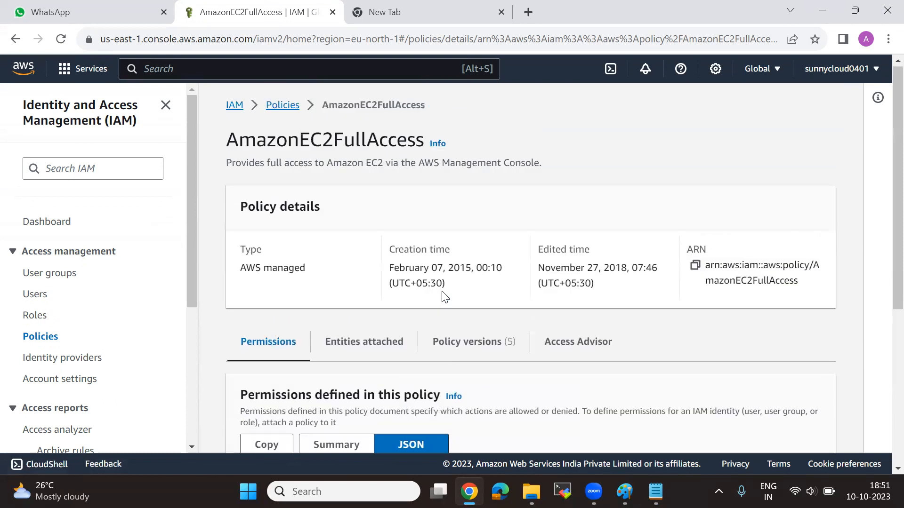
# Search the IAM policies for "Billing", open the Billing policy and review the services in its permissions summary.
pyautogui.click(281, 105)
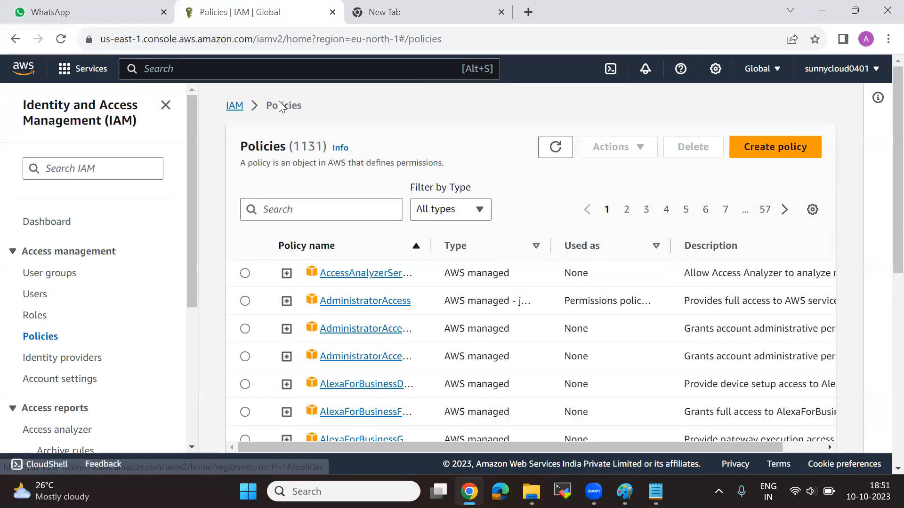
pyautogui.click(308, 206)
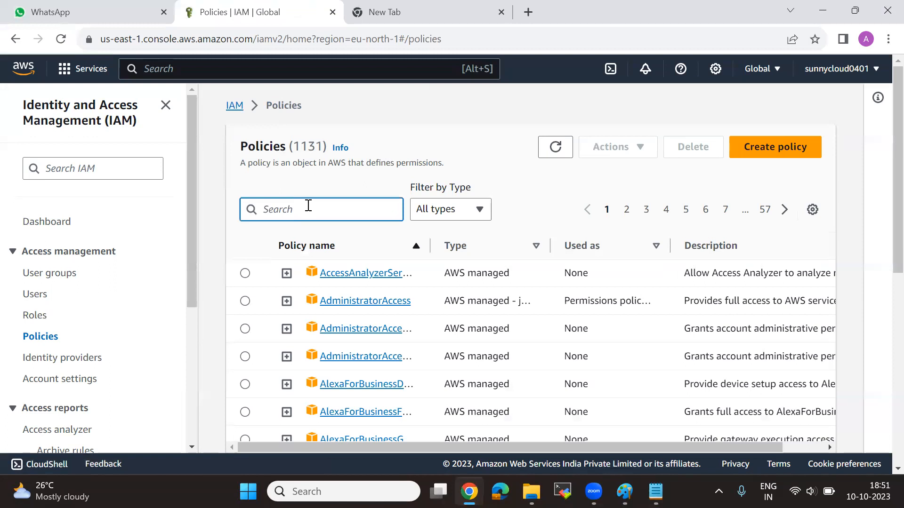
pyautogui.write('Billing')
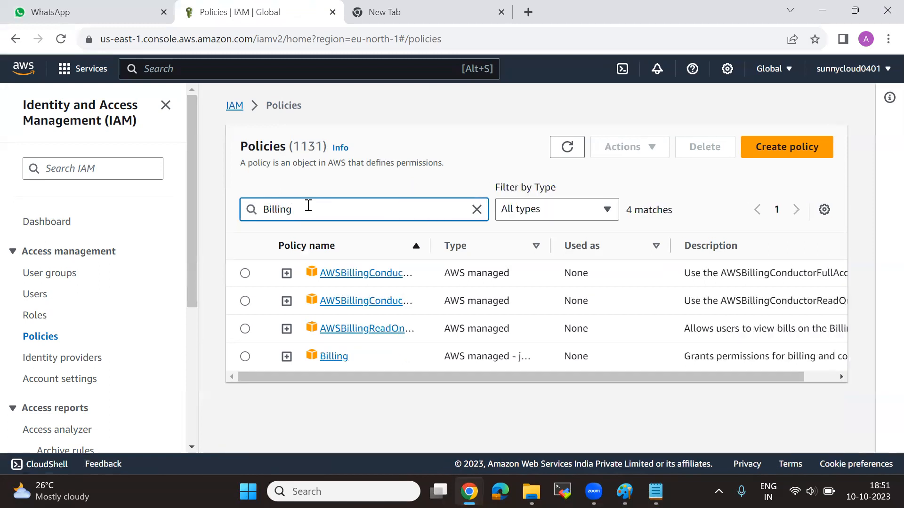
pyautogui.click(326, 357)
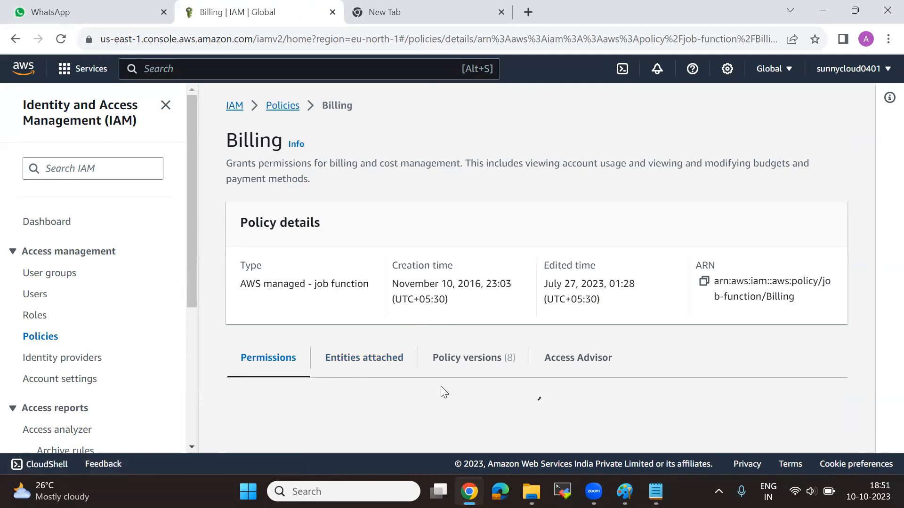
pyautogui.scroll(-7, 499, 376)
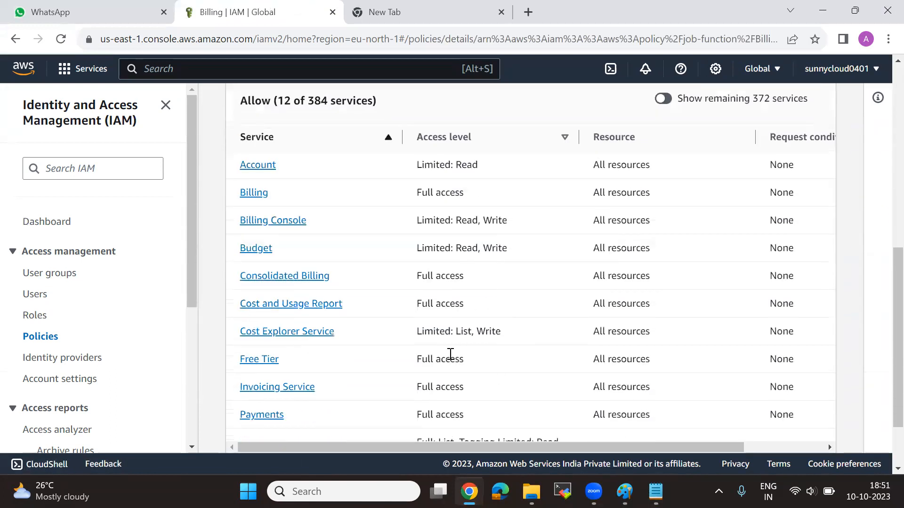
pyautogui.scroll(-2, 527, 332)
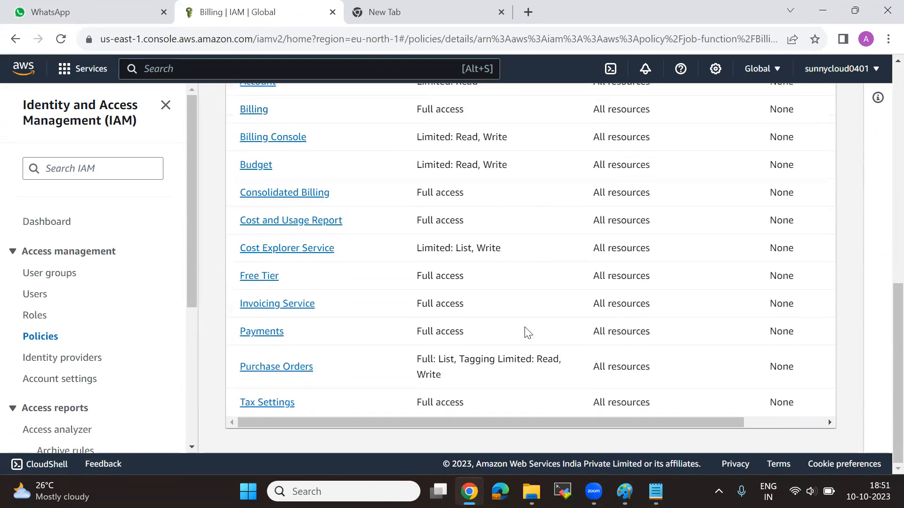
# Show the Billing policy as JSON and highlight its list of aws-portal and billing actions.
pyautogui.scroll(10, 527, 332)
pyautogui.click(359, 378)
pyautogui.scroll(-4, 642, 359)
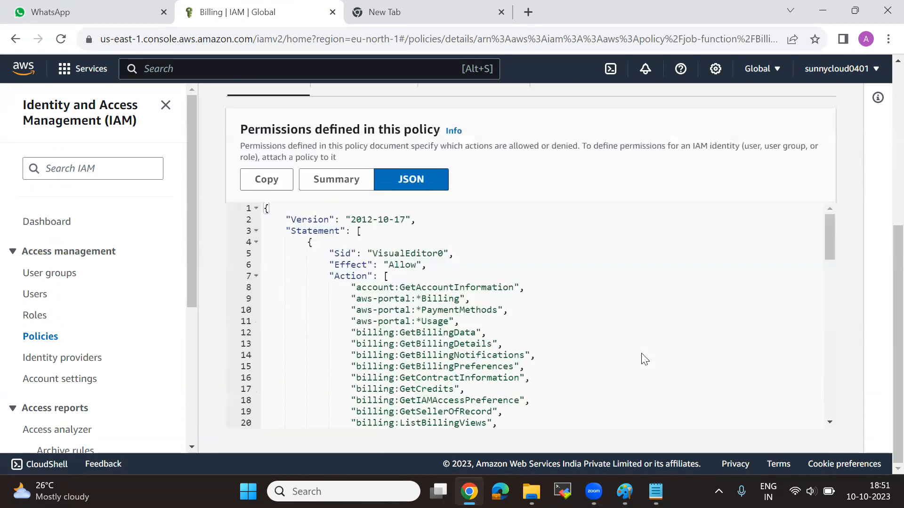
pyautogui.scroll(-3, 509, 379)
pyautogui.scroll(3, 635, 372)
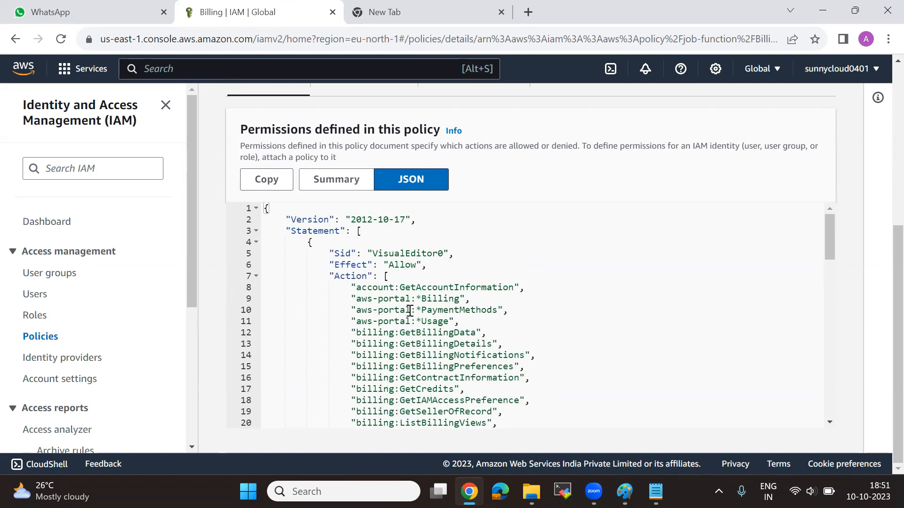
pyautogui.moveTo(356, 297); pyautogui.dragTo(458, 410)
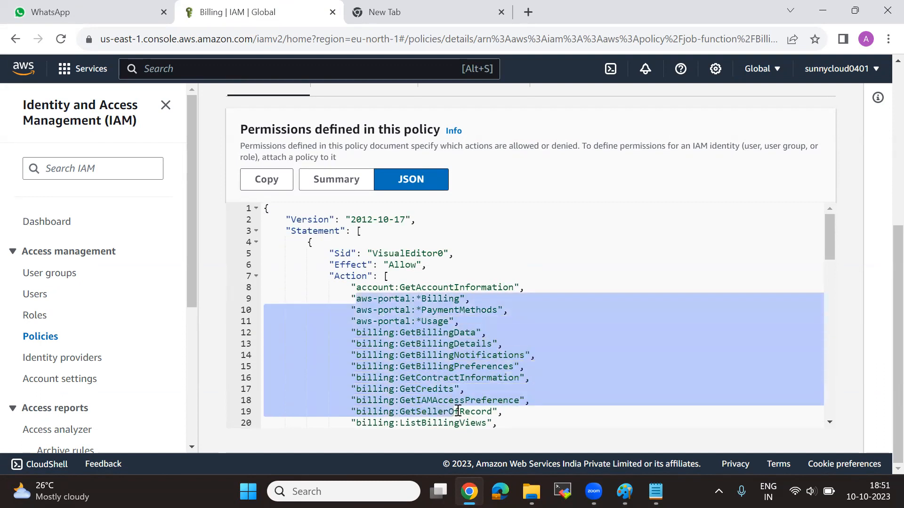
pyautogui.click(414, 306)
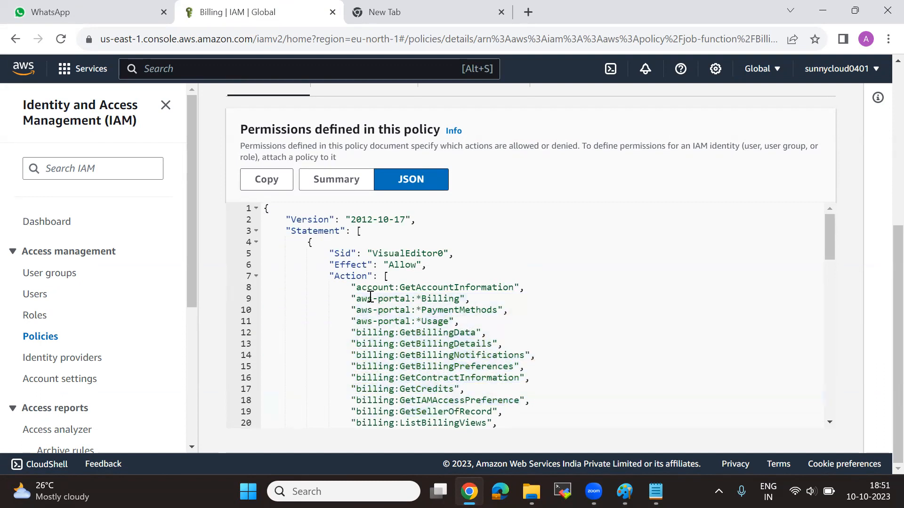
# Copy the Billing policy JSON and replace the entire Notepad content with it.
pyautogui.click(264, 179)
pyautogui.click(656, 491)
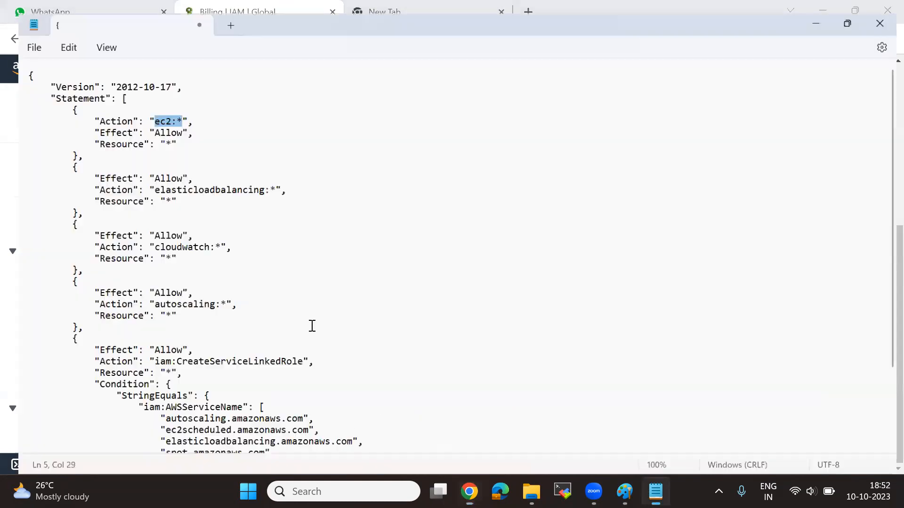
pyautogui.hotkey('ctrl', 'a')
pyautogui.hotkey('ctrl', 'v')
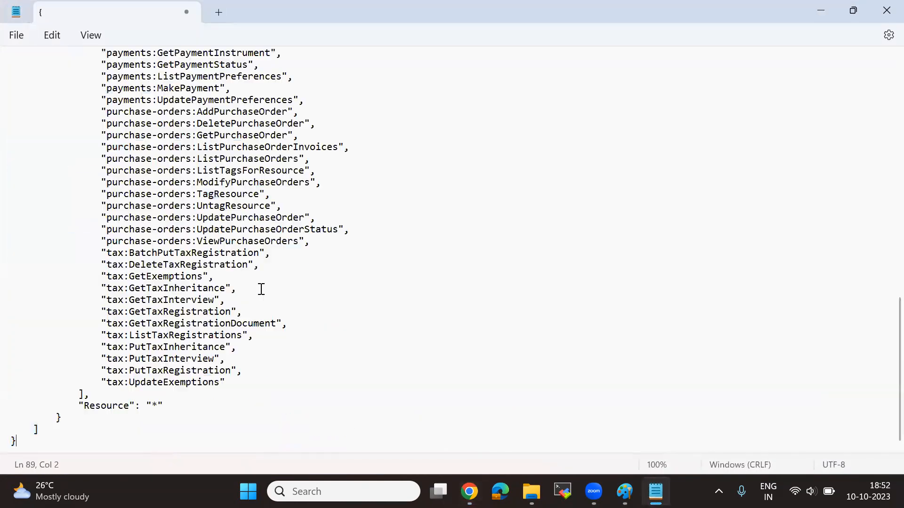
# Examine the pasted Billing policy from start to end, highlighting its "Resource" value and the entries in its "Action" list.
pyautogui.scroll(5, 354, 386)
pyautogui.scroll(14, 353, 387)
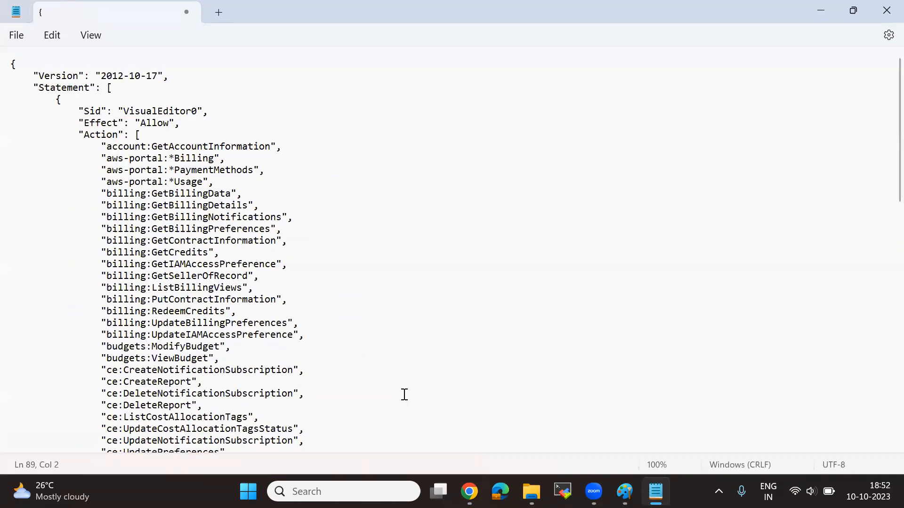
pyautogui.scroll(-18, 308, 404)
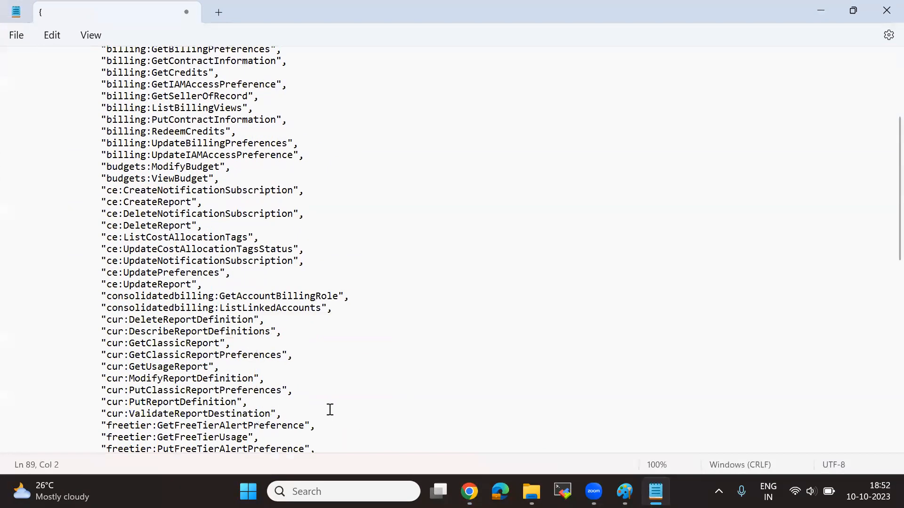
pyautogui.moveTo(162, 412); pyautogui.dragTo(130, 411)
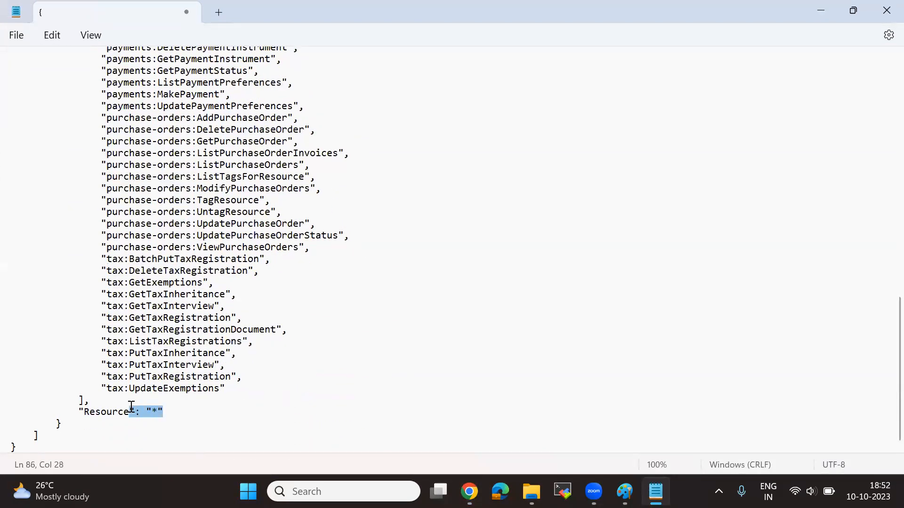
pyautogui.scroll(16, 370, 399)
pyautogui.scroll(5, 370, 399)
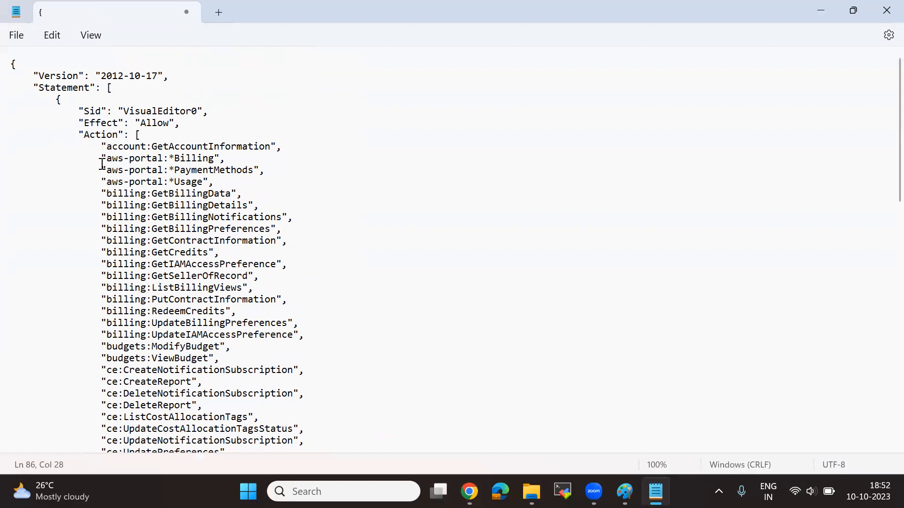
pyautogui.moveTo(90, 147); pyautogui.dragTo(288, 241)
pyautogui.moveTo(291, 364); pyautogui.dragTo(291, 418)
pyautogui.click(862, 157)
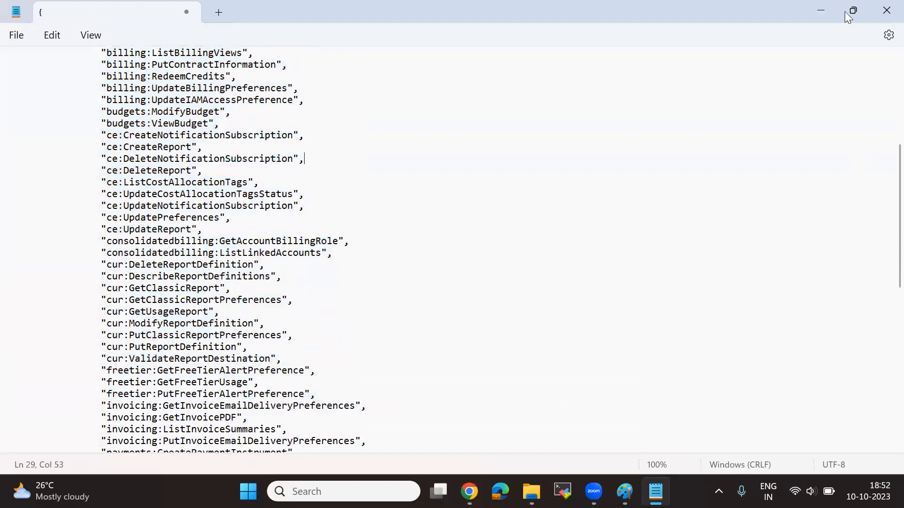
# Return to Chrome, search the IAM policies for "admini" and open the AdministratorAccess policy's permissions summary.
pyautogui.click(823, 10)
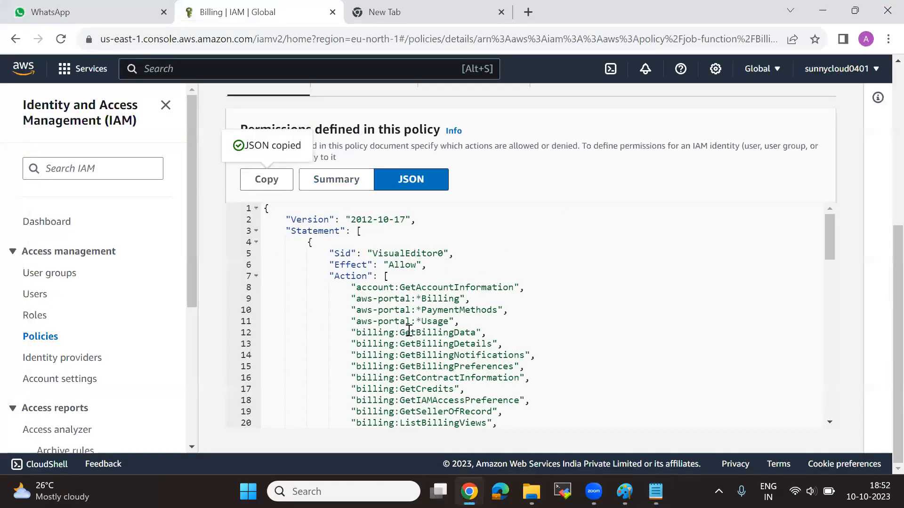
pyautogui.scroll(5, 408, 332)
pyautogui.click(282, 105)
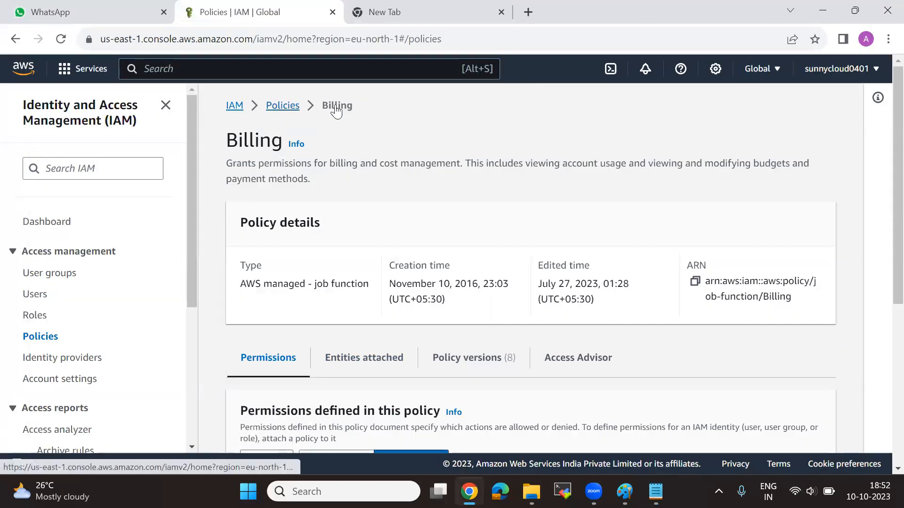
pyautogui.click(325, 205)
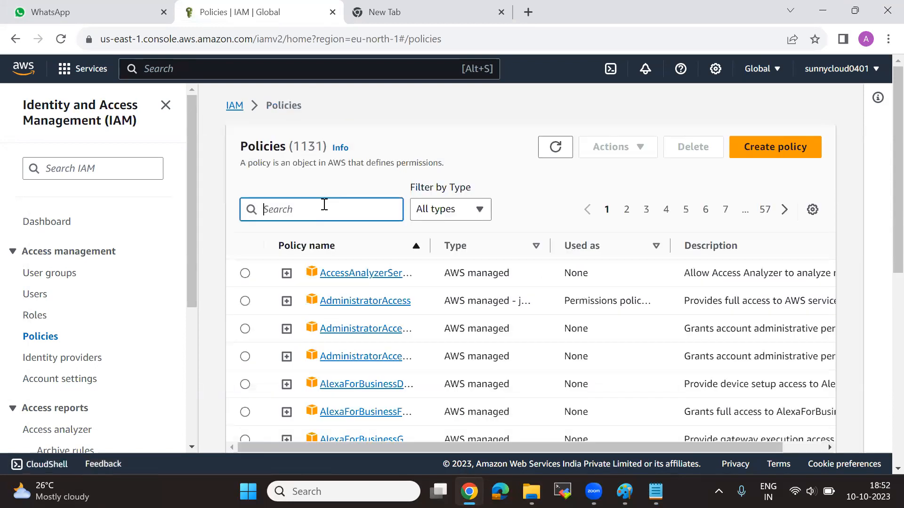
pyautogui.write('admini')
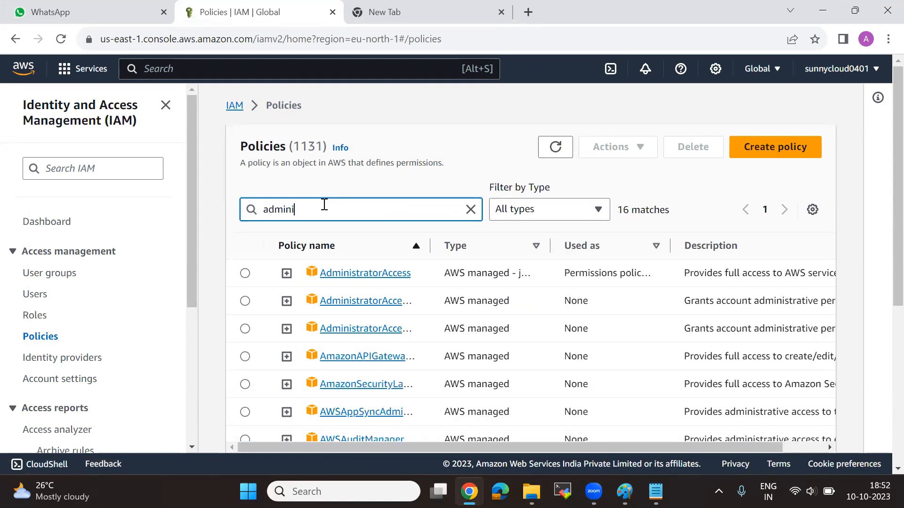
pyautogui.moveTo(430, 245); pyautogui.dragTo(534, 245)
pyautogui.click(363, 273)
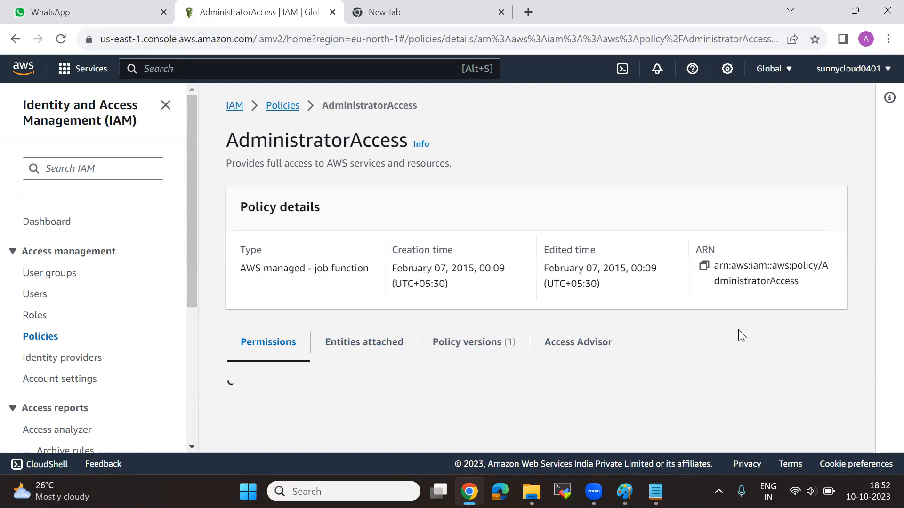
pyautogui.scroll(-1, 633, 345)
pyautogui.scroll(-6, 409, 327)
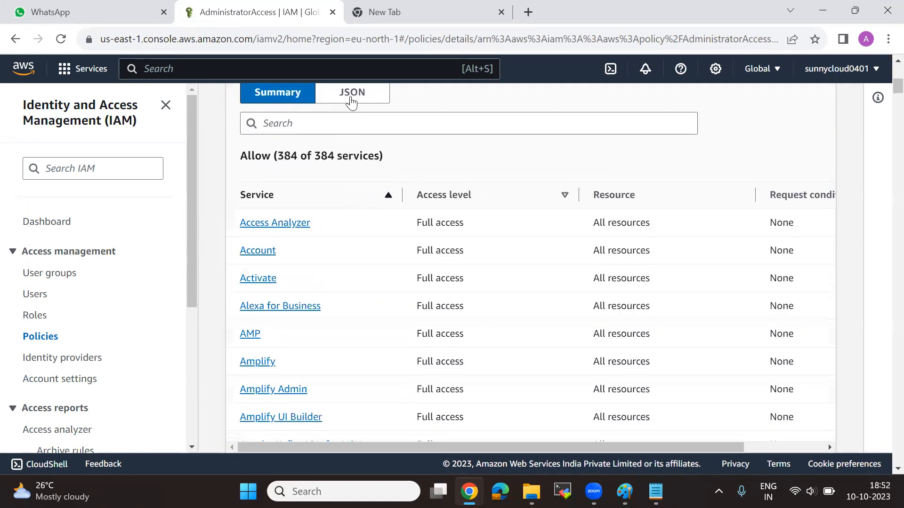
# Show the AdministratorAccess policy as JSON, copy it and replace the entire Notepad content with it.
pyautogui.click(352, 96)
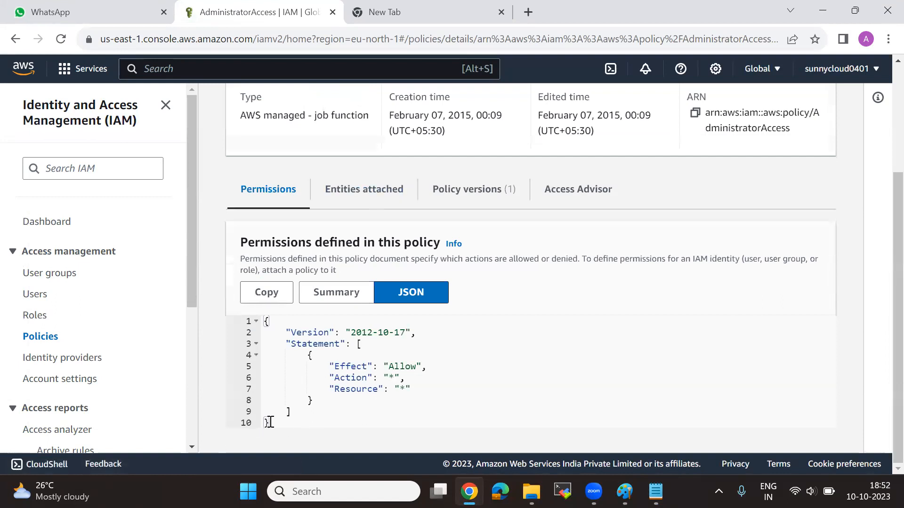
pyautogui.moveTo(266, 422); pyautogui.dragTo(256, 324)
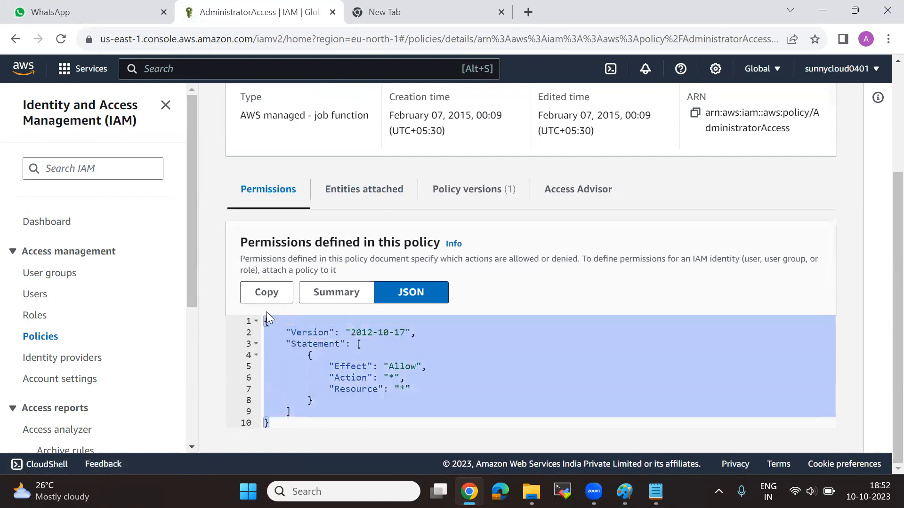
pyautogui.click(656, 492)
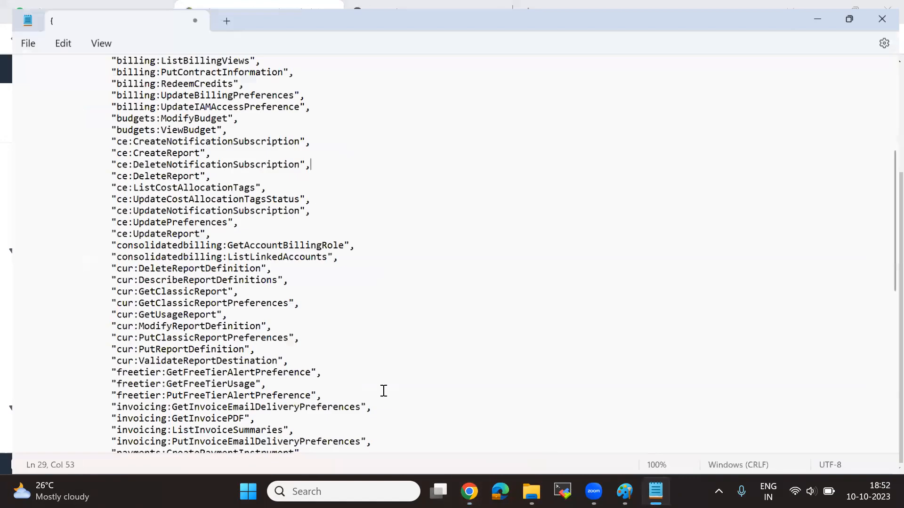
pyautogui.hotkey('ctrl', 'a')
pyautogui.hotkey('ctrl', 'v')
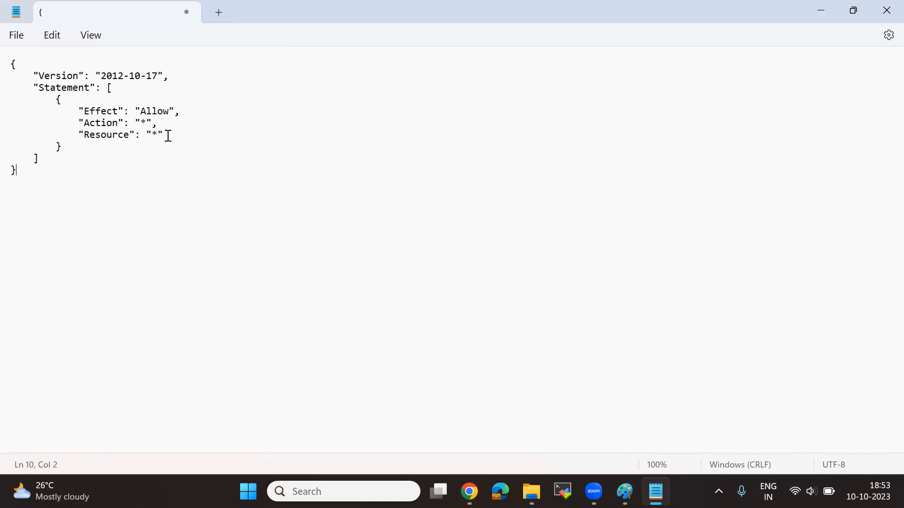
# Highlight the "Resource": "*" and "Action": "*" entries of the pasted AdministratorAccess policy.
pyautogui.moveTo(177, 136); pyautogui.dragTo(143, 134)
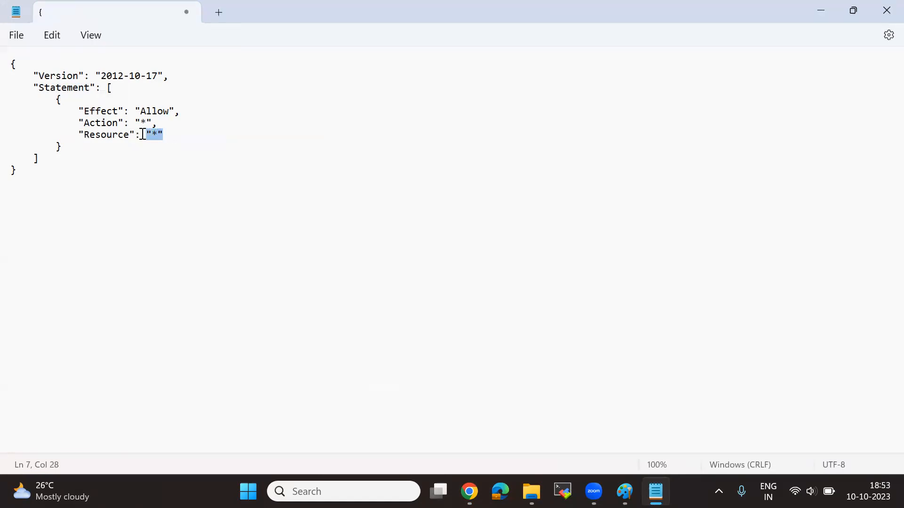
pyautogui.doubleClick(118, 134)
pyautogui.click(58, 135)
pyautogui.moveTo(159, 122); pyautogui.dragTo(62, 122)
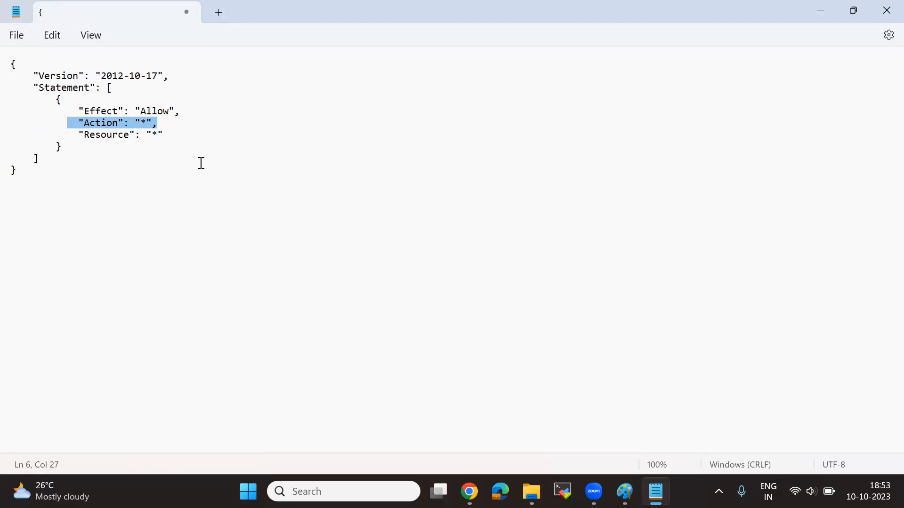
# Return to Chrome and highlight the AdministratorAccess JSON from its first to its last brace.
pyautogui.click(831, 10)
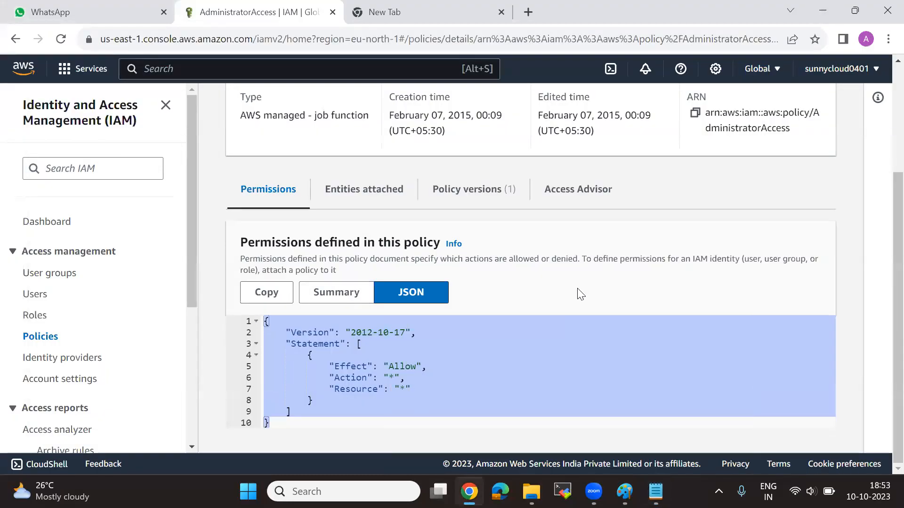
pyautogui.click(585, 345)
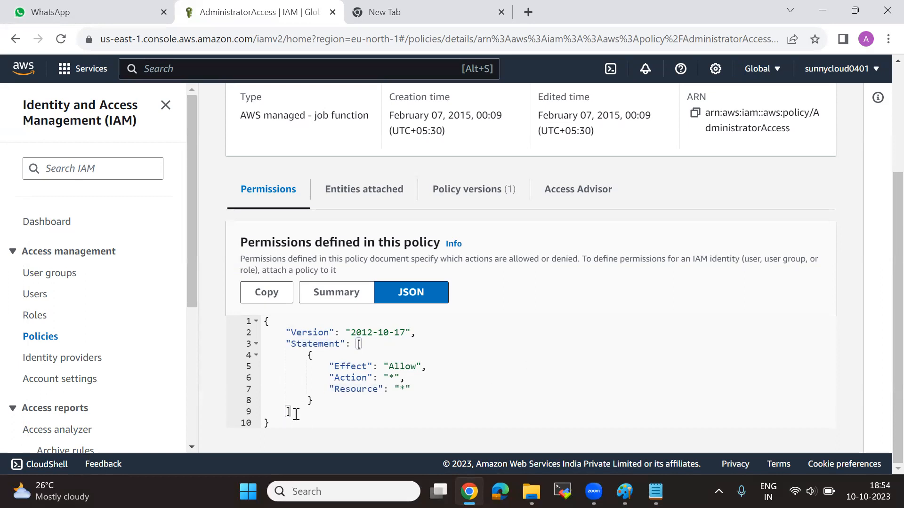
pyautogui.moveTo(289, 411); pyautogui.dragTo(279, 399)
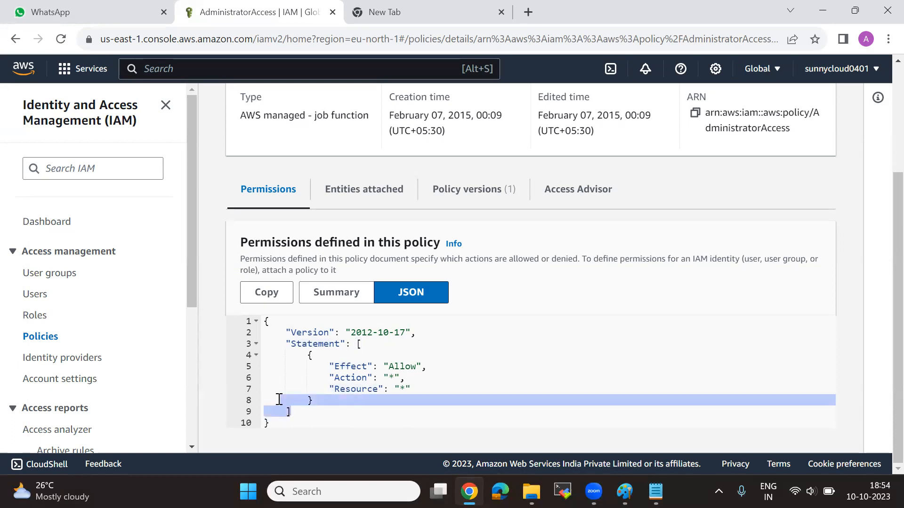
pyautogui.click(280, 363)
pyautogui.moveTo(263, 321); pyautogui.dragTo(283, 427)
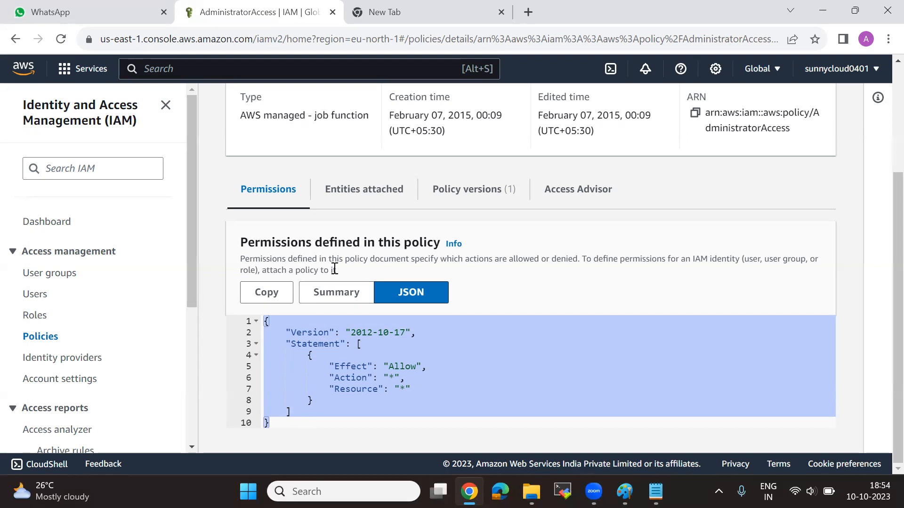
# Go back to the IAM policies list, start creating a new policy and choose EC2 as its service.
pyautogui.scroll(3, 418, 321)
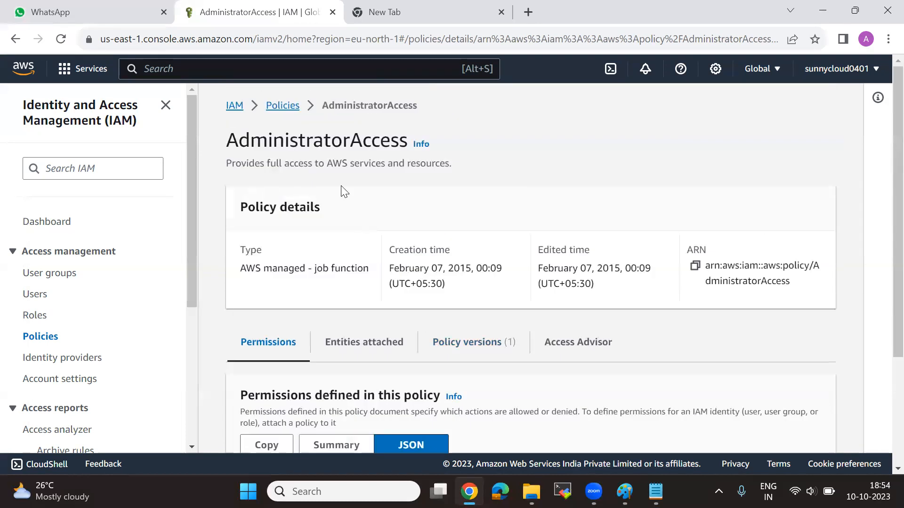
pyautogui.click(284, 105)
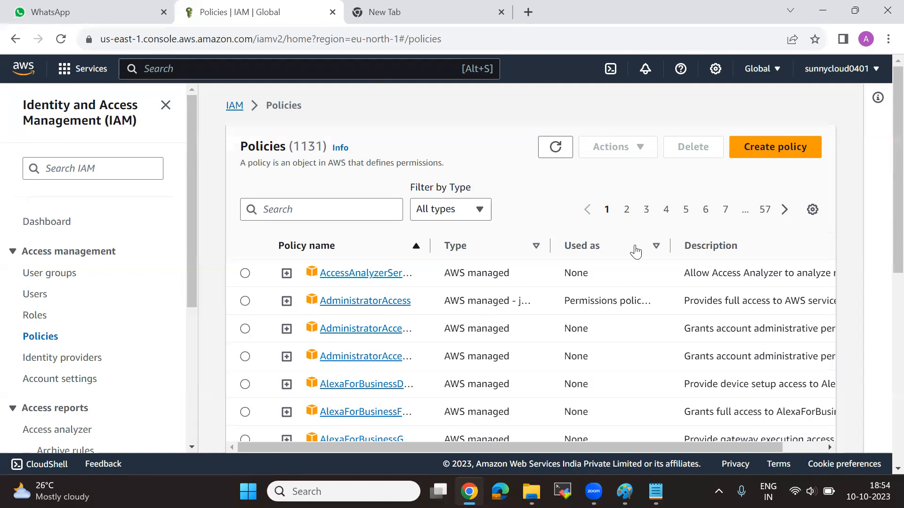
pyautogui.click(777, 155)
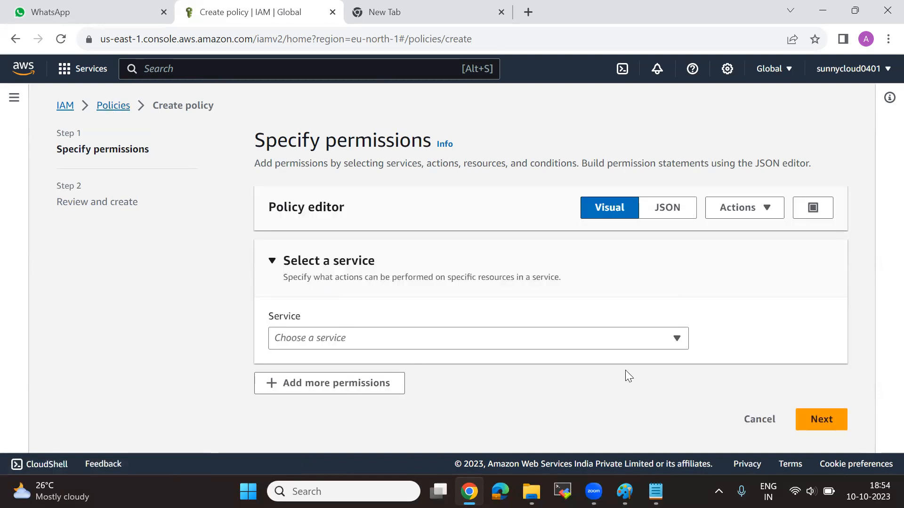
pyautogui.click(664, 340)
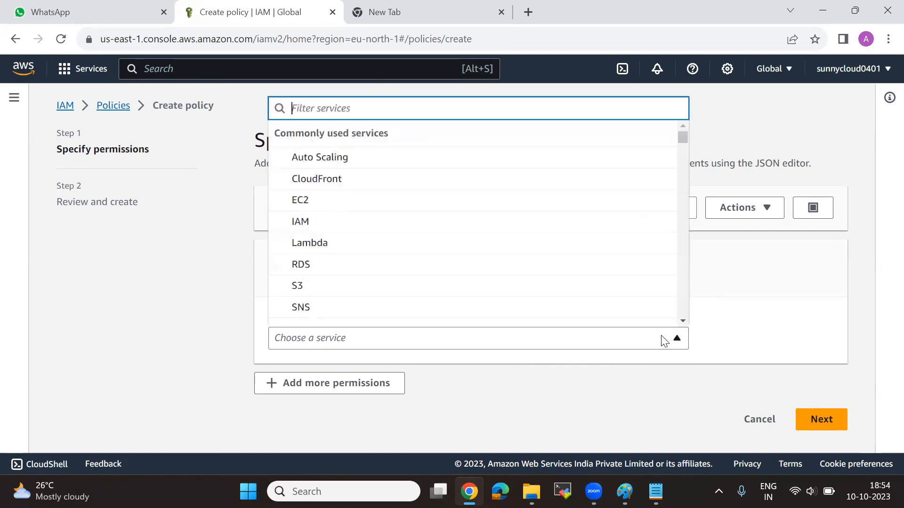
pyautogui.click(210, 264)
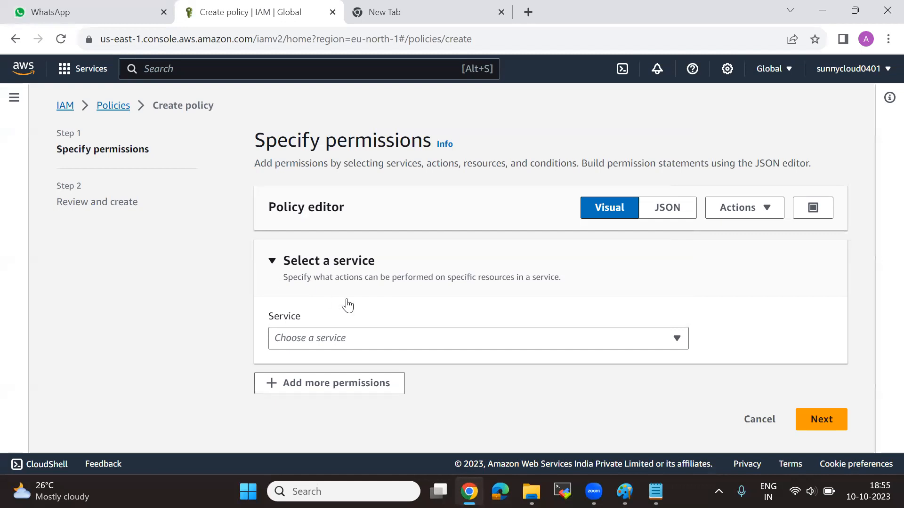
pyautogui.click(413, 342)
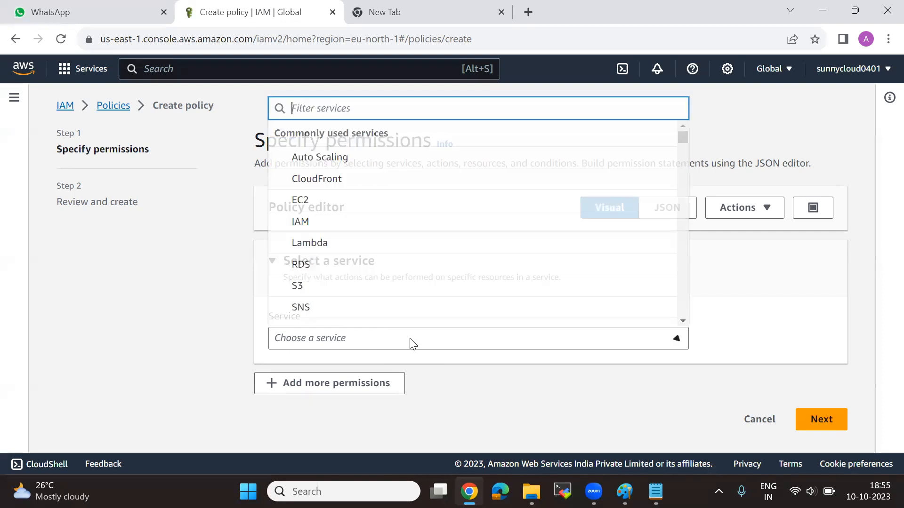
pyautogui.click(362, 201)
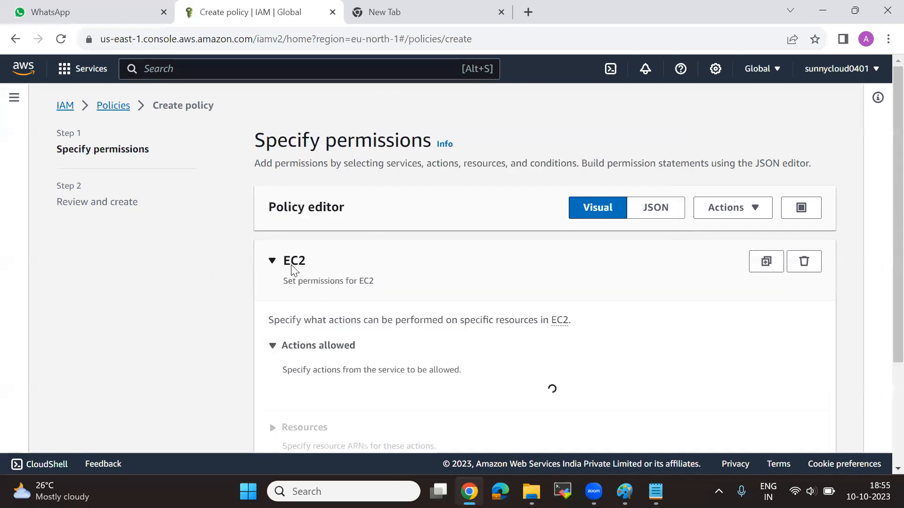
# Allow all EC2 actions (ec2:*) in the new policy and apply them to all resources.
pyautogui.scroll(-6, 730, 335)
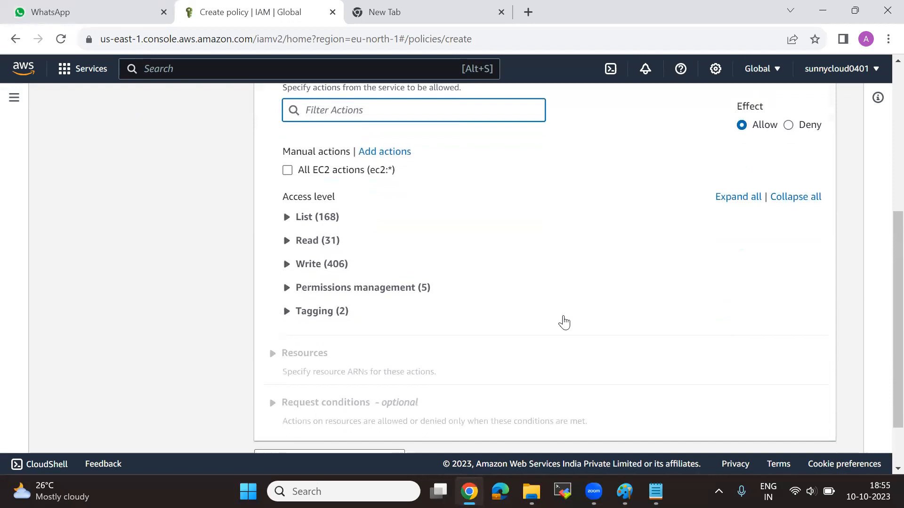
pyautogui.click(287, 172)
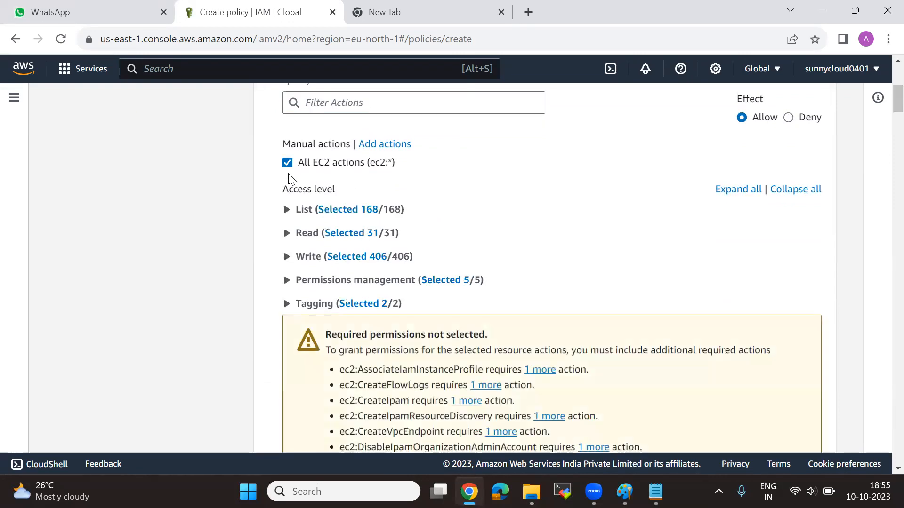
pyautogui.scroll(-20, 747, 348)
pyautogui.scroll(-20, 742, 353)
pyautogui.scroll(-10, 738, 372)
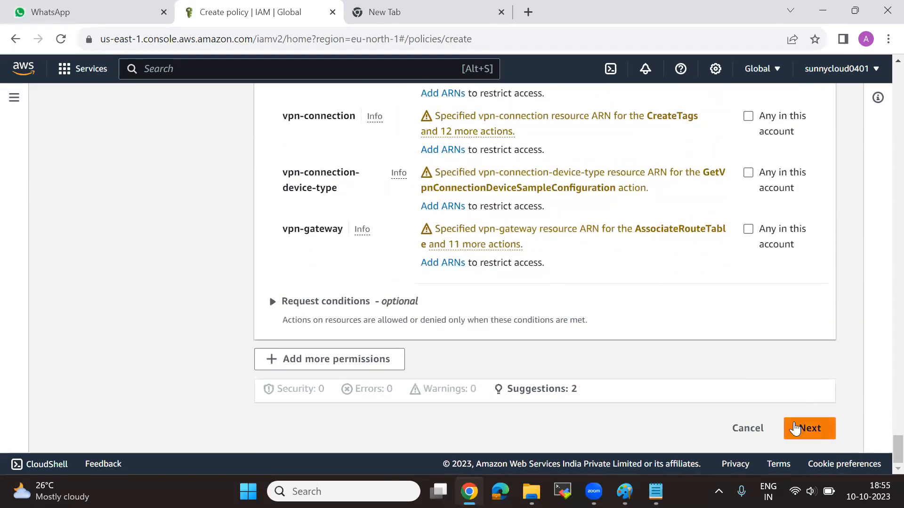
pyautogui.scroll(2, 795, 426)
pyautogui.scroll(8, 473, 280)
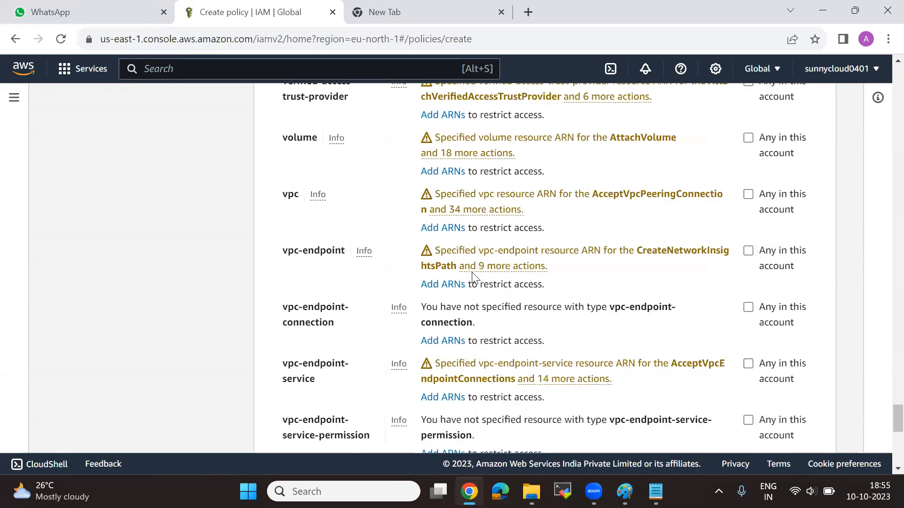
pyautogui.scroll(20, 473, 279)
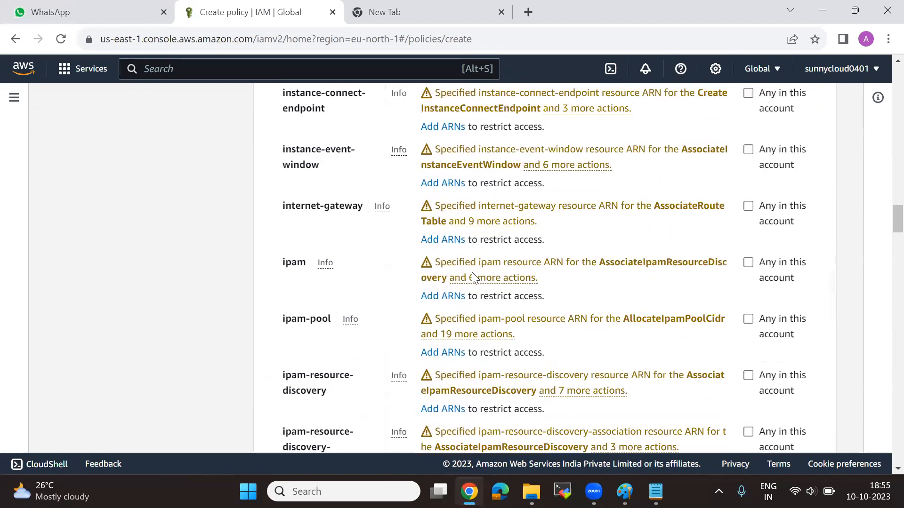
pyautogui.scroll(20, 473, 278)
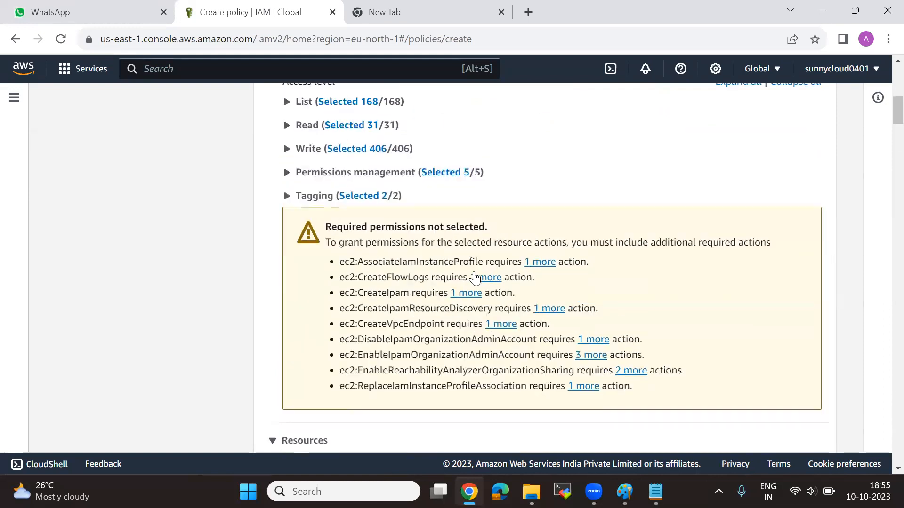
pyautogui.scroll(-12, 476, 276)
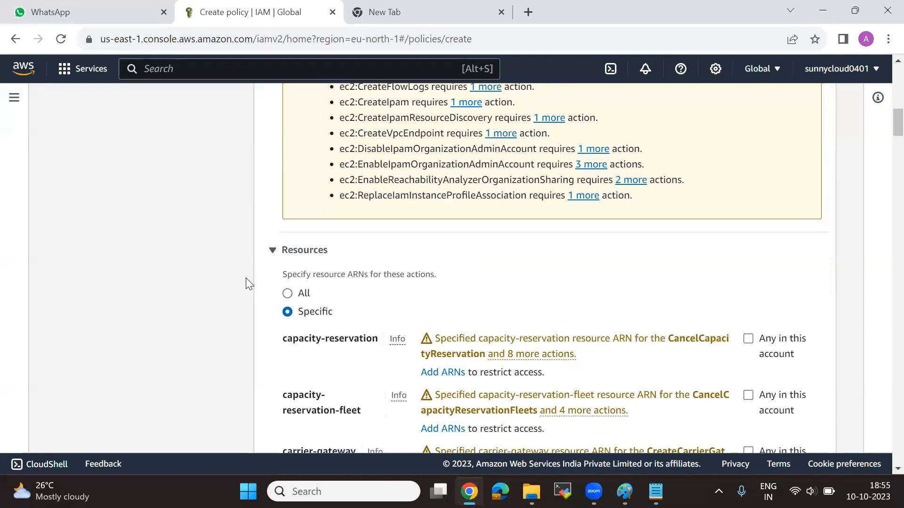
pyautogui.click(287, 293)
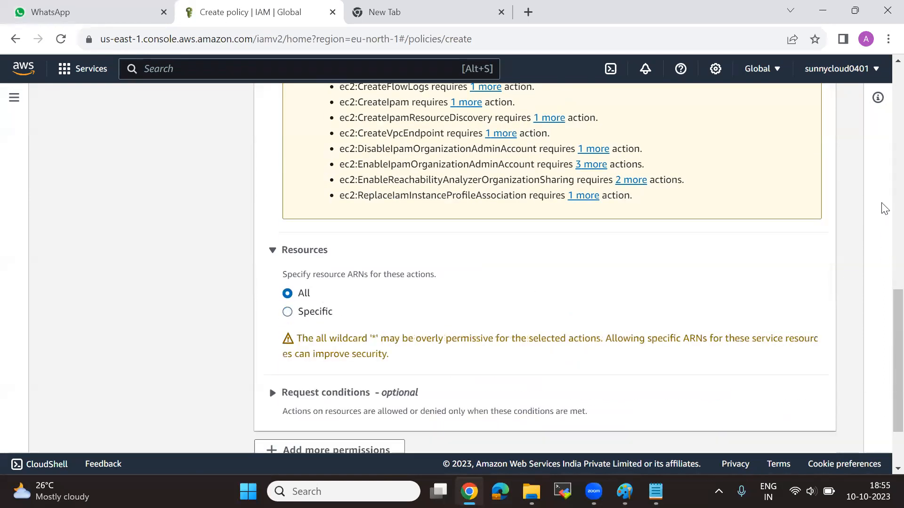
pyautogui.scroll(-2, 881, 383)
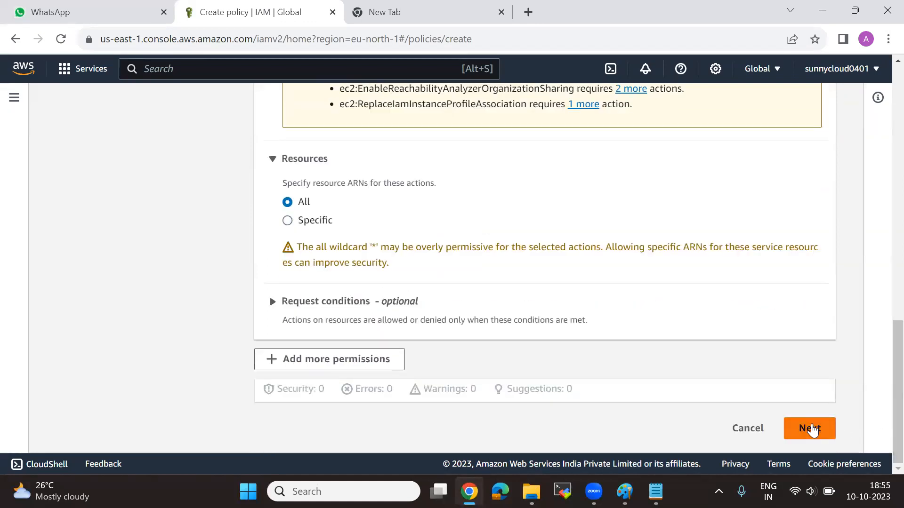
# Proceed to reviewing the policy and name it my-first-policy.
pyautogui.click(812, 428)
pyautogui.scroll(-3, 318, 249)
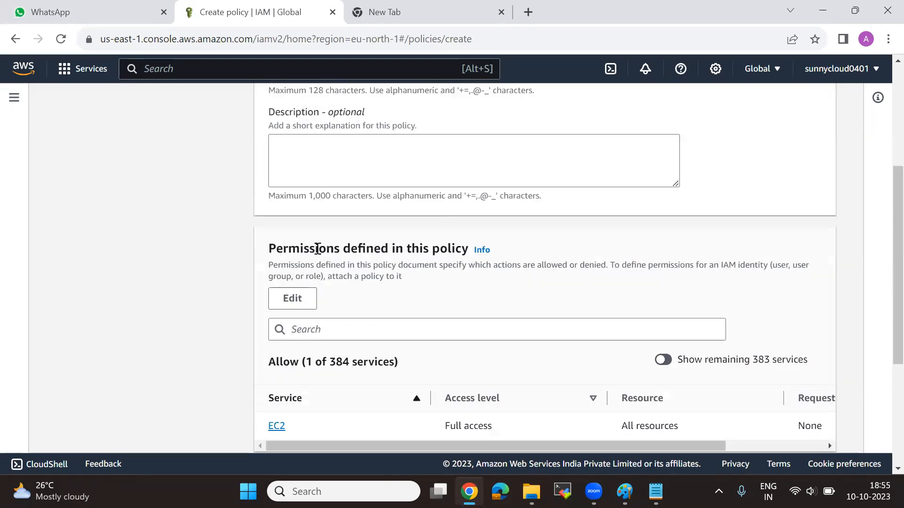
pyautogui.scroll(4, 343, 207)
pyautogui.click(335, 278)
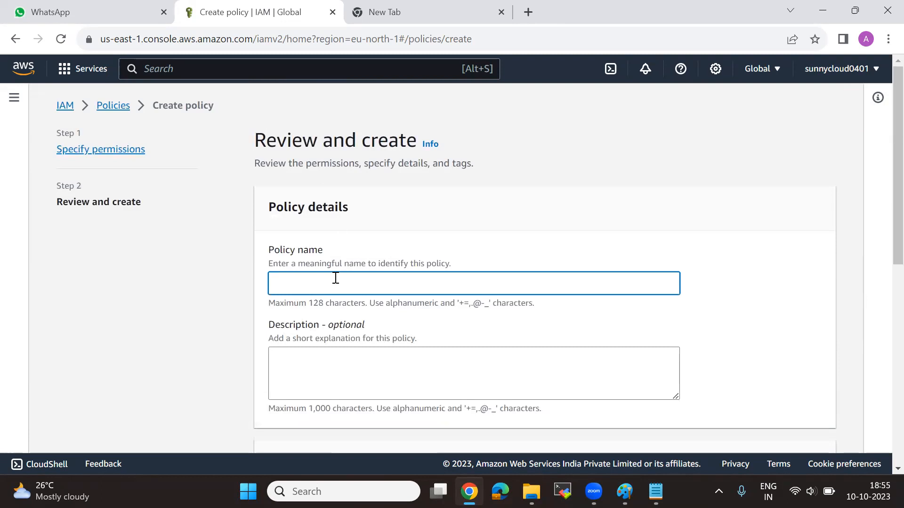
pyautogui.write('my-')
pyautogui.write('fist')
pyautogui.write('rst-')
pyautogui.write('policy')
# Copy the policy name my-first-policy into the policy's description.
pyautogui.scroll(-3, 393, 208)
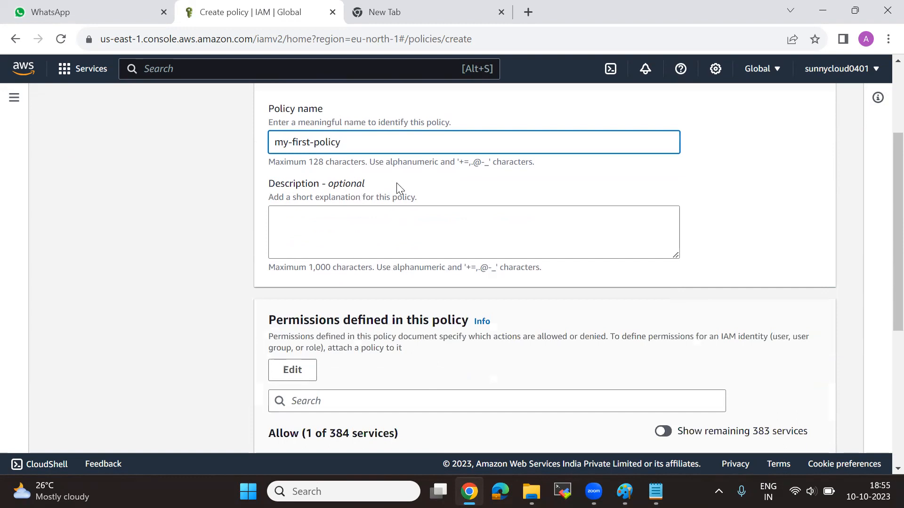
pyautogui.moveTo(365, 184); pyautogui.dragTo(322, 182)
pyautogui.click(290, 139)
pyautogui.hotkey('ctrl', 'a')
pyautogui.hotkey('ctrl', 'c')
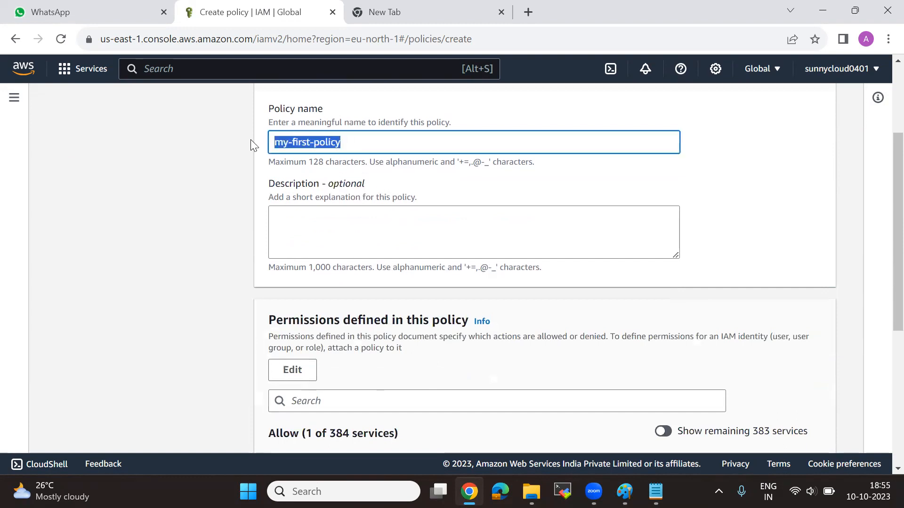
pyautogui.click(362, 231)
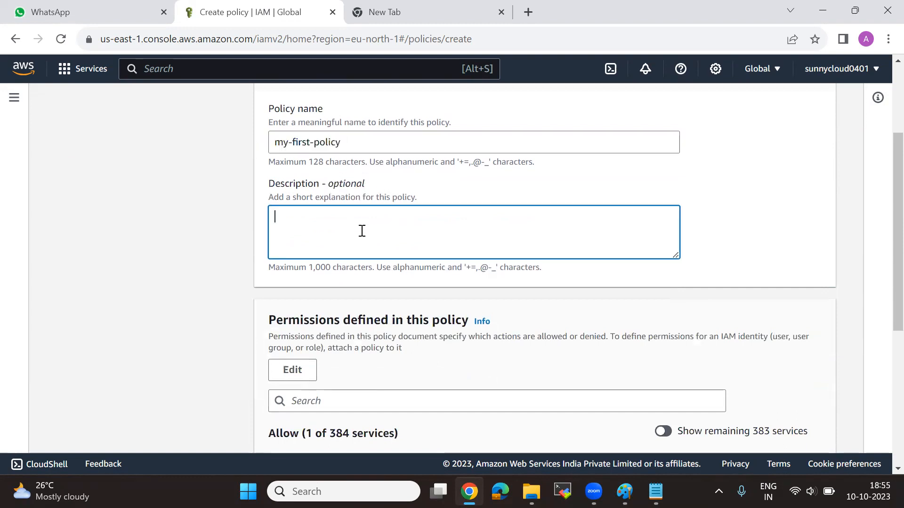
pyautogui.hotkey('ctrl', 'v')
pyautogui.click(705, 234)
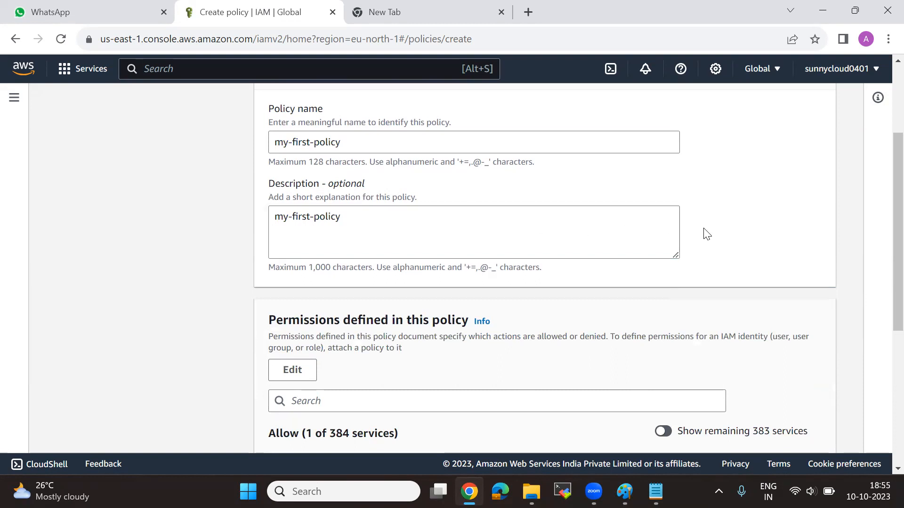
# Check the policy's permissions summary and tags section, and create the policy without tags.
pyautogui.scroll(-3, 706, 233)
pyautogui.scroll(-2, 706, 233)
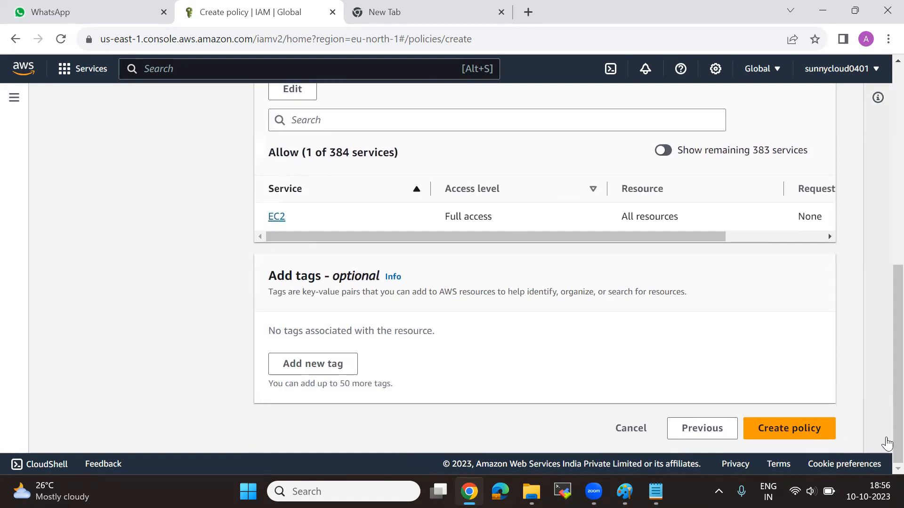
pyautogui.click(800, 429)
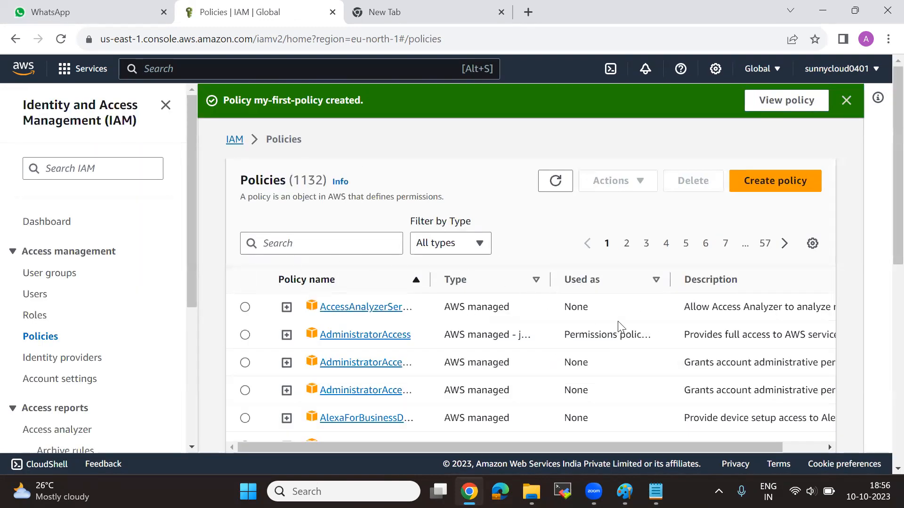
# Search the policies list for "my" and check the type of my-first-policy.
pyautogui.click(307, 244)
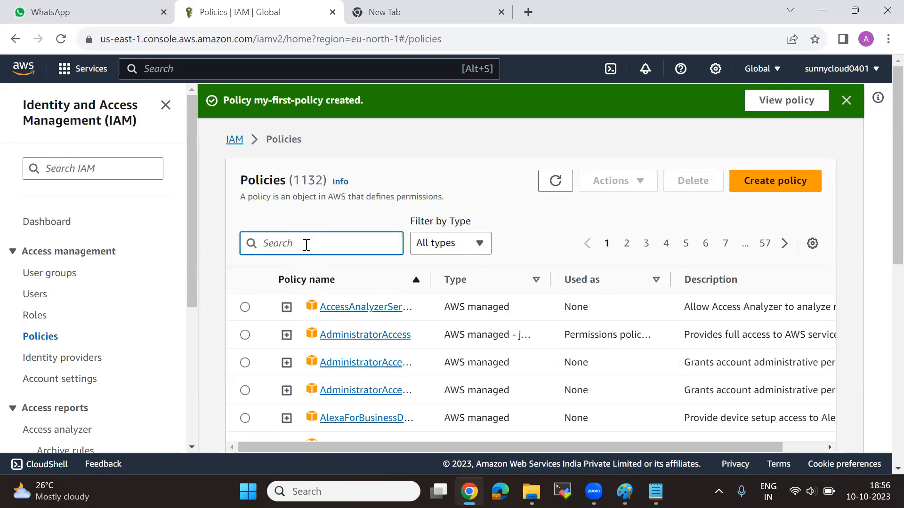
pyautogui.write('my')
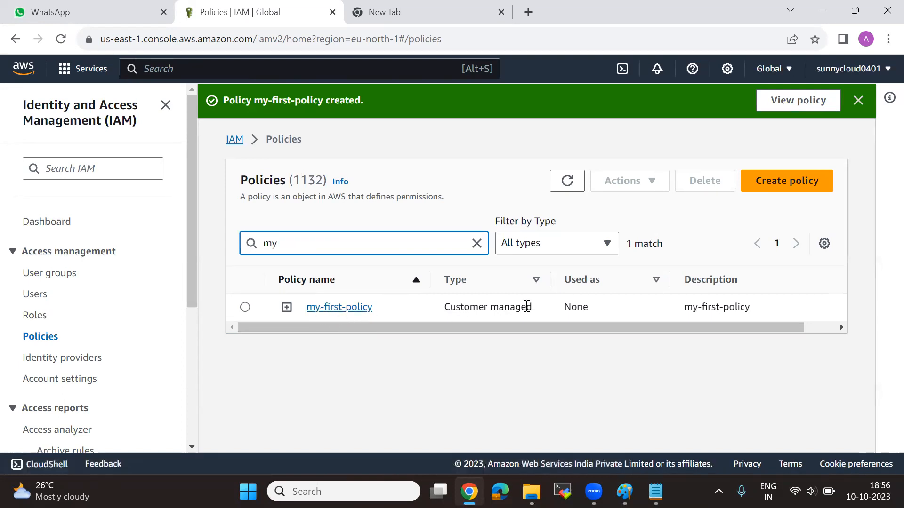
pyautogui.moveTo(534, 308); pyautogui.dragTo(451, 309)
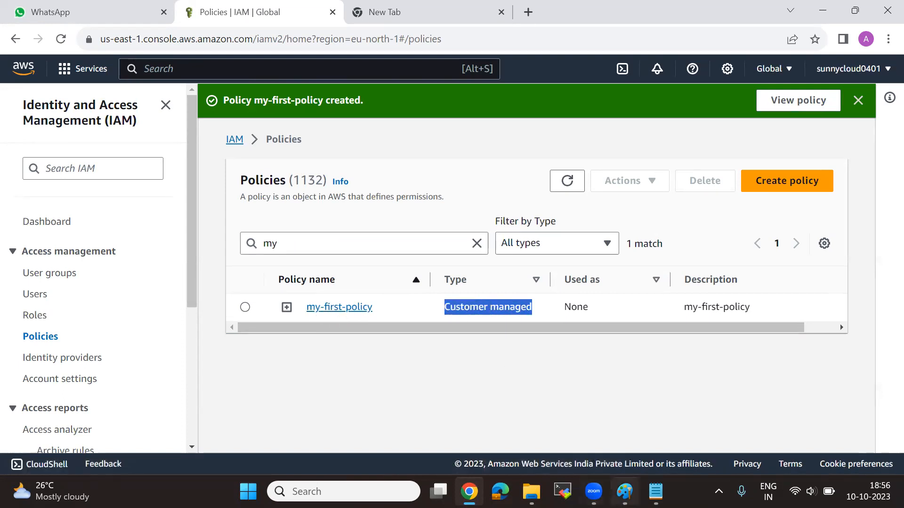
# Switch to Paint to compare with the noted policy types, and return to the browser.
pyautogui.click(625, 491)
pyautogui.moveTo(343, 254); pyautogui.dragTo(265, 254)
pyautogui.click(439, 293)
pyautogui.click(821, 8)
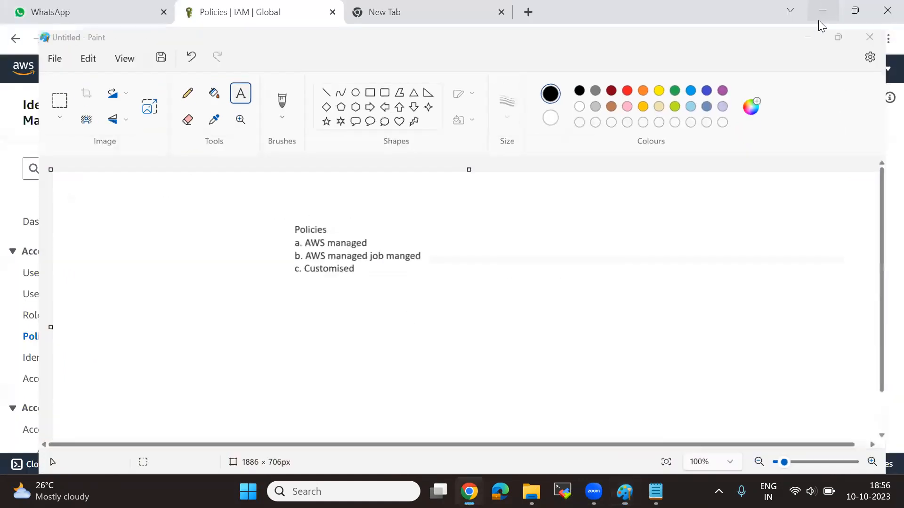
# Open my-first-policy and examine its policy details and the EC2 entry in its permissions summary.
pyautogui.click(340, 308)
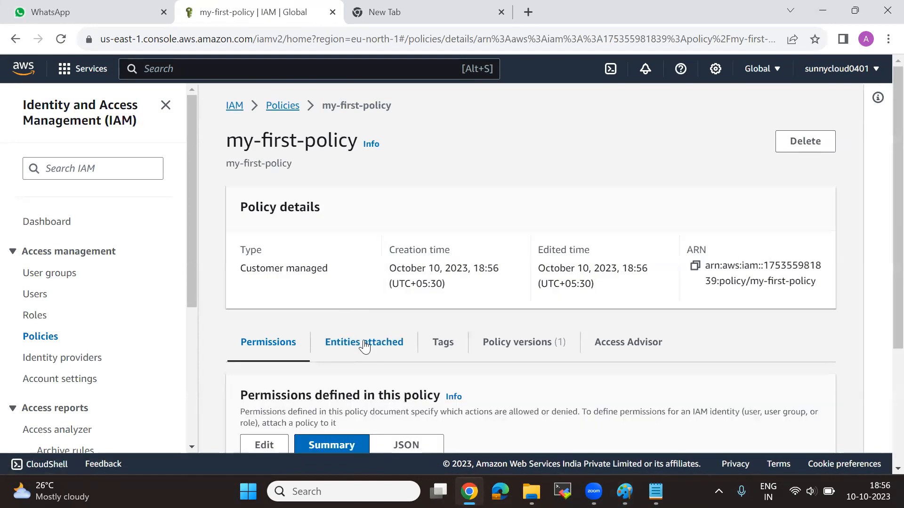
pyautogui.scroll(-4, 363, 345)
pyautogui.moveTo(270, 405); pyautogui.dragTo(230, 404)
pyautogui.click(220, 398)
pyautogui.moveTo(258, 408); pyautogui.dragTo(228, 406)
pyautogui.click(198, 355)
pyautogui.scroll(4, 364, 350)
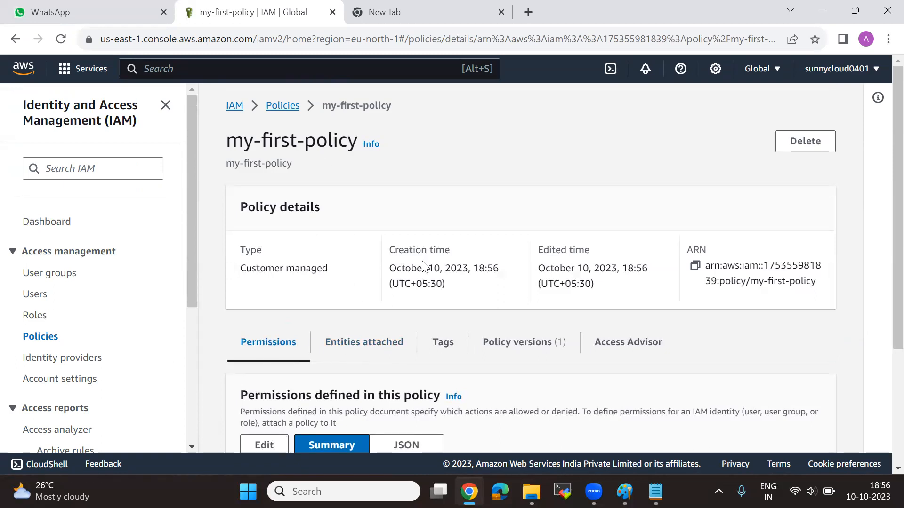
pyautogui.scroll(-2, 342, 352)
pyautogui.scroll(-1, 342, 352)
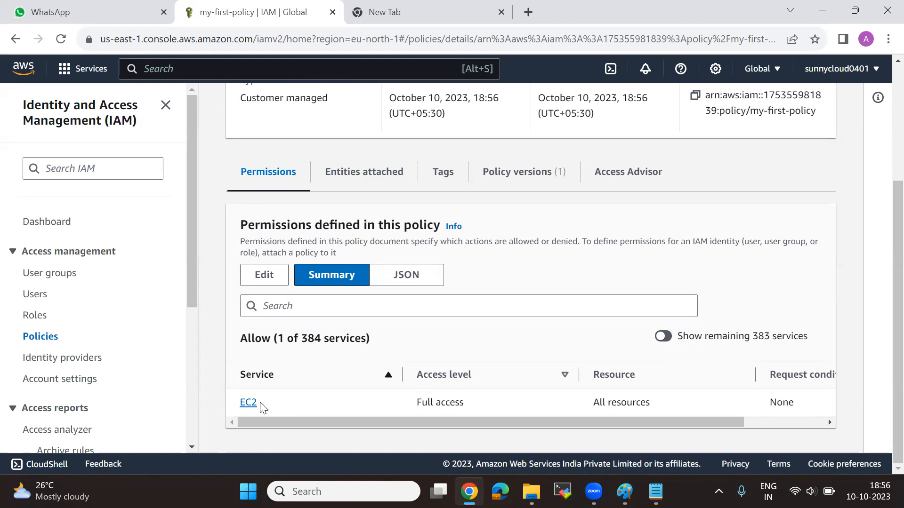
pyautogui.moveTo(269, 405); pyautogui.dragTo(230, 405)
pyautogui.click(212, 373)
pyautogui.scroll(3, 334, 337)
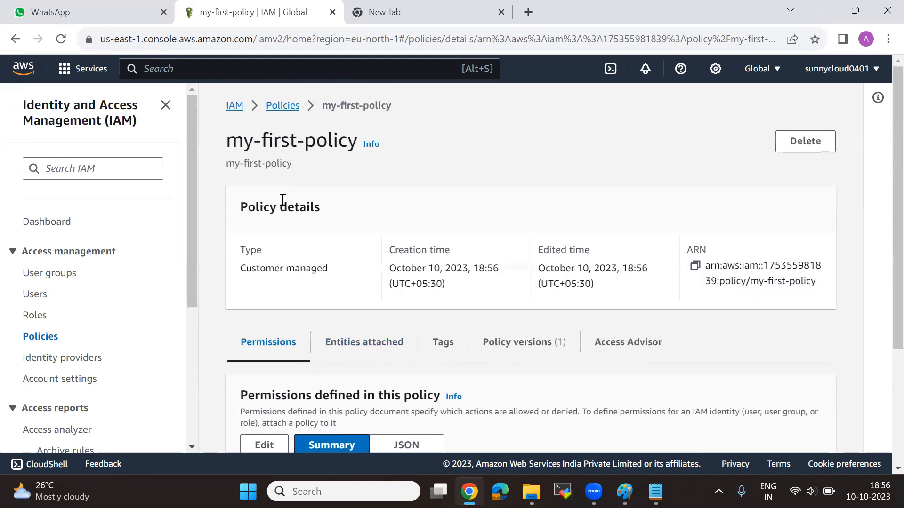
# Go back to the policies list, search for "my", reopen my-first-policy and start editing its permissions.
pyautogui.click(283, 107)
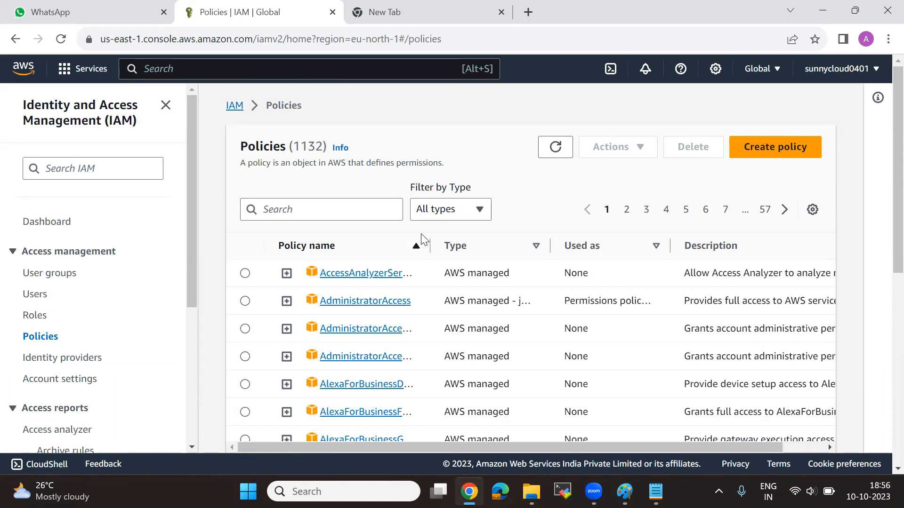
pyautogui.click(343, 210)
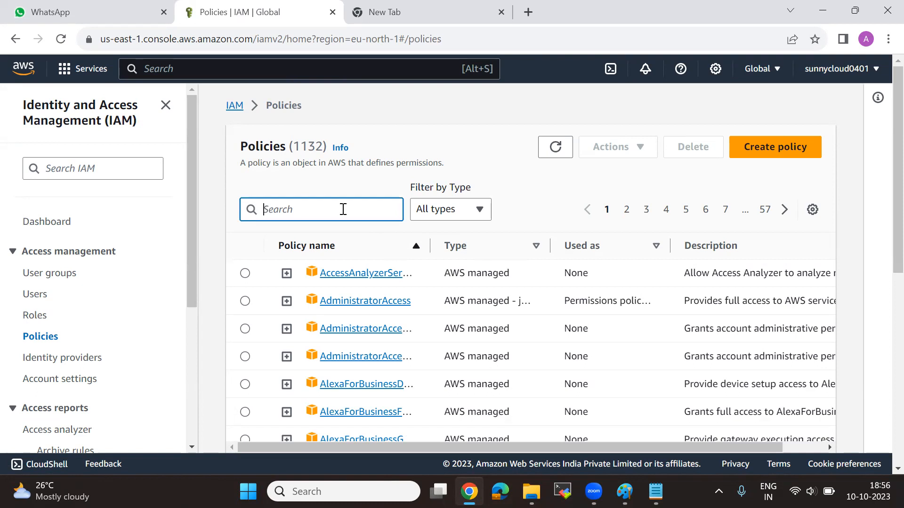
pyautogui.write('nmy')
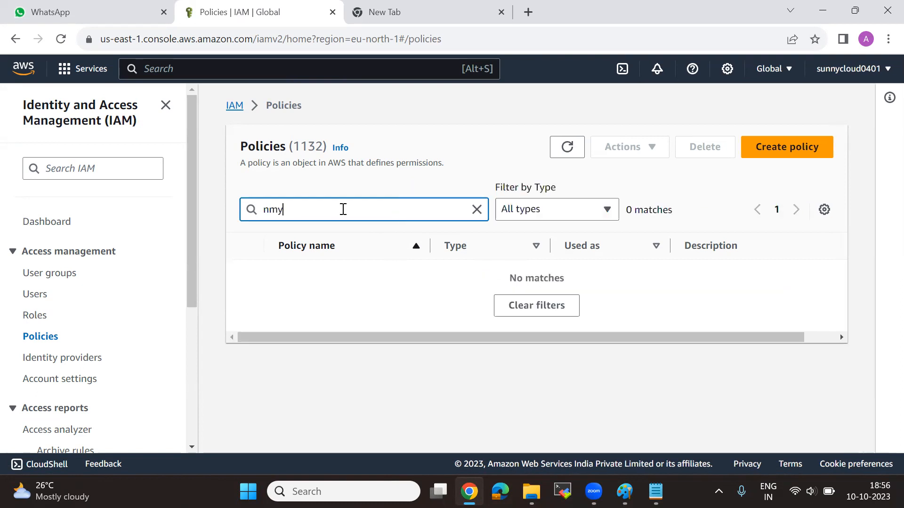
pyautogui.press('BackSpace')
pyautogui.press('BackSpace')
pyautogui.press('BackSpace')
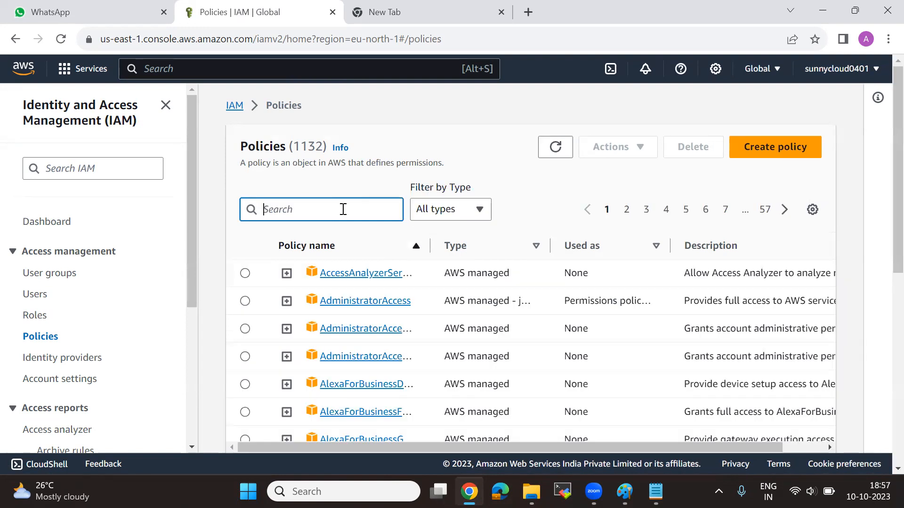
pyautogui.write('my')
pyautogui.click(336, 274)
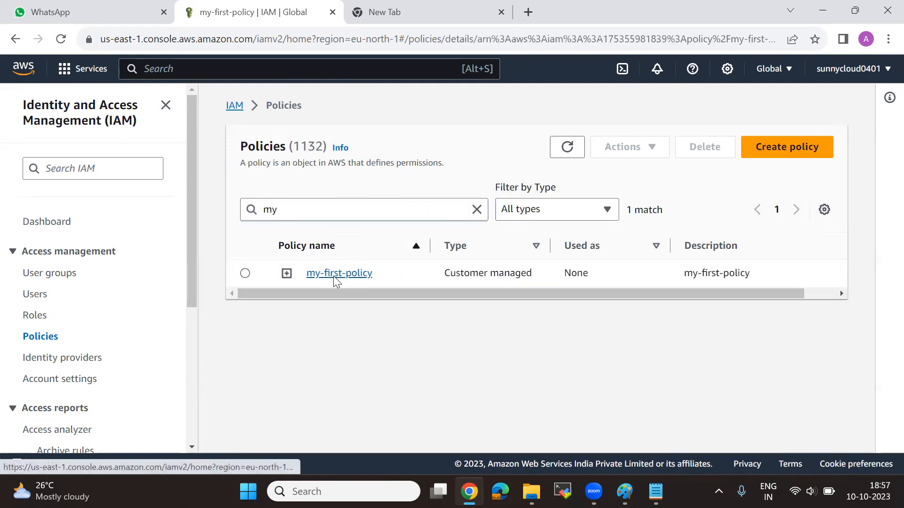
pyautogui.scroll(-3, 501, 343)
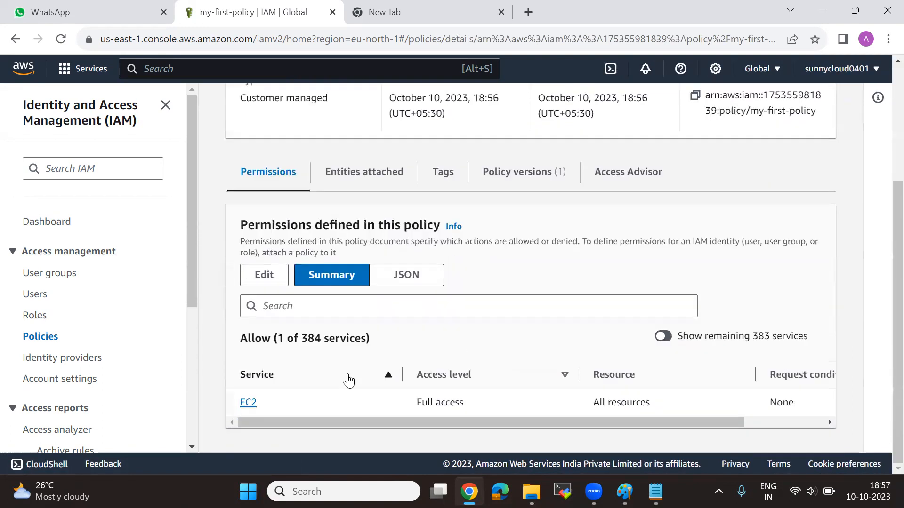
pyautogui.click(265, 284)
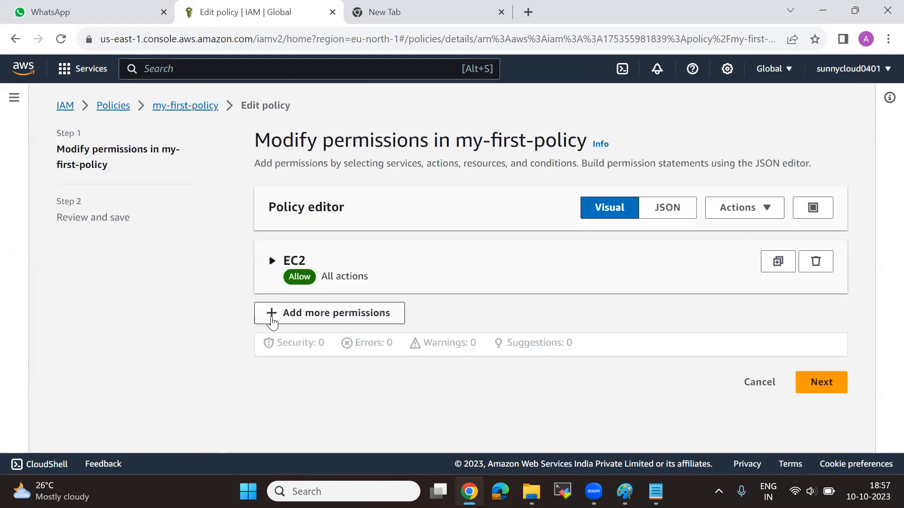
# Add an S3 permission to my-first-policy that allows all S3 actions on all resources.
pyautogui.click(272, 323)
pyautogui.click(333, 404)
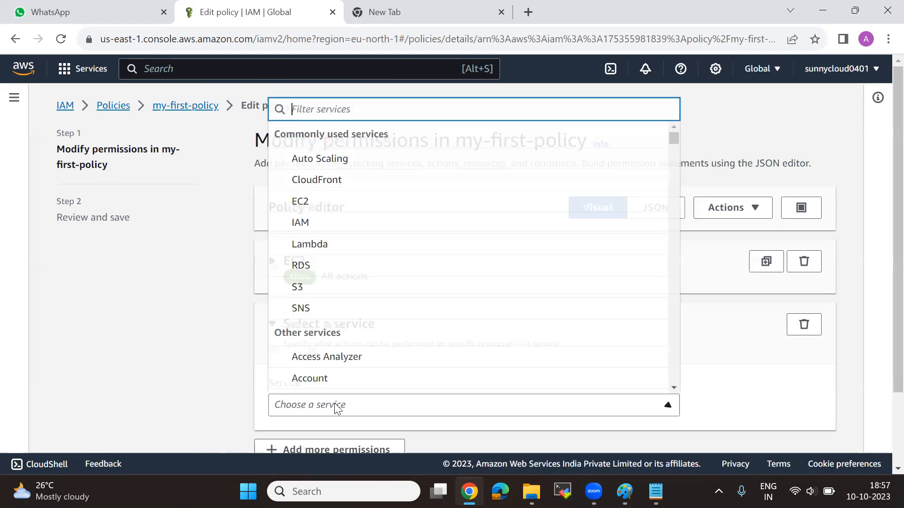
pyautogui.click(327, 286)
pyautogui.scroll(-8, 650, 395)
pyautogui.scroll(5, 518, 367)
pyautogui.click(288, 306)
pyautogui.click(289, 305)
pyautogui.scroll(-5, 533, 344)
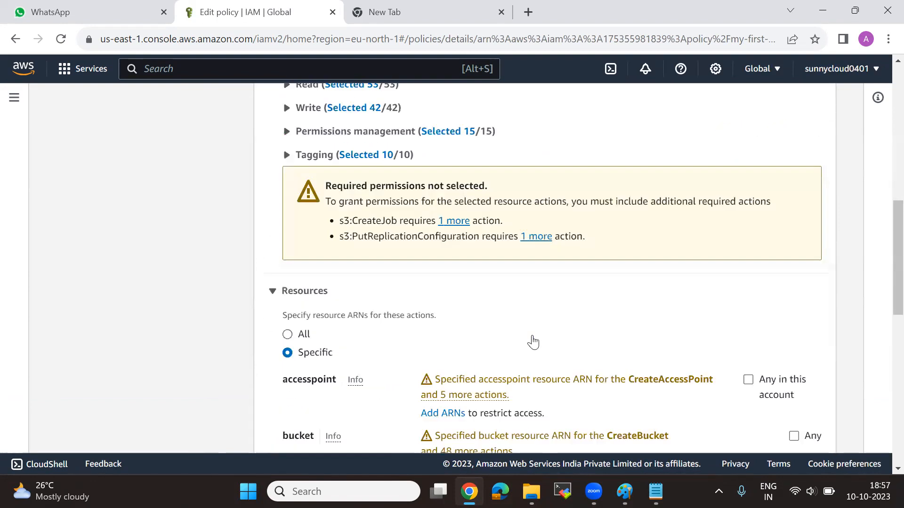
pyautogui.click(287, 334)
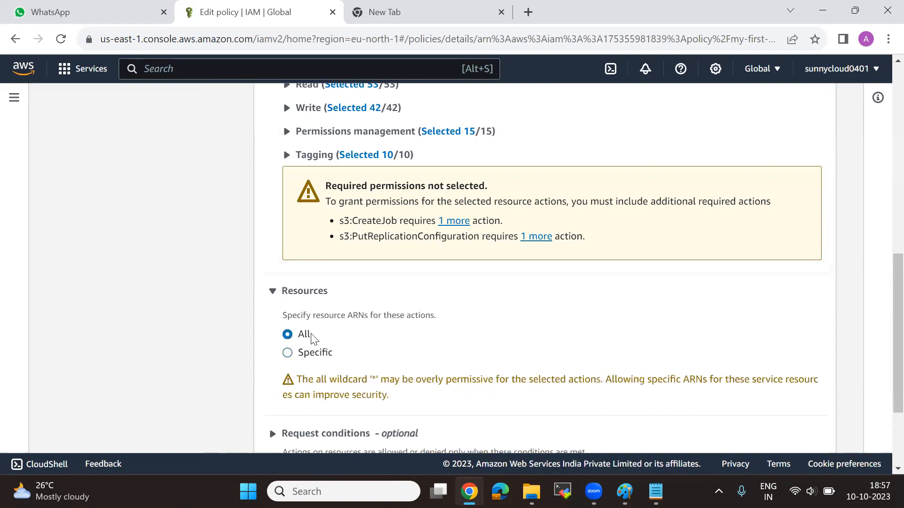
pyautogui.scroll(-3, 714, 373)
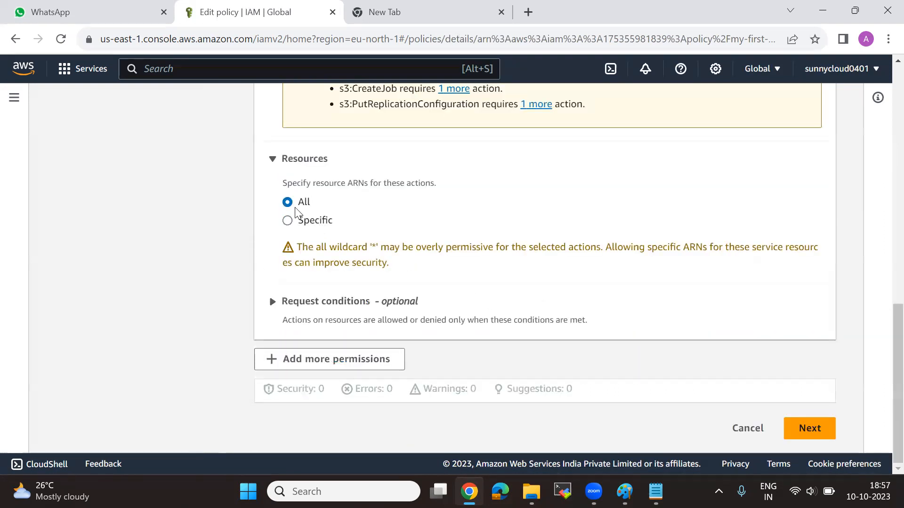
# Review and save the changes to my-first-policy, and check its updated permissions summary.
pyautogui.click(807, 437)
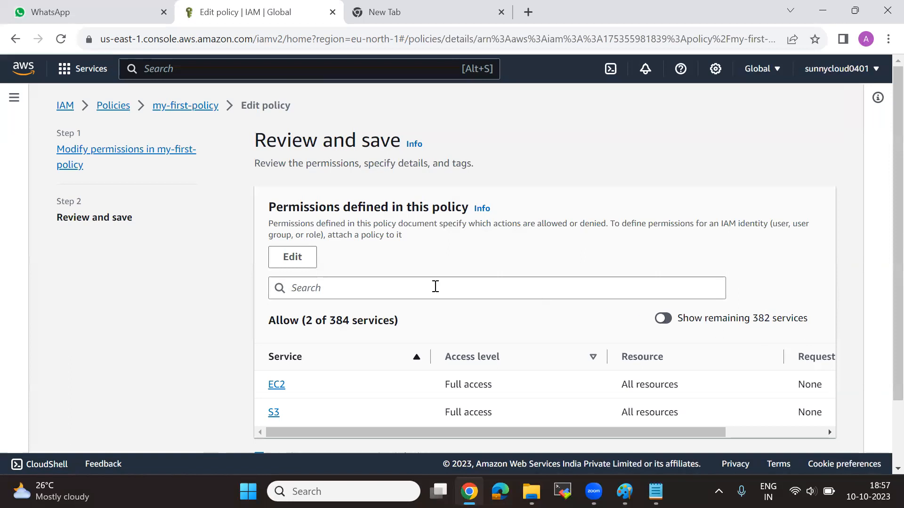
pyautogui.scroll(-3, 436, 287)
pyautogui.click(790, 425)
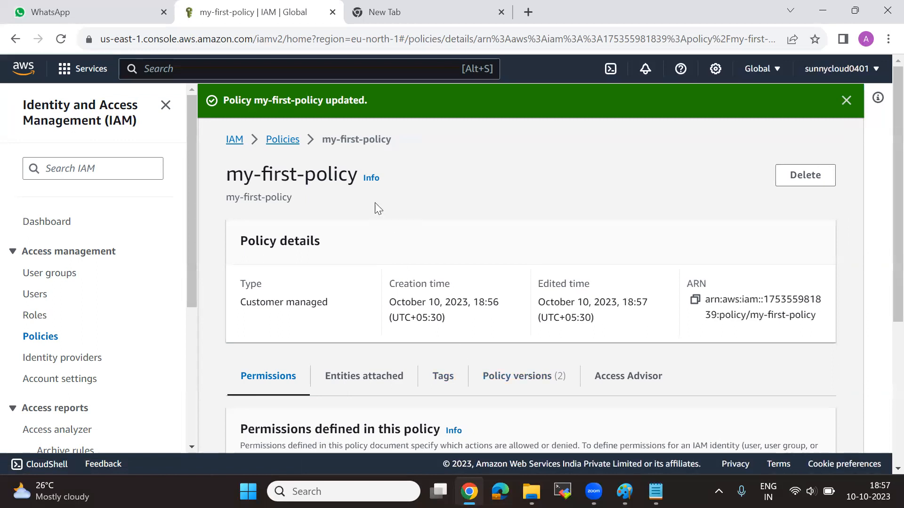
pyautogui.scroll(-5, 466, 329)
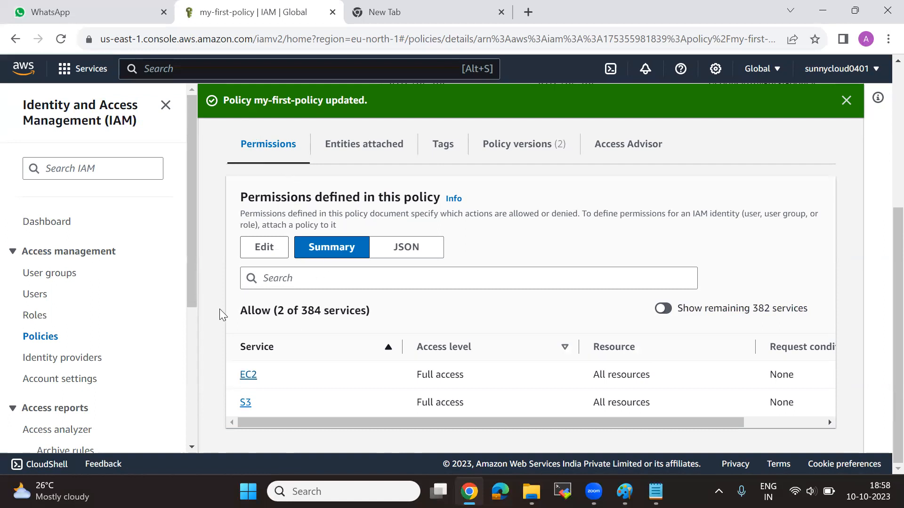
pyautogui.scroll(5, 219, 309)
pyautogui.click(215, 71)
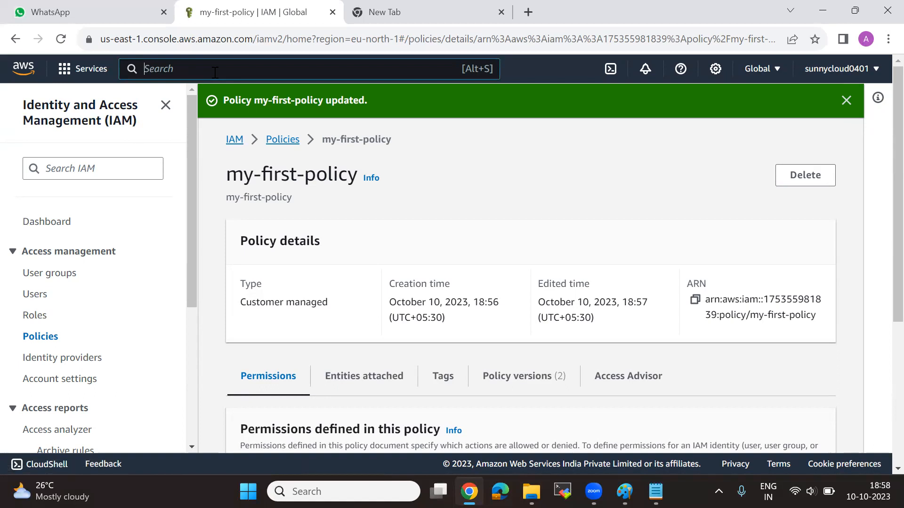
pyautogui.write('ec2')
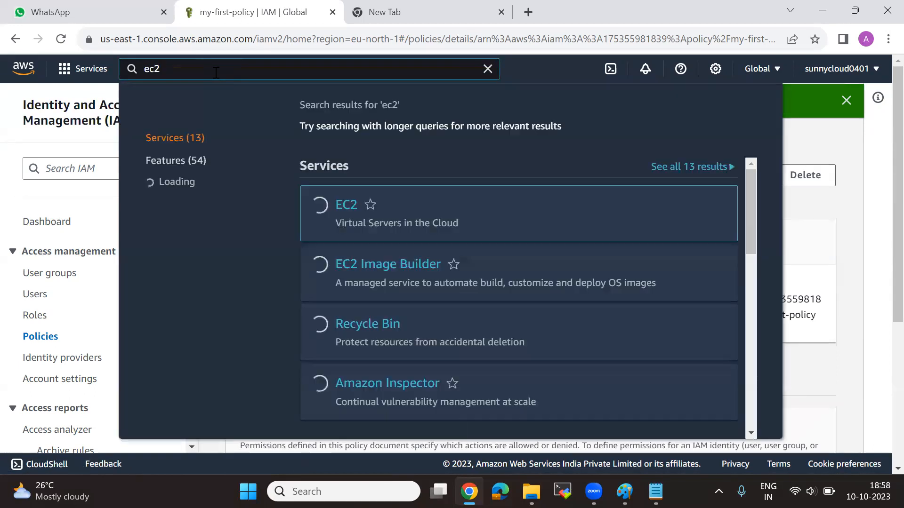
pyautogui.click(836, 212)
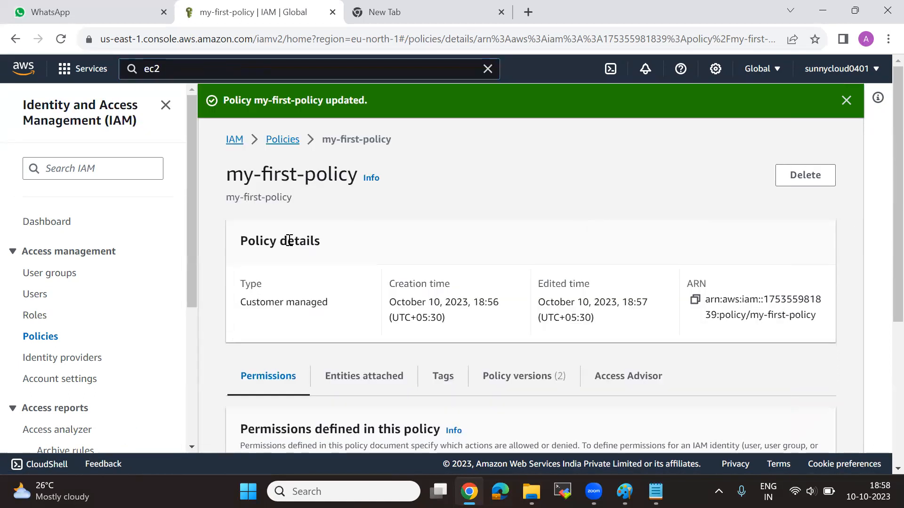
# Return to the policies list, start creating a new policy and choose EC2 as its service.
pyautogui.click(282, 141)
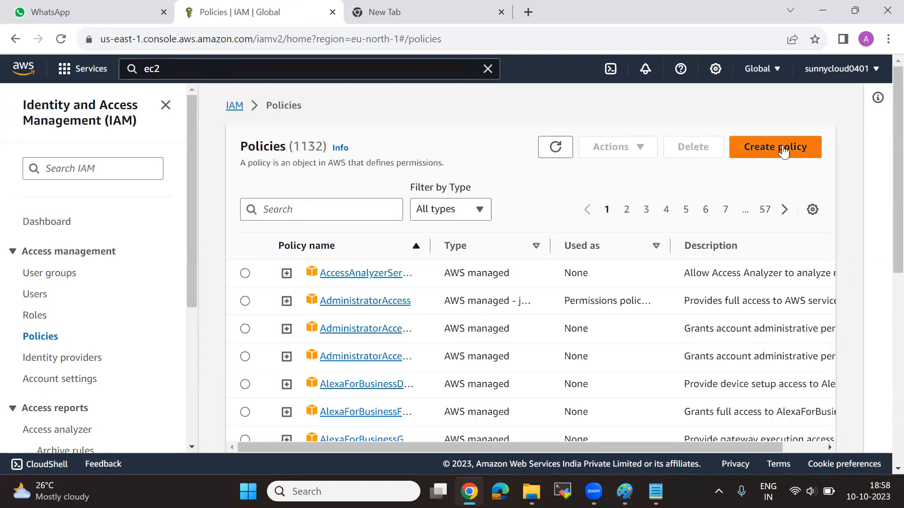
pyautogui.click(784, 149)
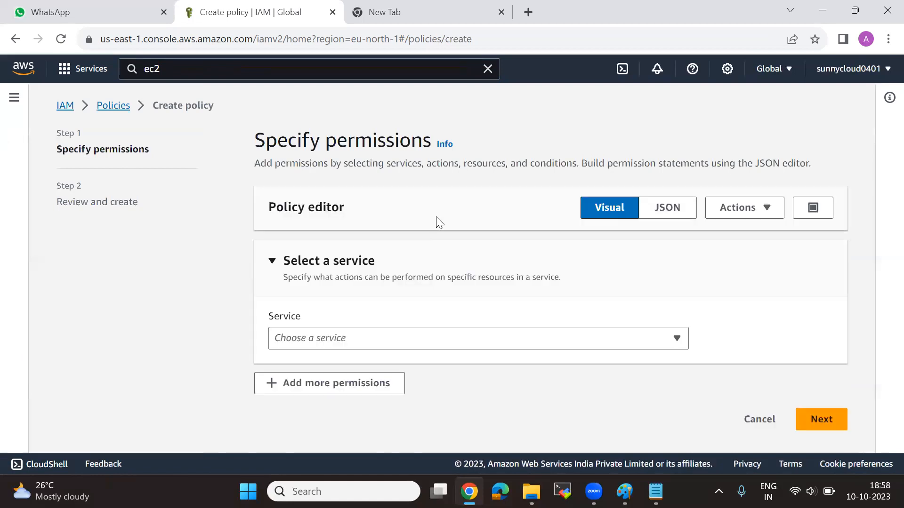
pyautogui.click(320, 338)
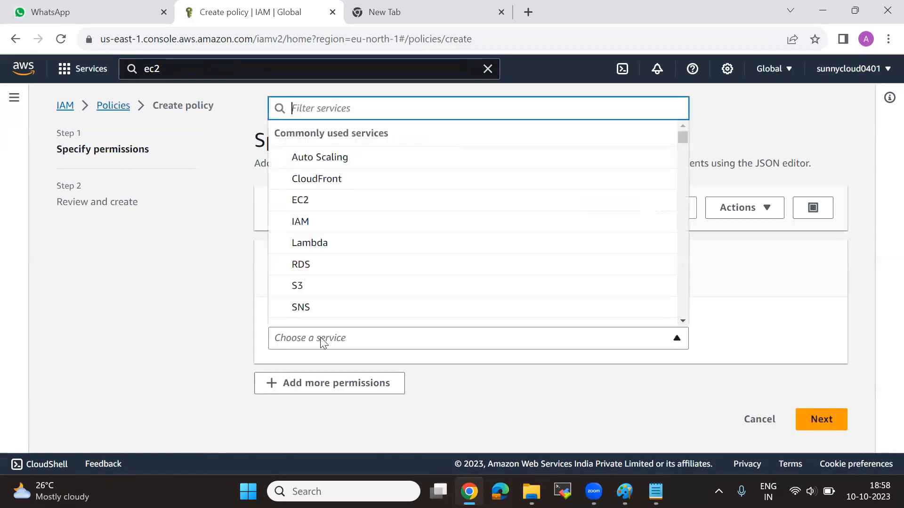
pyautogui.click(346, 205)
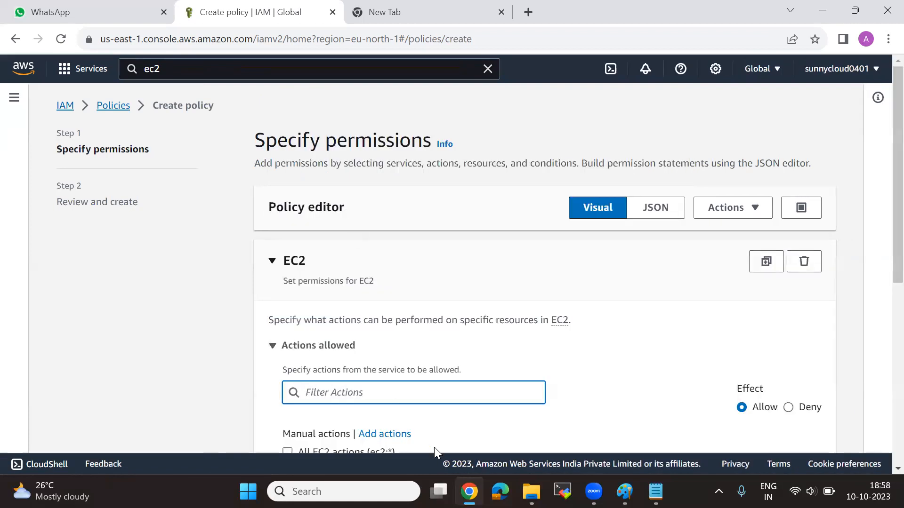
# Allow all list actions for EC2 in the new policy and apply them to all resources.
pyautogui.scroll(-4, 552, 418)
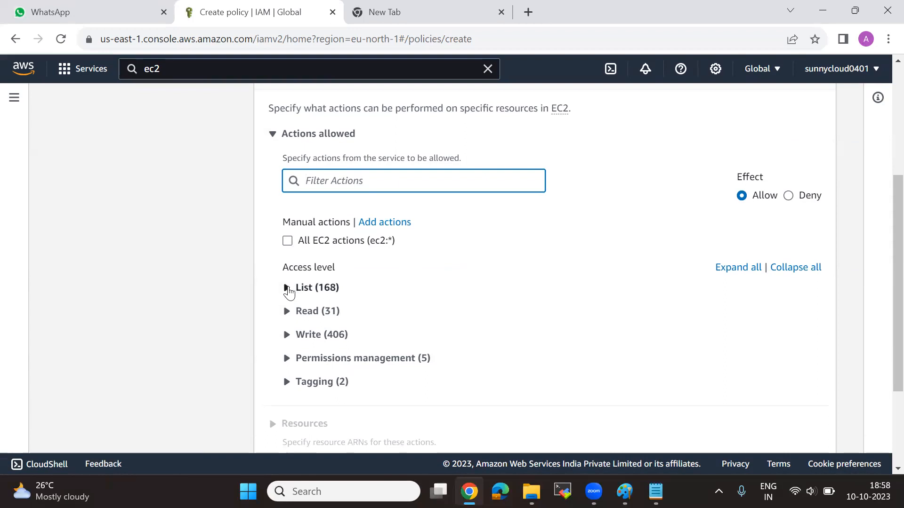
pyautogui.click(287, 288)
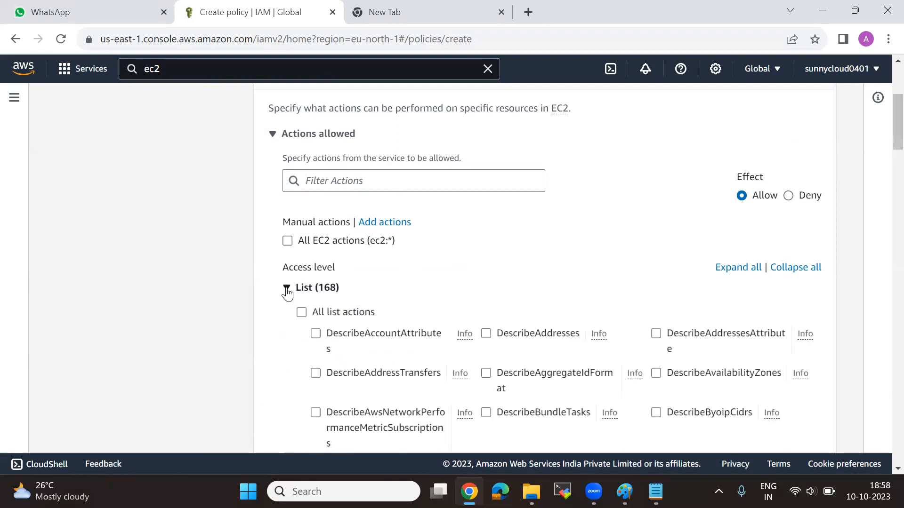
pyautogui.click(302, 312)
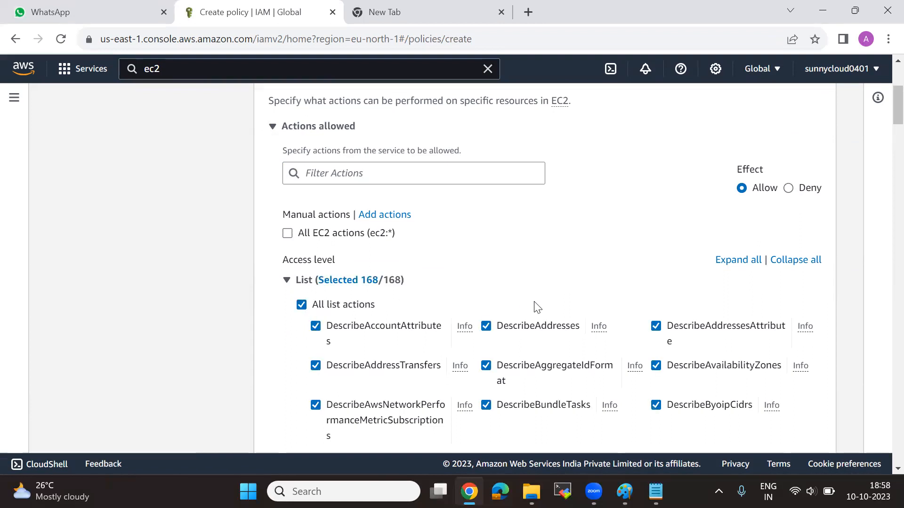
pyautogui.scroll(-15, 634, 354)
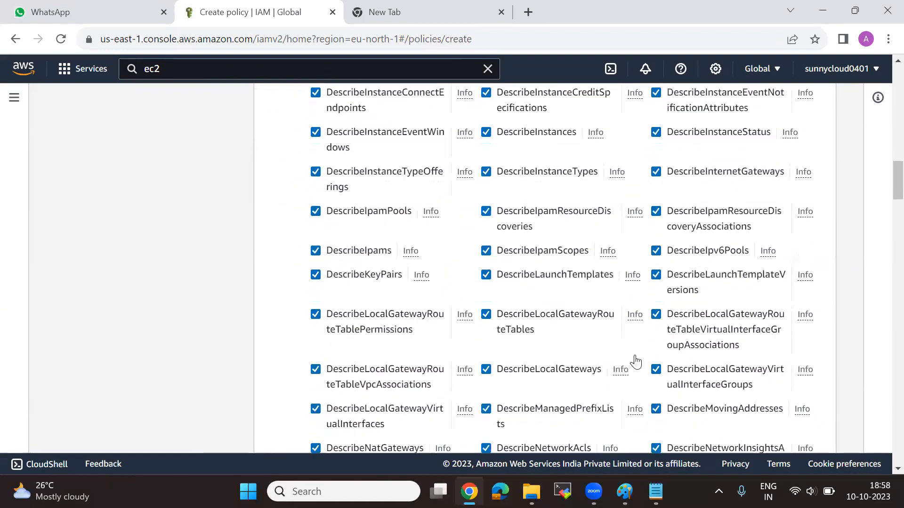
pyautogui.scroll(-20, 635, 362)
pyautogui.scroll(10, 626, 380)
pyautogui.scroll(-4, 367, 353)
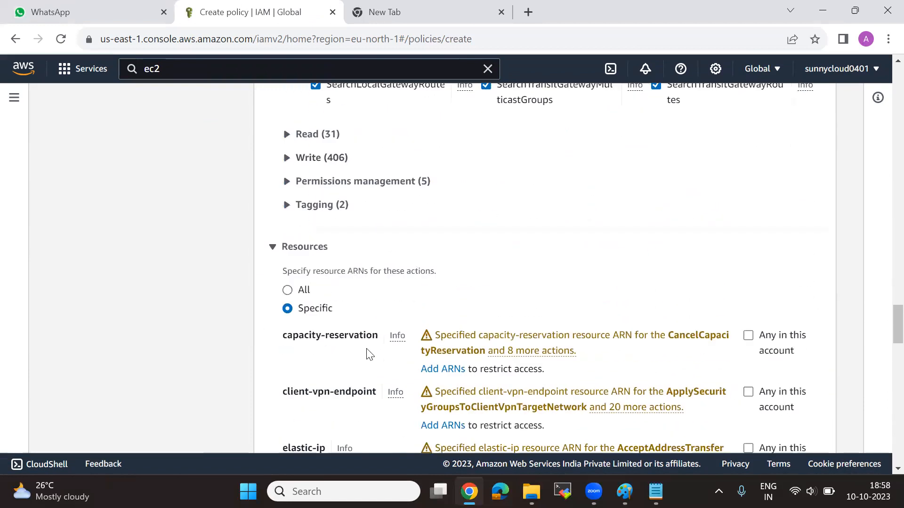
pyautogui.click(287, 290)
pyautogui.scroll(-2, 758, 307)
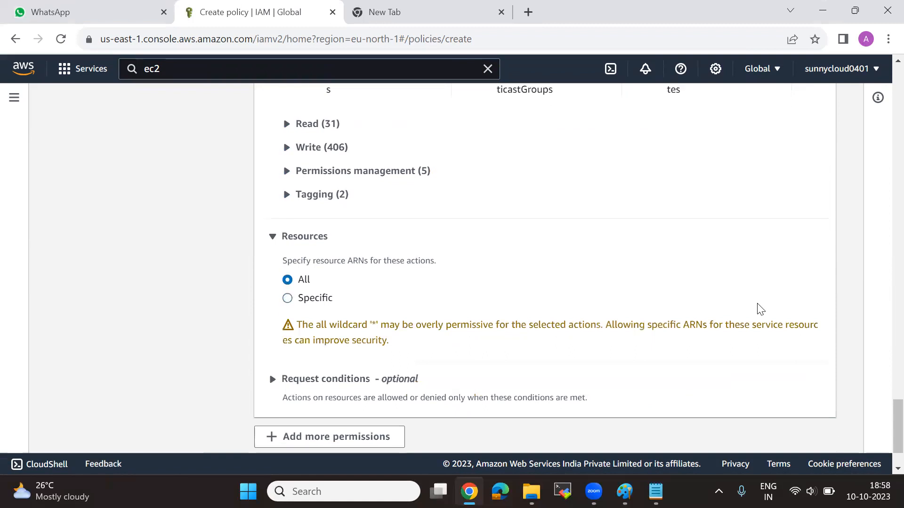
# Proceed to the review stage of the new EC2 list policy and name it my-second-policy.
pyautogui.click(816, 428)
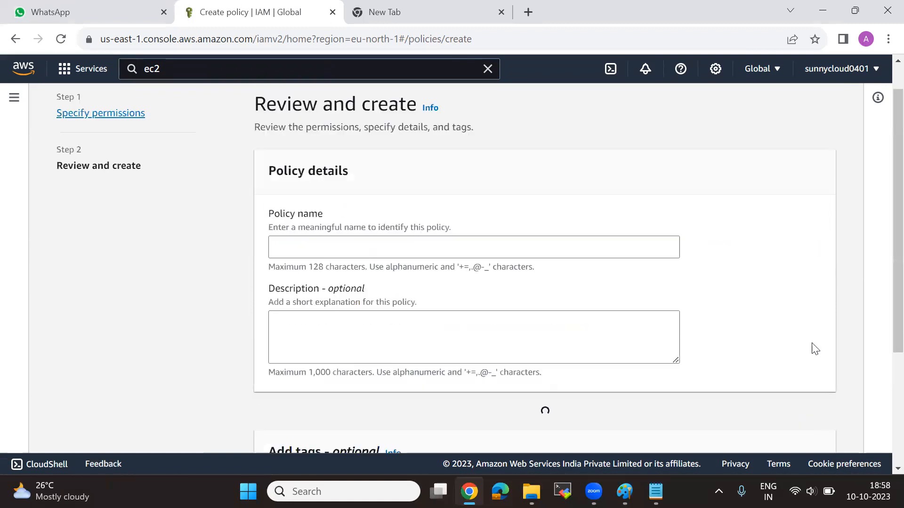
pyautogui.scroll(-4, 471, 273)
pyautogui.scroll(4, 413, 268)
pyautogui.click(328, 283)
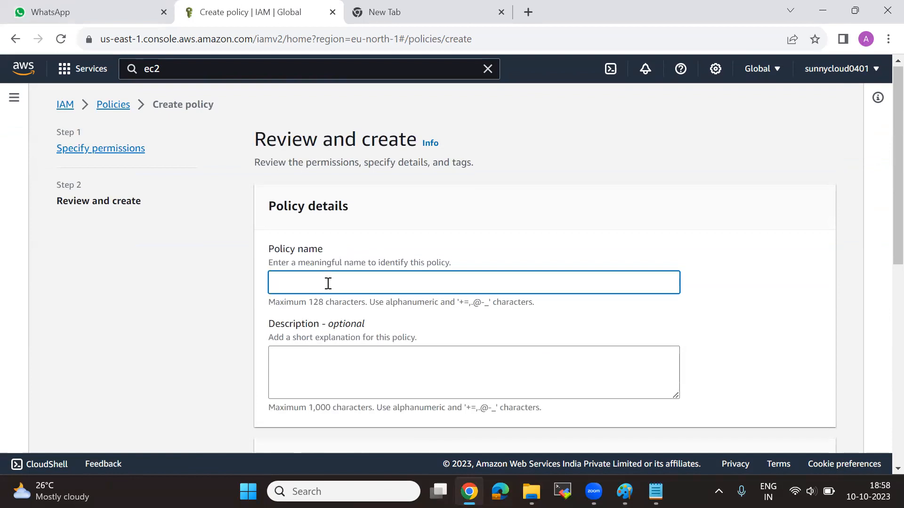
pyautogui.write('my0-s')
pyautogui.press('BackSpace')
pyautogui.press('BackSpace')
pyautogui.press('BackSpace')
pyautogui.write('-')
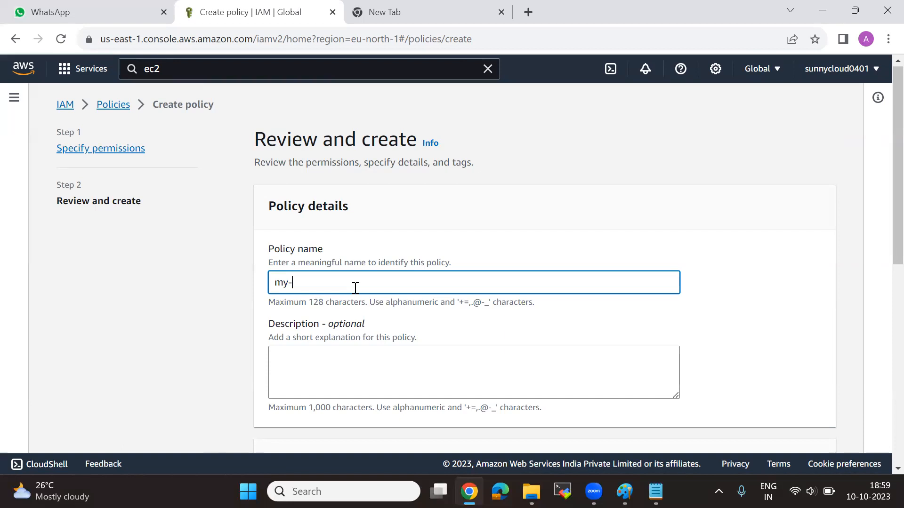
pyautogui.write('second-[olcy')
pyautogui.press('BackSpace')
pyautogui.press('BackSpace')
pyautogui.press('BackSpace')
pyautogui.press('BackSpace')
pyautogui.press('BackSpace')
# Review the EC2 access level and resources defined in my-second-policy, and create the policy.
pyautogui.scroll(-3, 708, 311)
pyautogui.scroll(-1, 708, 314)
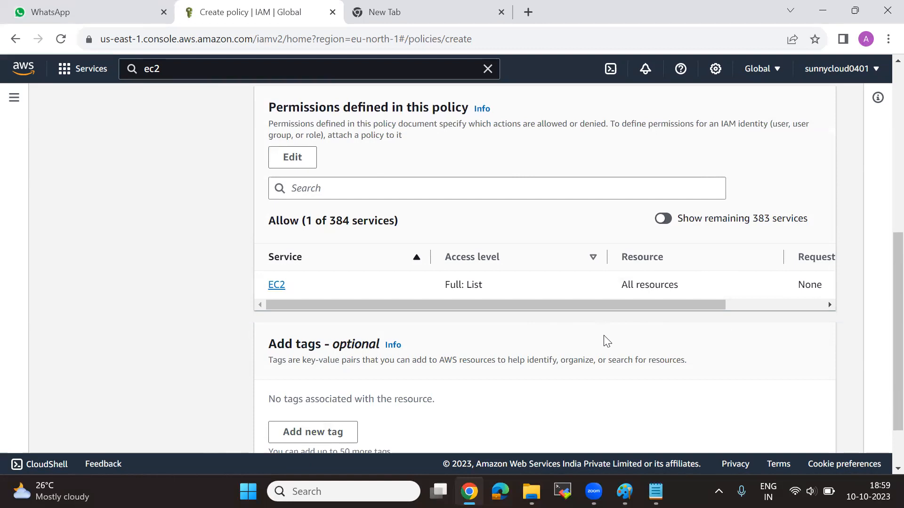
pyautogui.scroll(1, 616, 341)
pyautogui.scroll(-1, 589, 344)
pyautogui.scroll(3, 561, 344)
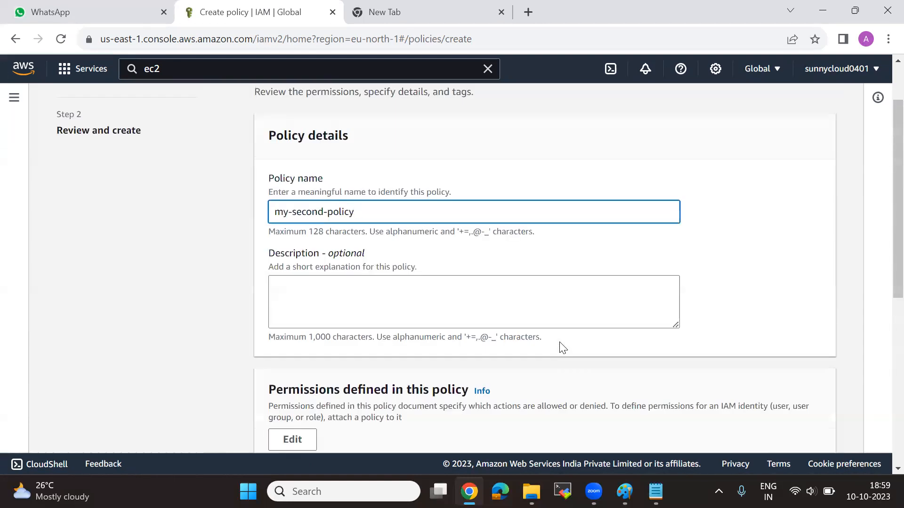
pyautogui.scroll(-4, 534, 372)
pyautogui.moveTo(490, 359); pyautogui.dragTo(445, 359)
pyautogui.moveTo(509, 360); pyautogui.dragTo(447, 358)
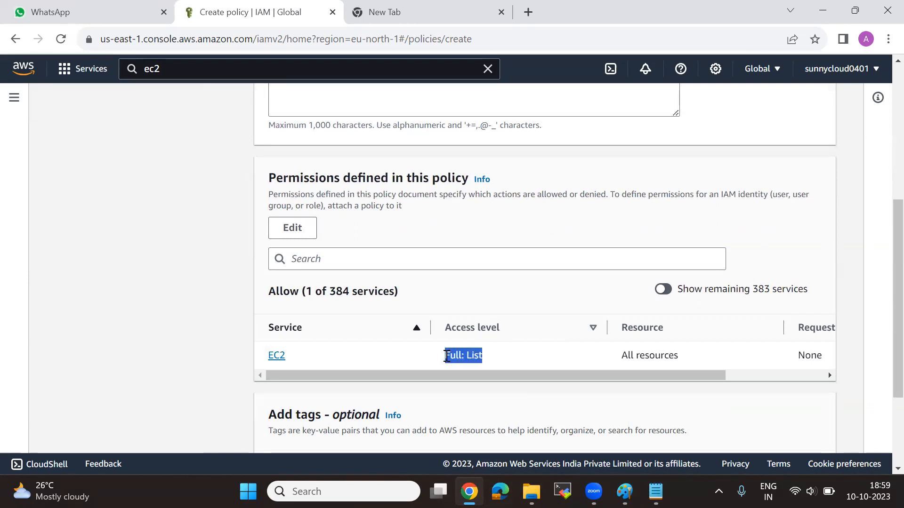
pyautogui.click(524, 362)
pyautogui.scroll(-3, 526, 363)
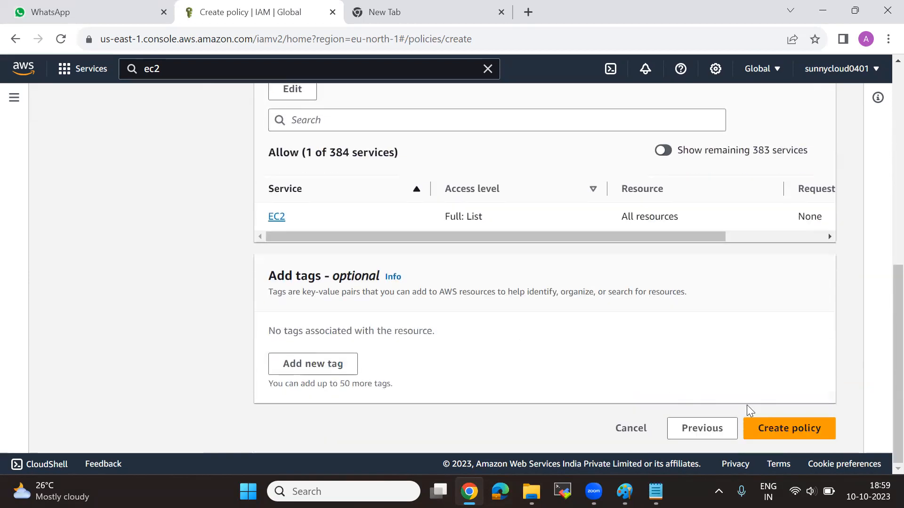
pyautogui.click(783, 432)
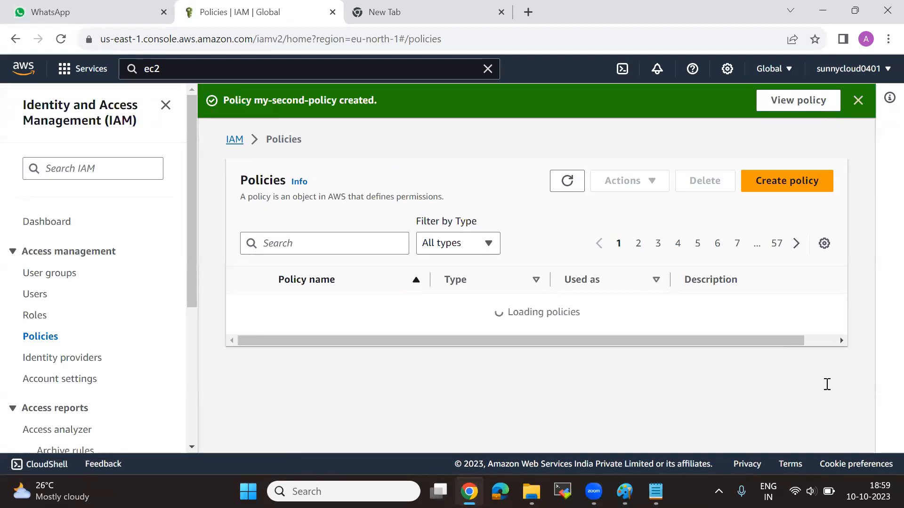
# Search the policies list for "my" and check the type of the two custom policies.
pyautogui.click(276, 241)
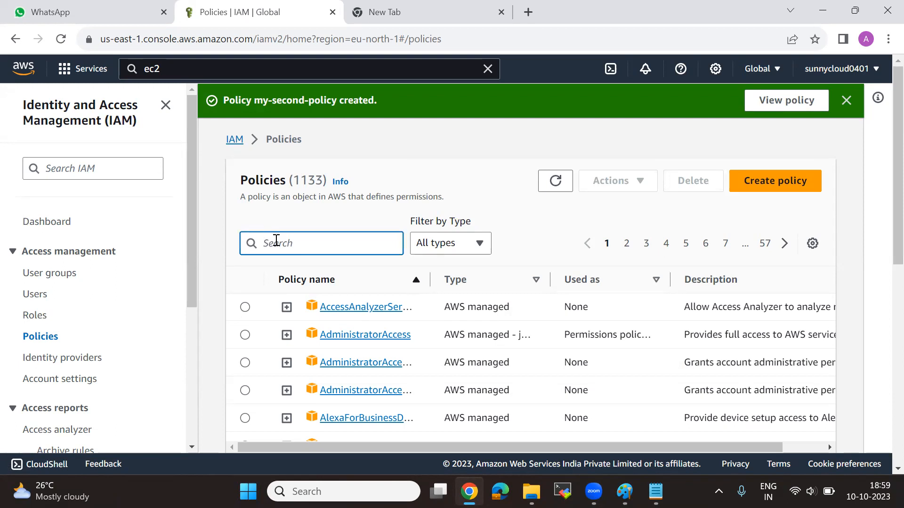
pyautogui.write('my')
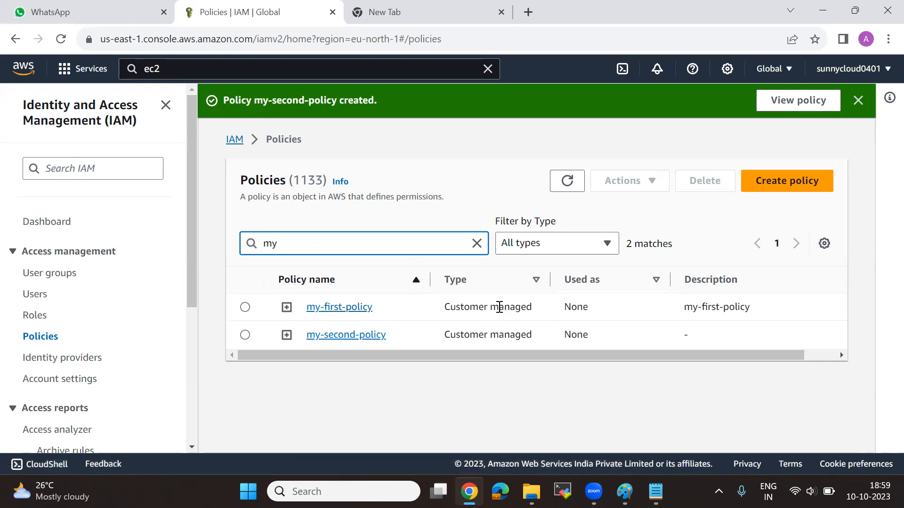
pyautogui.moveTo(532, 307); pyautogui.dragTo(450, 307)
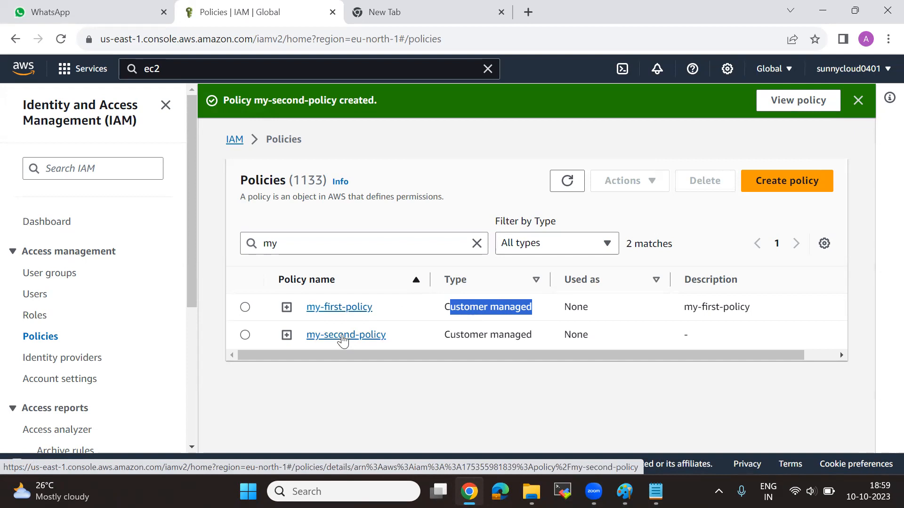
pyautogui.click(277, 403)
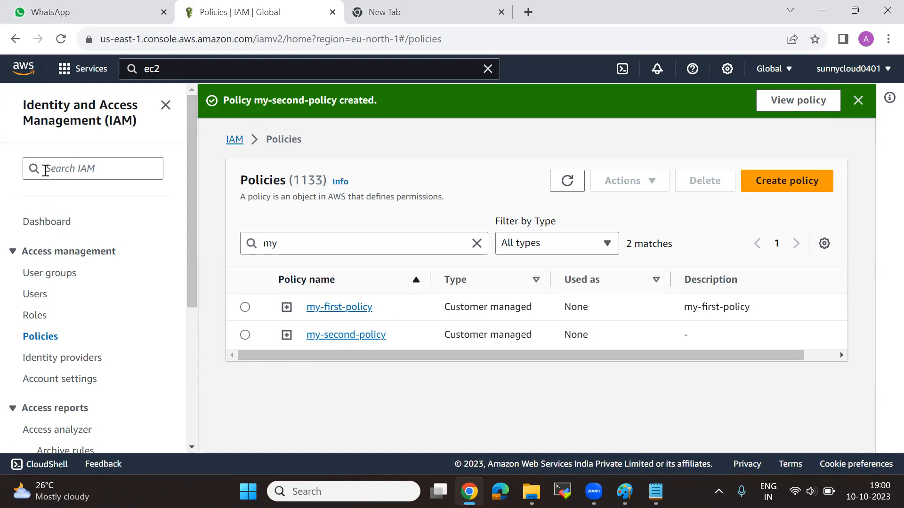
# Duplicate the IAM Policies browser tab and switch to the duplicate, keeping the original open.
pyautogui.rightClick(229, 11)
pyautogui.click(299, 113)
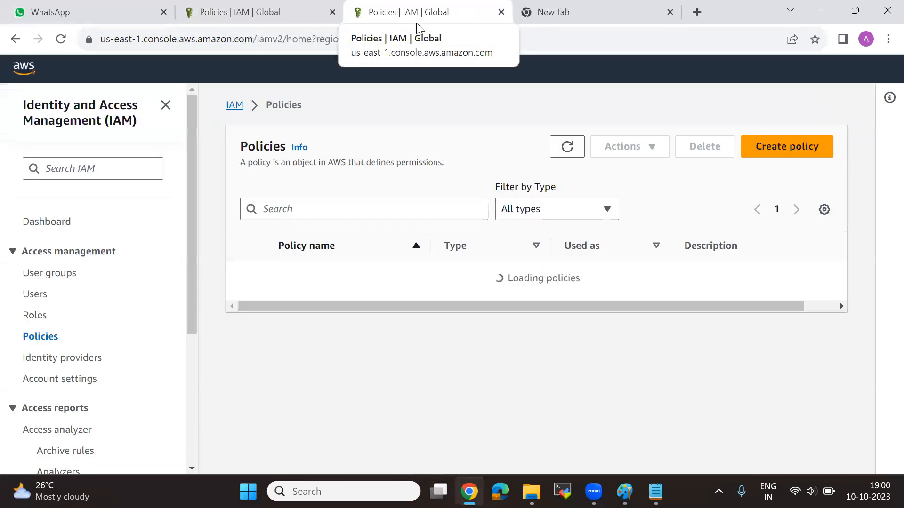
pyautogui.click(312, 21)
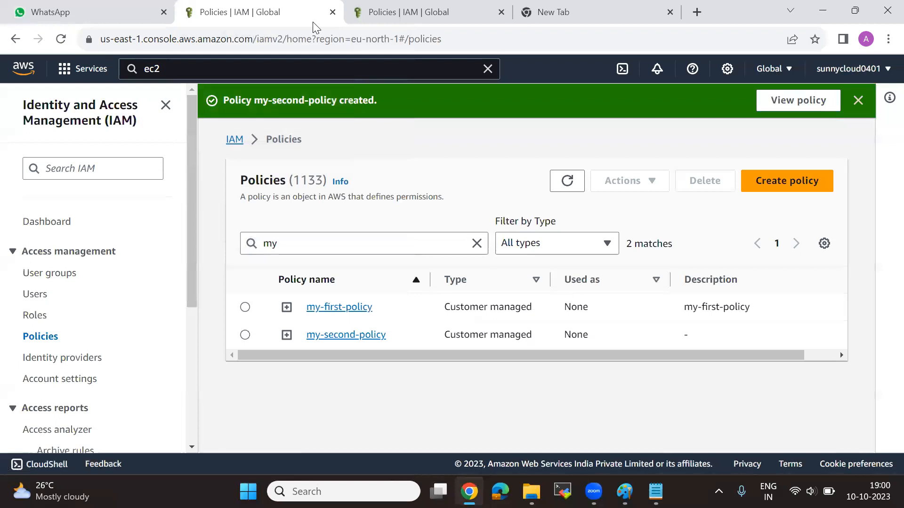
pyautogui.click(418, 23)
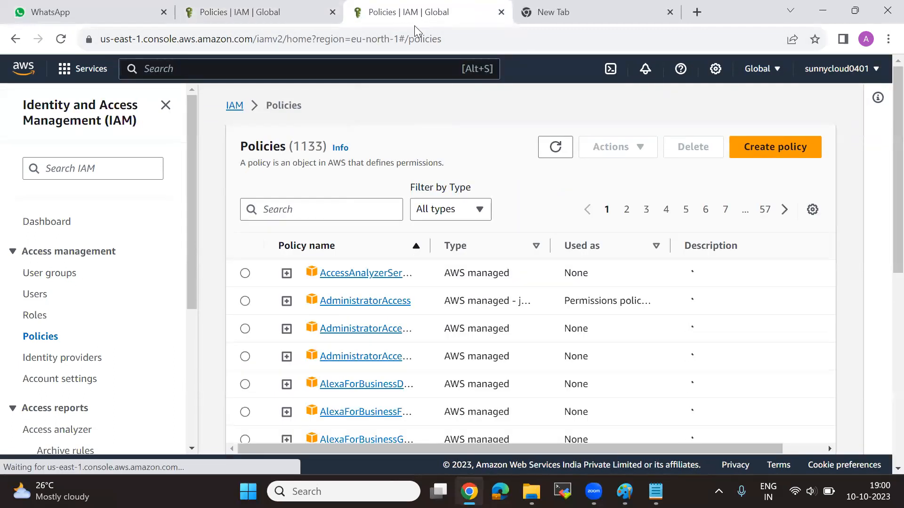
pyautogui.click(314, 23)
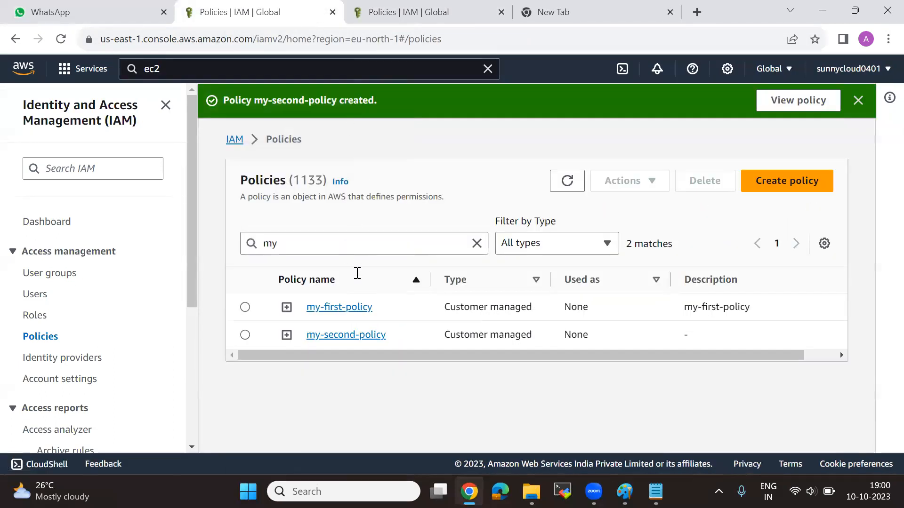
pyautogui.click(436, 21)
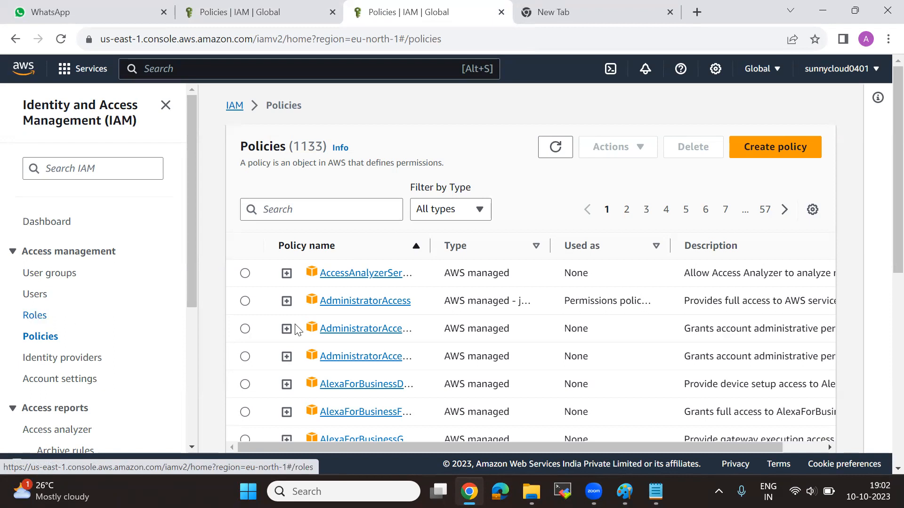
# Switch to Paint and draw a right-pointing arrow below the Policies notes, with a left-pointing arrow about 767 × 109 px beneath it.
pyautogui.click(624, 492)
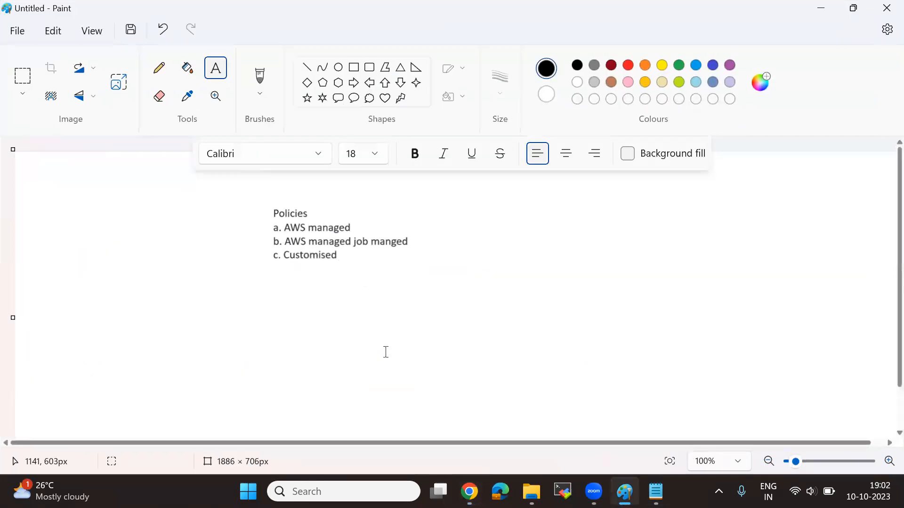
pyautogui.click(354, 83)
pyautogui.moveTo(270, 291)
pyautogui.mouseDown()
pyautogui.moveTo(696, 361)
pyautogui.moveTo(585, 347)
pyautogui.moveTo(620, 361)
pyautogui.mouseUp()
pyautogui.click(369, 83)
pyautogui.moveTo(267, 372); pyautogui.dragTo(628, 423)
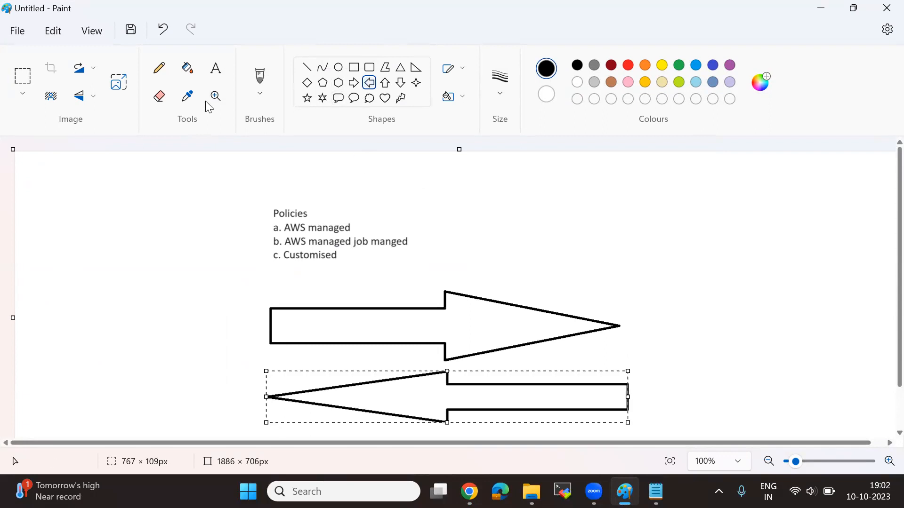
# Add the text label "EC2" in size 22 beside the arrows' left ends and narrow its text box to fit.
pyautogui.click(215, 71)
pyautogui.moveTo(54, 313); pyautogui.dragTo(231, 409)
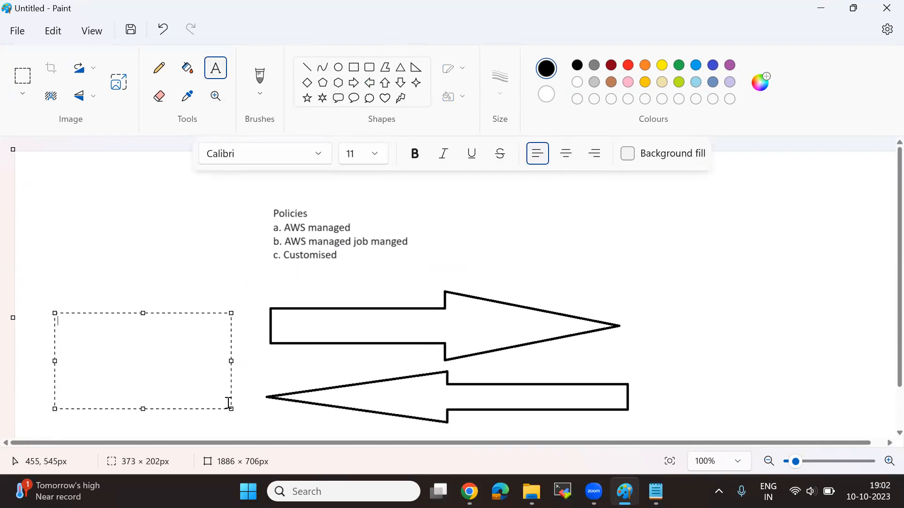
pyautogui.click(375, 153)
pyautogui.click(357, 419)
pyautogui.write('EC2')
pyautogui.moveTo(50, 362); pyautogui.dragTo(173, 371)
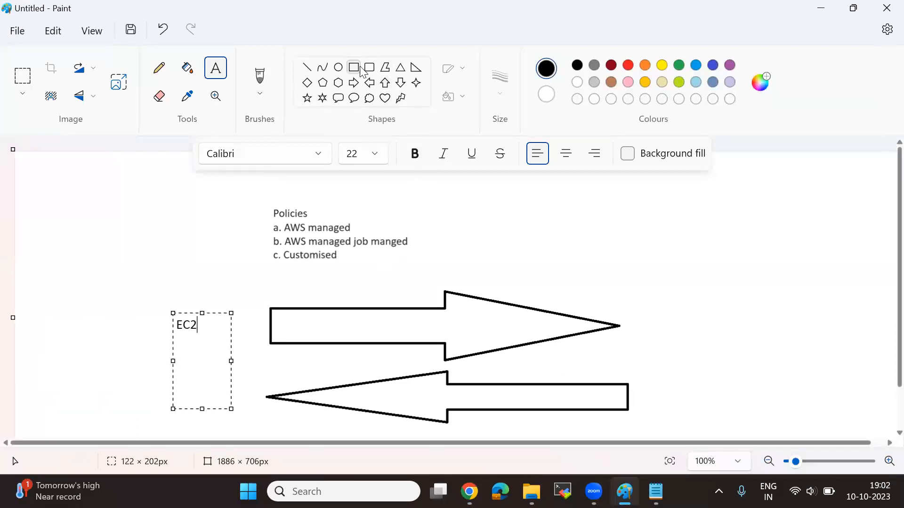
# Add the text label "S3" beyond the tip of the right-pointing arrow.
pyautogui.moveTo(671, 312); pyautogui.dragTo(888, 399)
pyautogui.write('S#')
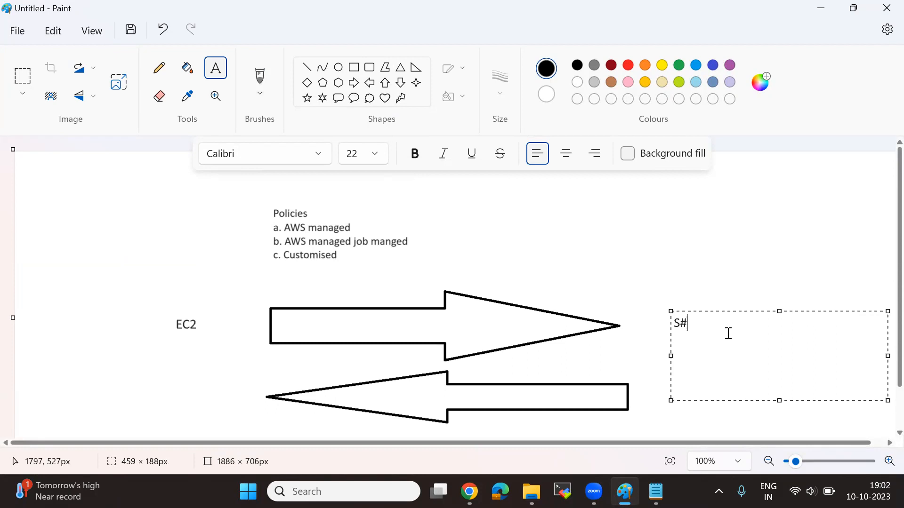
pyautogui.press('BackSpace')
pyautogui.write('3')
pyautogui.click(645, 261)
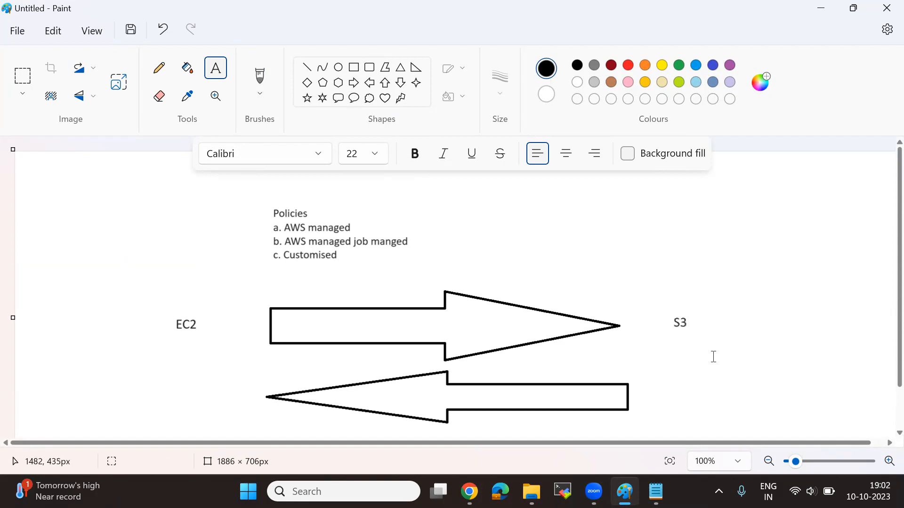
# Draw a rectangle about 1492 × 328 px enclosing the EC2 and S3 labels and both arrows.
pyautogui.click(354, 67)
pyautogui.moveTo(85, 253); pyautogui.dragTo(381, 353)
pyautogui.moveTo(490, 376)
pyautogui.mouseDown()
pyautogui.moveTo(796, 437)
pyautogui.moveTo(786, 430)
pyautogui.mouseUp()
pyautogui.moveTo(786, 253); pyautogui.dragTo(787, 278)
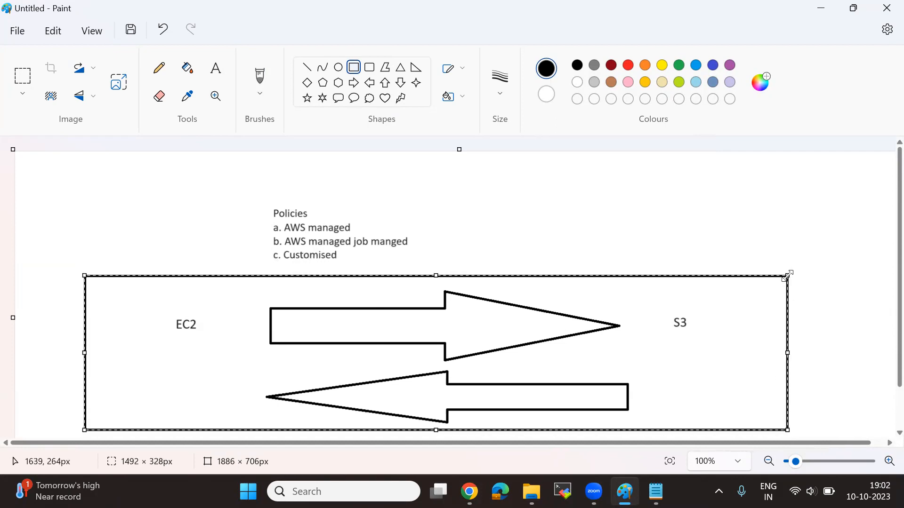
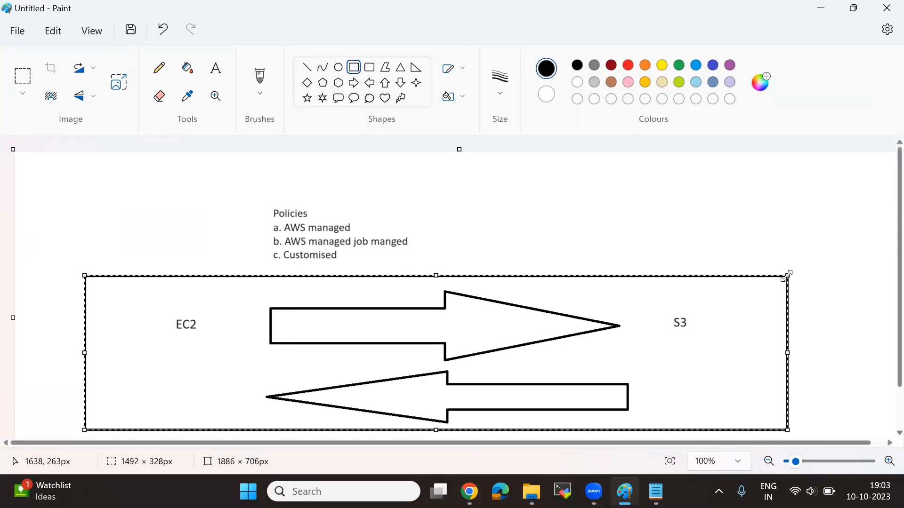
# Add a text box above the rectangle's upper-right corner with the word "Roles" in size 18.
pyautogui.click(819, 242)
pyautogui.click(215, 68)
pyautogui.moveTo(708, 208); pyautogui.dragTo(894, 282)
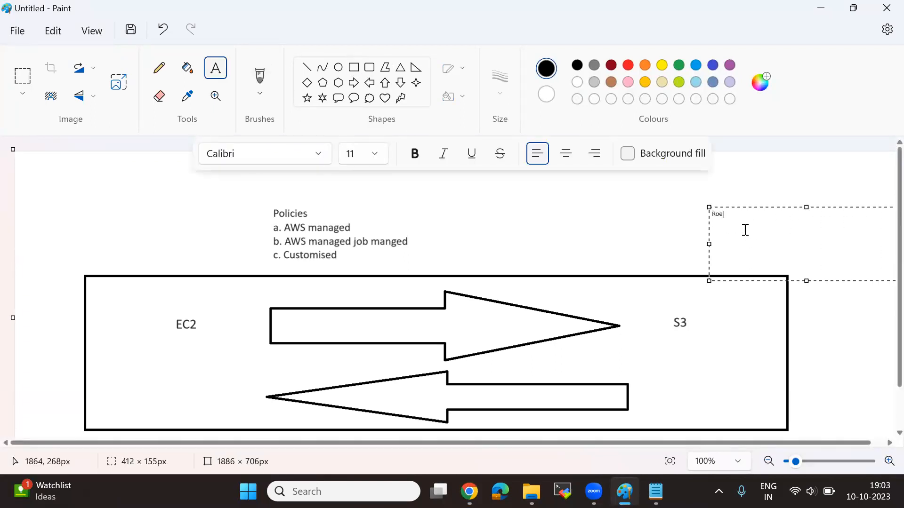
pyautogui.click(376, 154)
pyautogui.click(360, 366)
pyautogui.click(791, 225)
pyautogui.write('Roles')
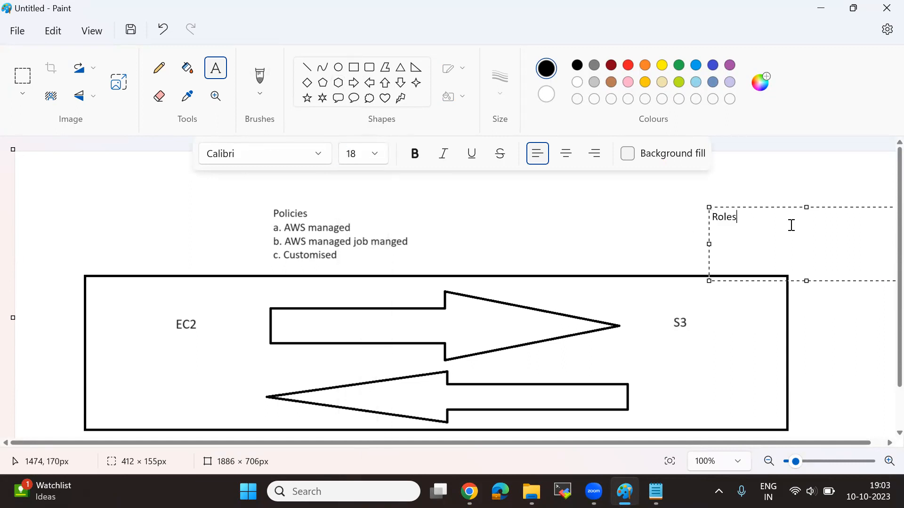
# Extend the Roles note to read "Roles - It uses polices" and finish the text box.
pyautogui.write(' - It uses')
pyautogui.write(' ploices')
pyautogui.press('BackSpace')
pyautogui.press('BackSpace')
pyautogui.press('BackSpace')
pyautogui.press('BackSpace')
pyautogui.press('BackSpace')
pyautogui.press('BackSpace')
pyautogui.write('ces')
pyautogui.press('BackSpace')
pyautogui.click(651, 254)
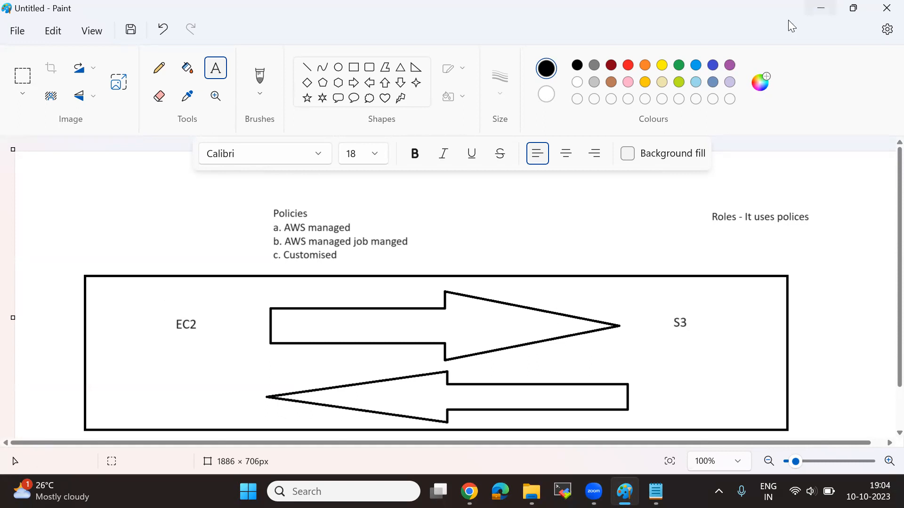
# Switch back to the AWS console, open the IAM roles list and start creating a role to examine the trusted entity types.
pyautogui.click(823, 9)
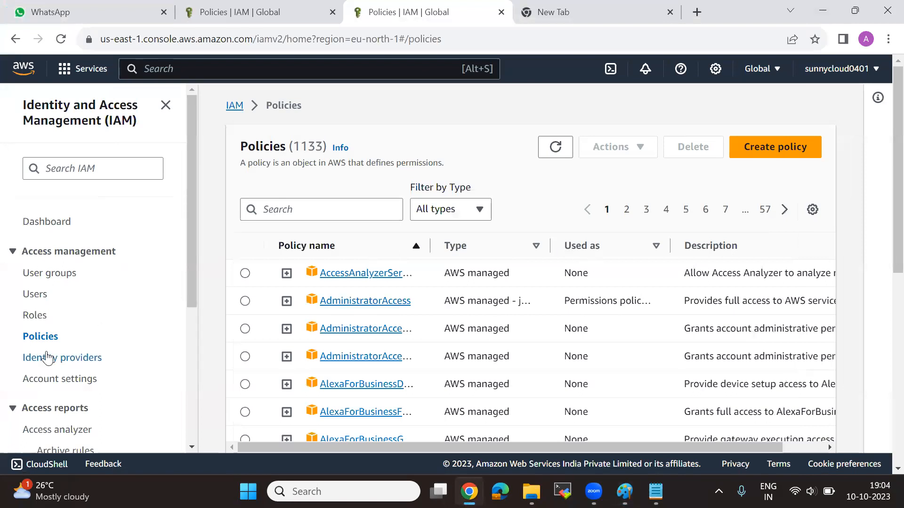
pyautogui.click(34, 315)
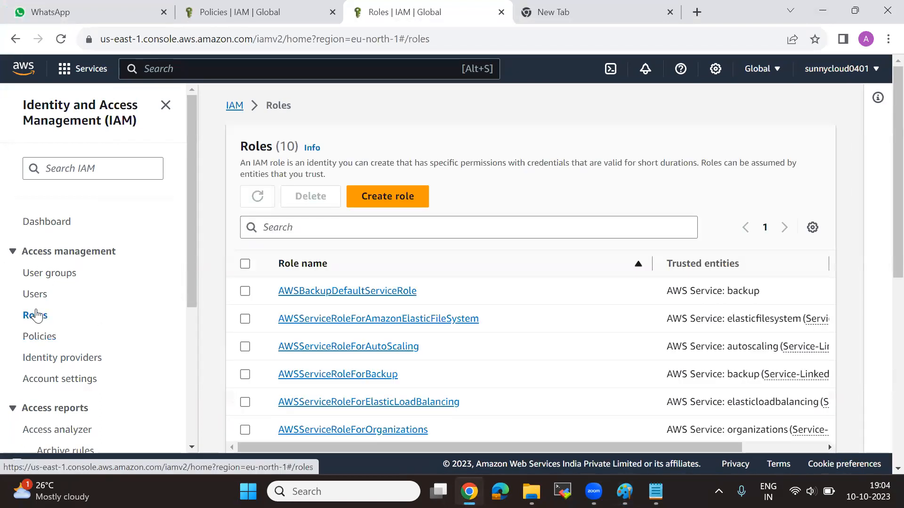
pyautogui.click(387, 206)
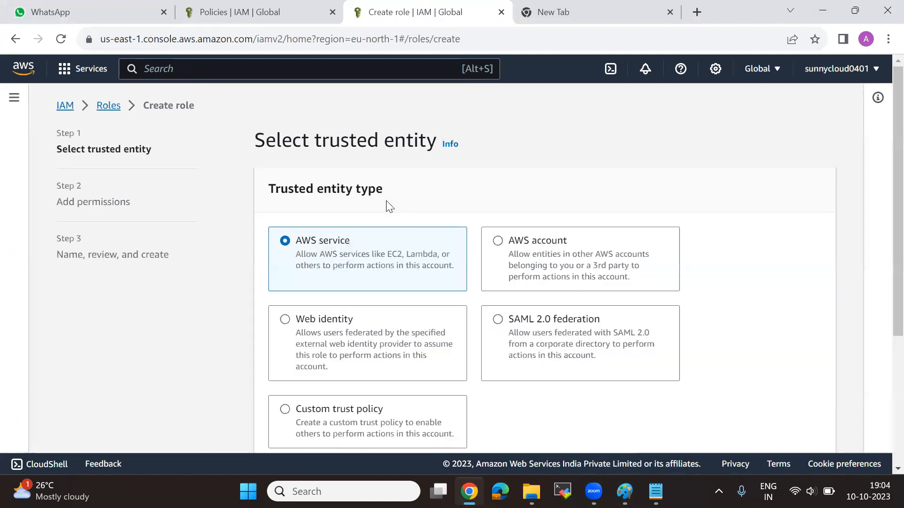
pyautogui.moveTo(254, 140); pyautogui.dragTo(436, 139)
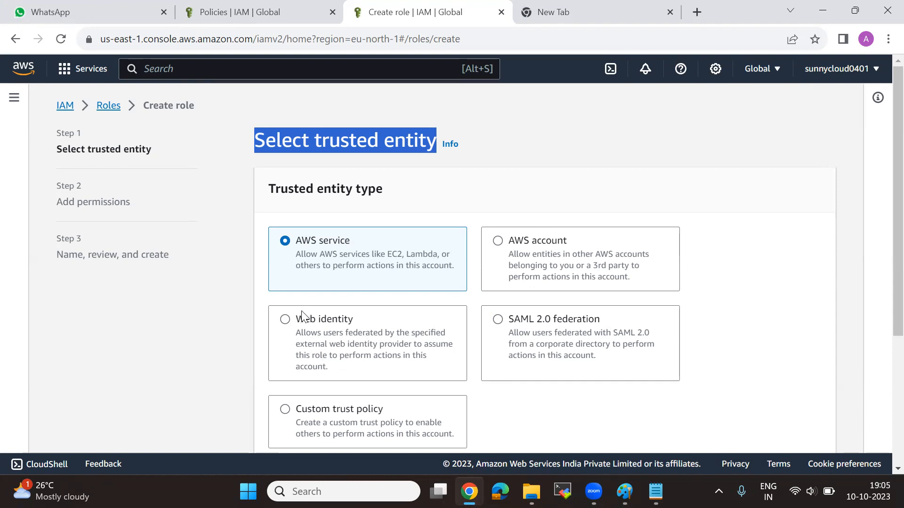
# Leave role creation for the IAM dashboard, point out Identity providers, and reopen the roles list.
pyautogui.click(62, 105)
pyautogui.click(587, 334)
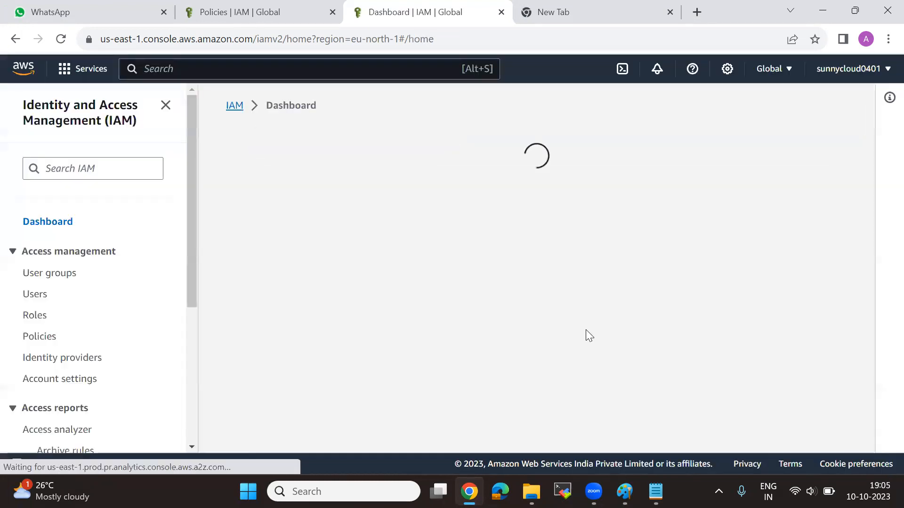
pyautogui.moveTo(136, 359); pyautogui.dragTo(16, 359)
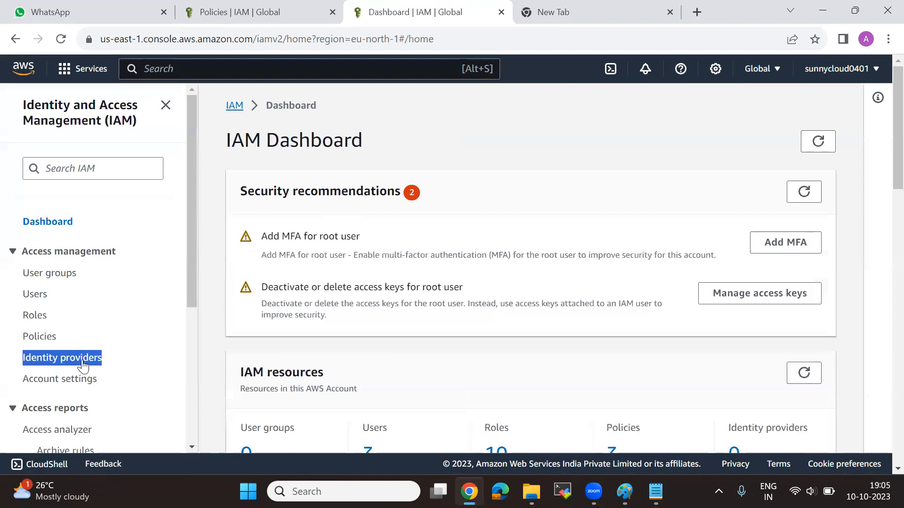
pyautogui.click(36, 316)
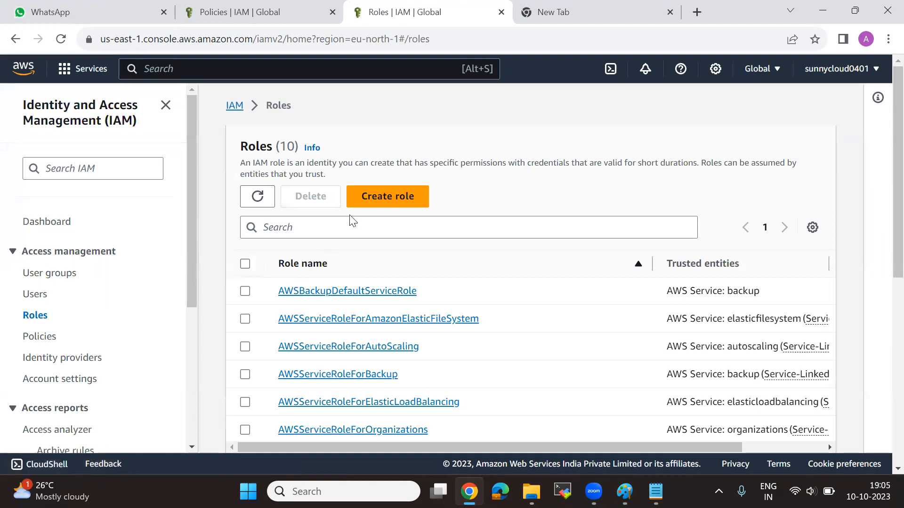
# Start a new role for an AWS service with the EC2 service and EC2 use case, and continue to the permissions.
pyautogui.click(393, 203)
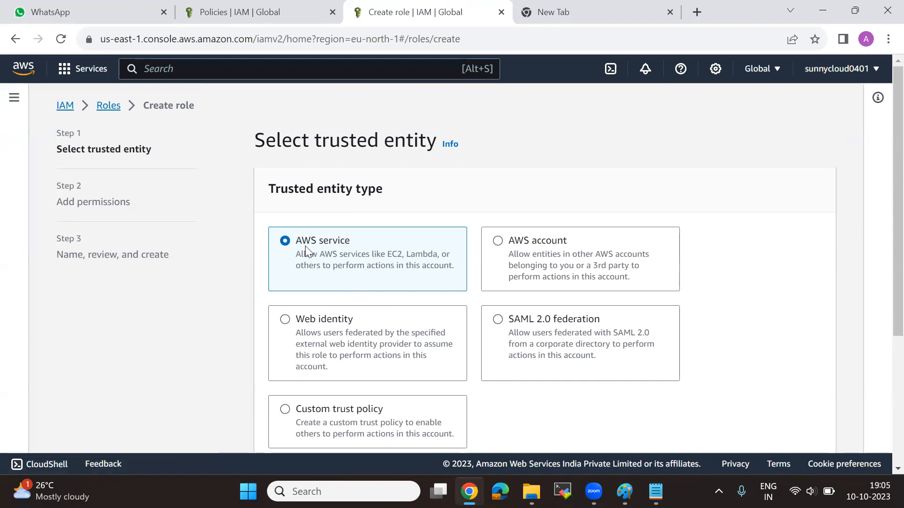
pyautogui.scroll(-4, 404, 264)
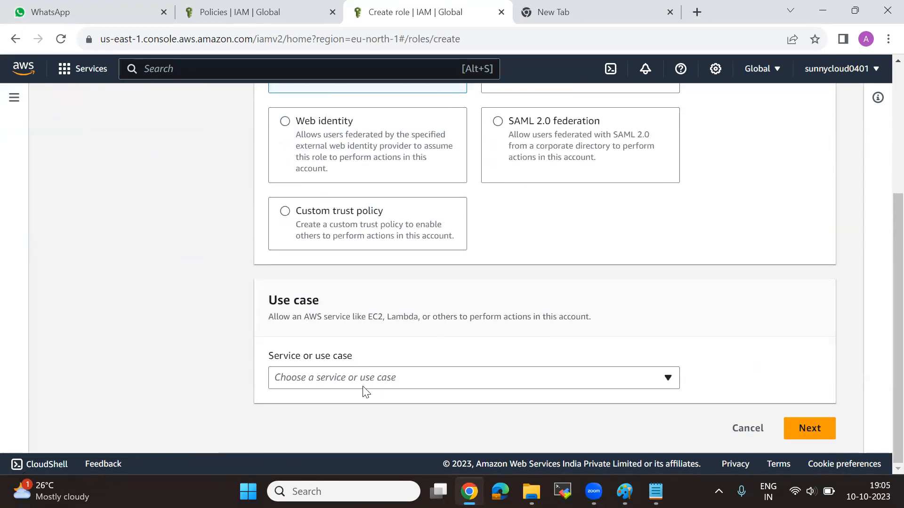
pyautogui.click(411, 389)
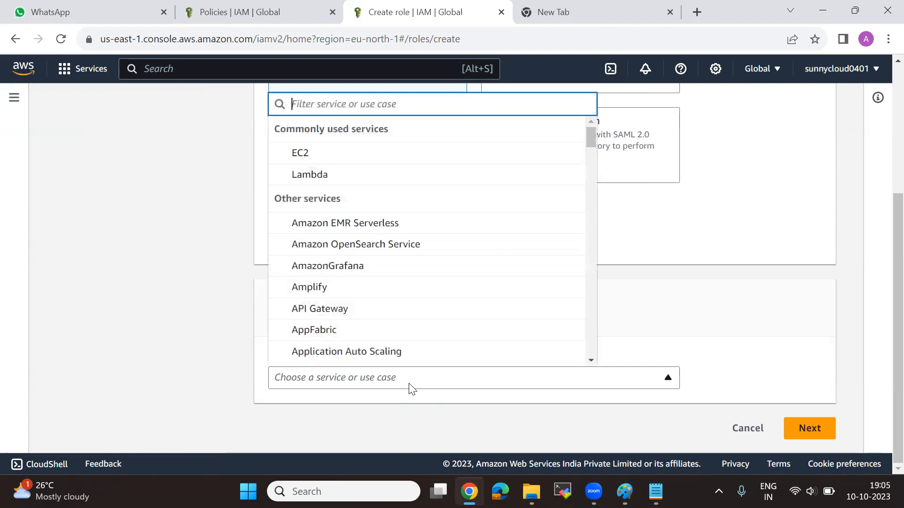
pyautogui.click(364, 153)
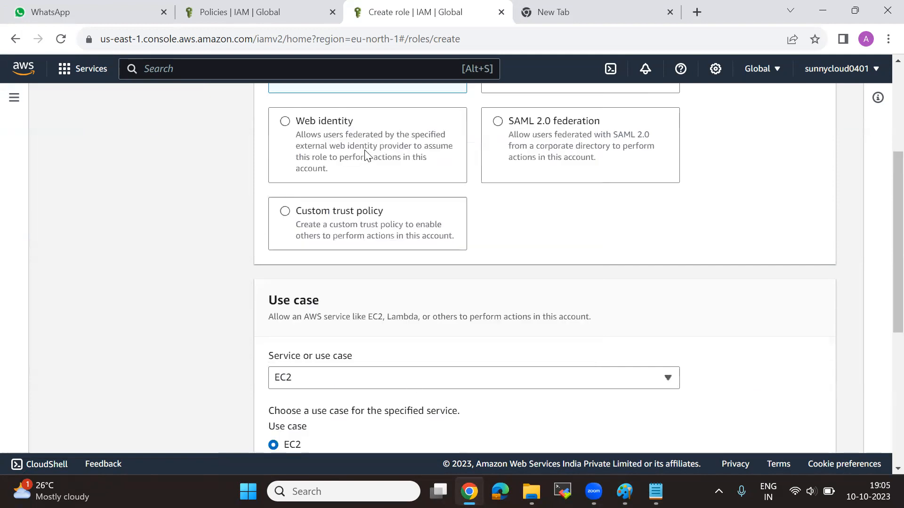
pyautogui.scroll(-1, 508, 358)
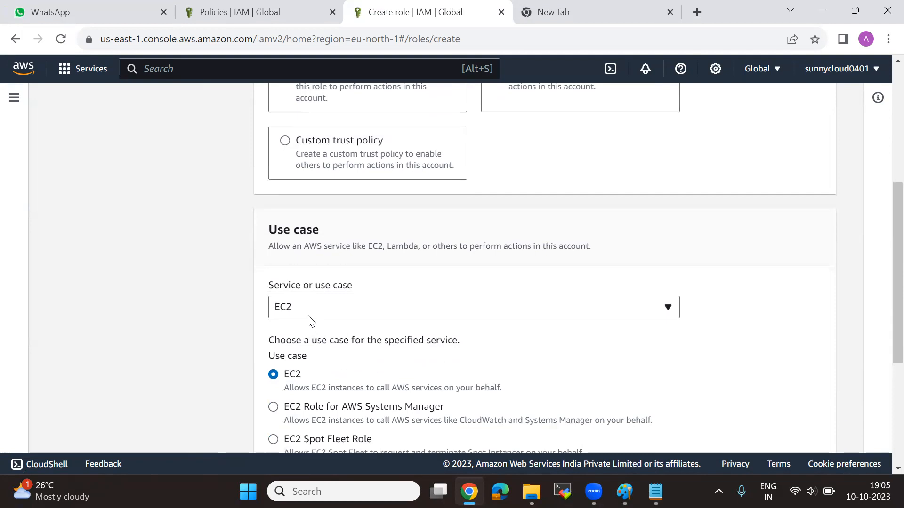
pyautogui.scroll(-4, 314, 214)
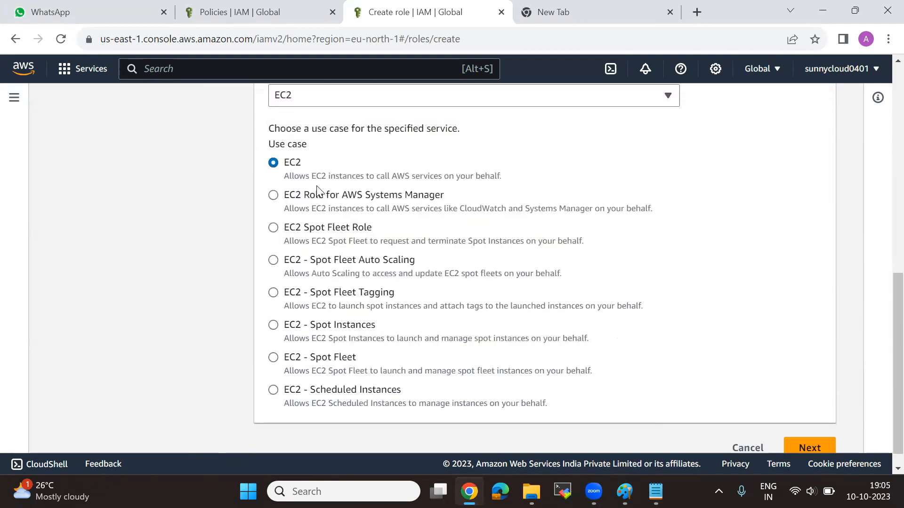
pyautogui.scroll(4, 362, 292)
pyautogui.click(364, 316)
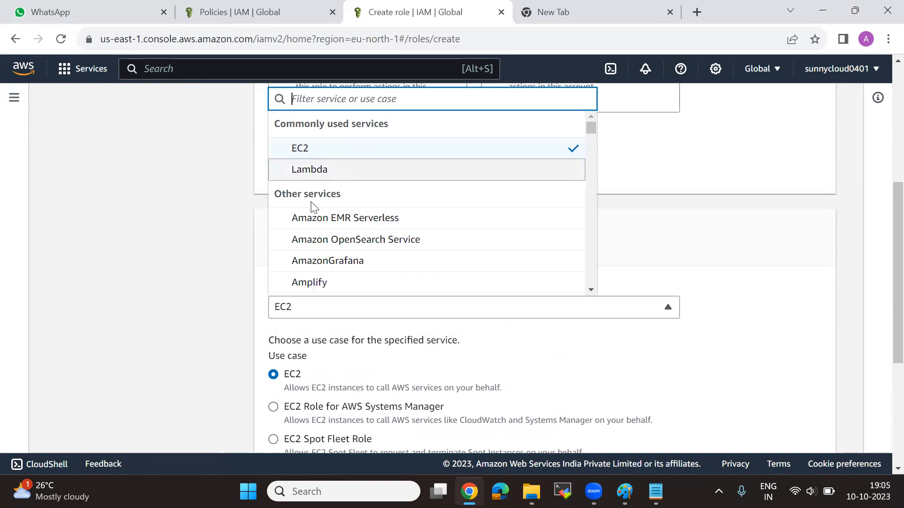
pyautogui.click(183, 266)
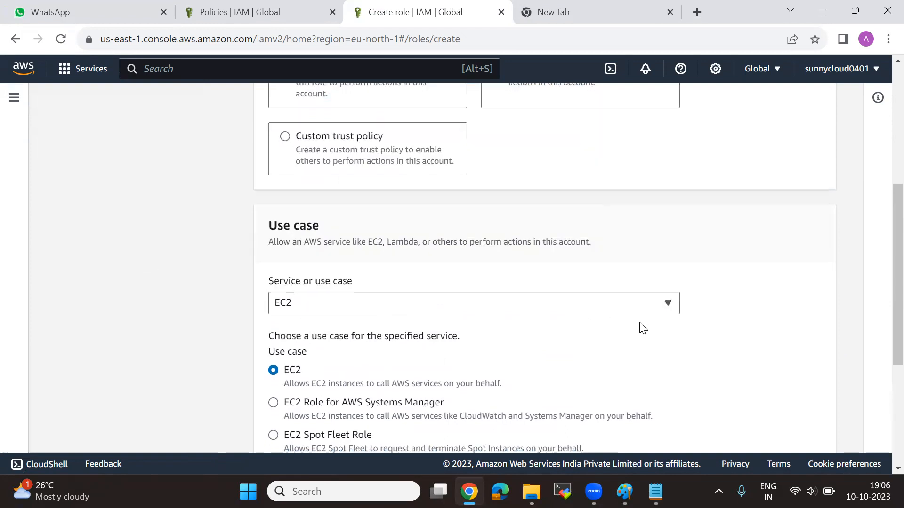
pyautogui.scroll(-5, 642, 327)
pyautogui.click(812, 434)
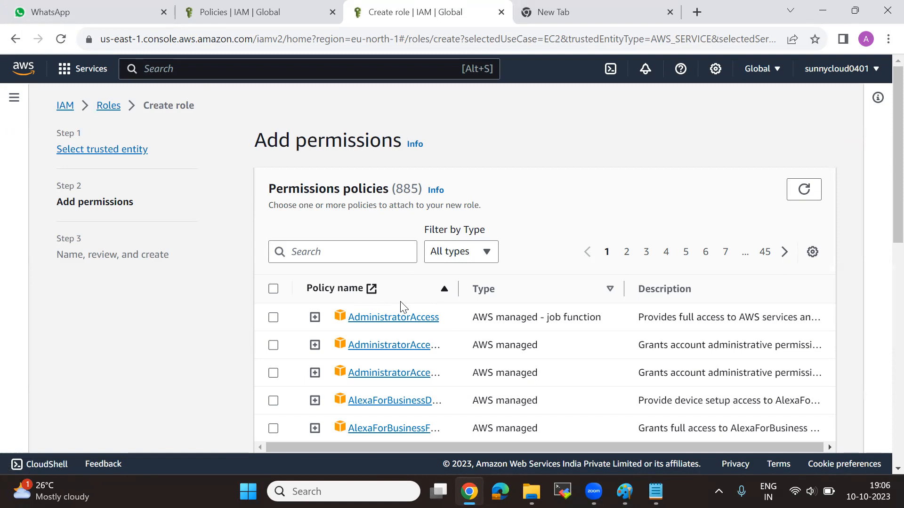
# Filter the permissions policies by "my", select my-first-policy for the role and continue to the naming and review stage.
pyautogui.click(301, 252)
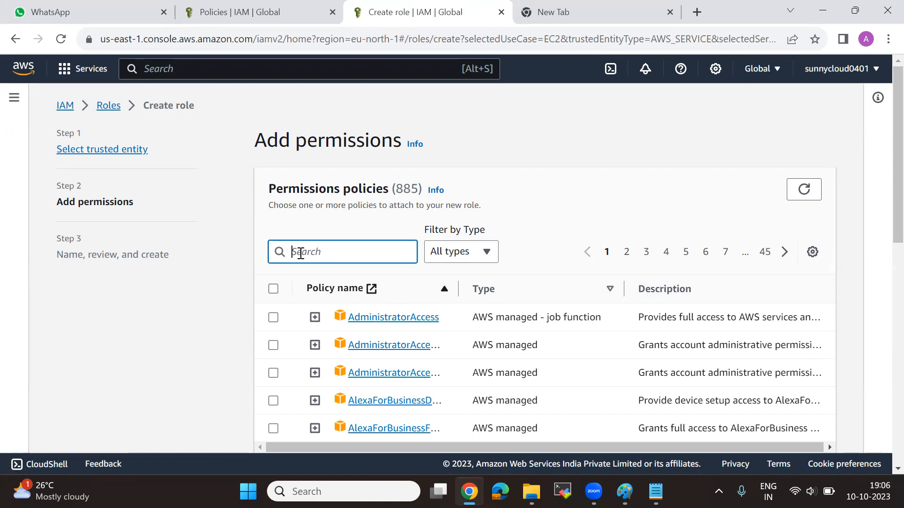
pyautogui.write('myfi')
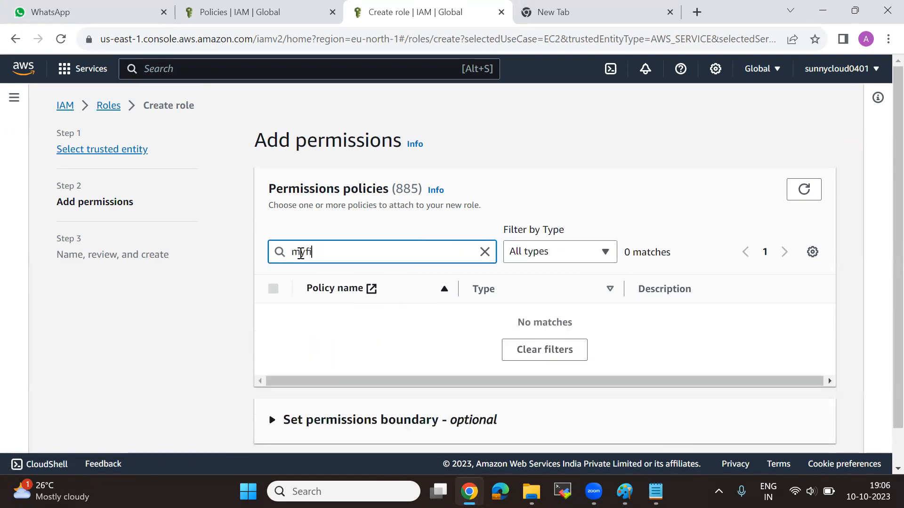
pyautogui.press('BackSpace')
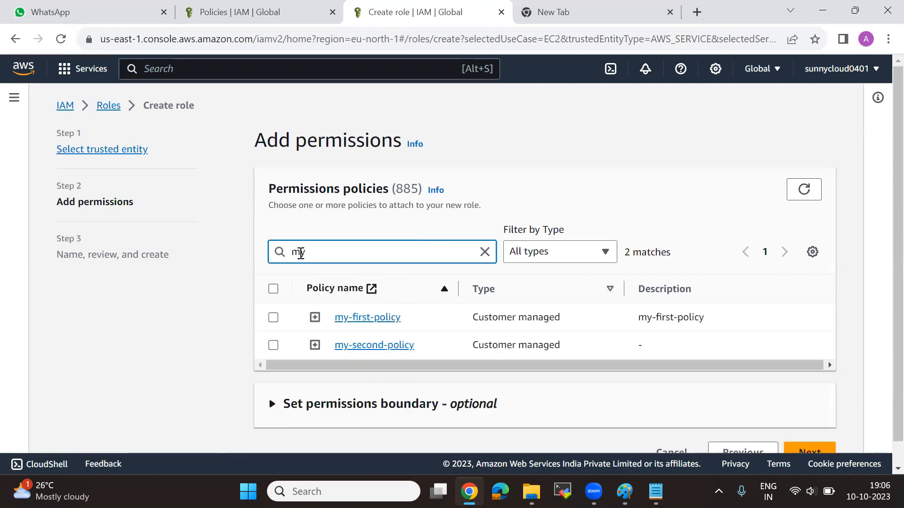
pyautogui.click(273, 319)
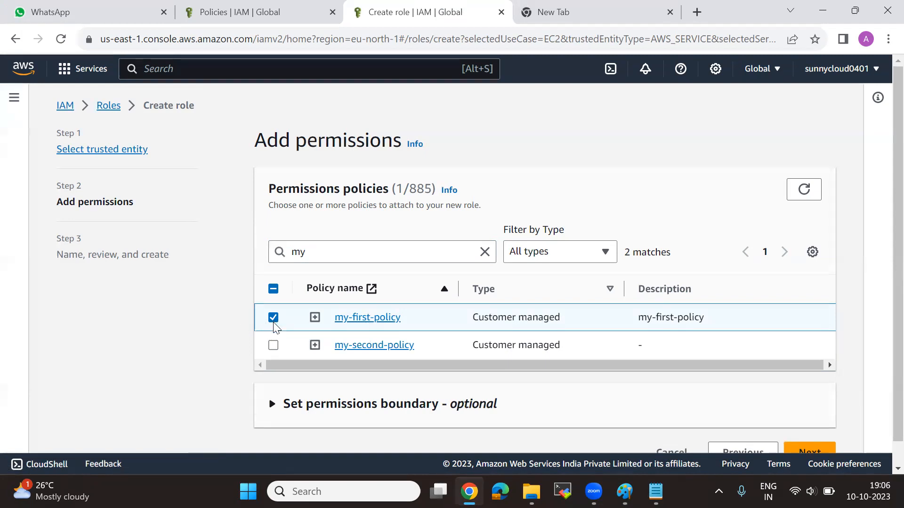
pyautogui.scroll(-1, 811, 414)
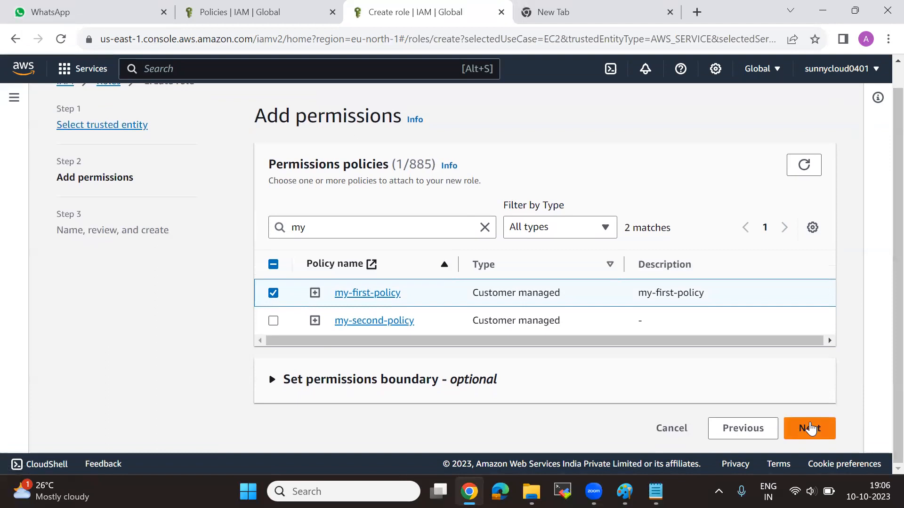
pyautogui.click(809, 428)
# Name the role my-first-role and highlight parts of its prefilled description, including "AWS services".
pyautogui.click(356, 237)
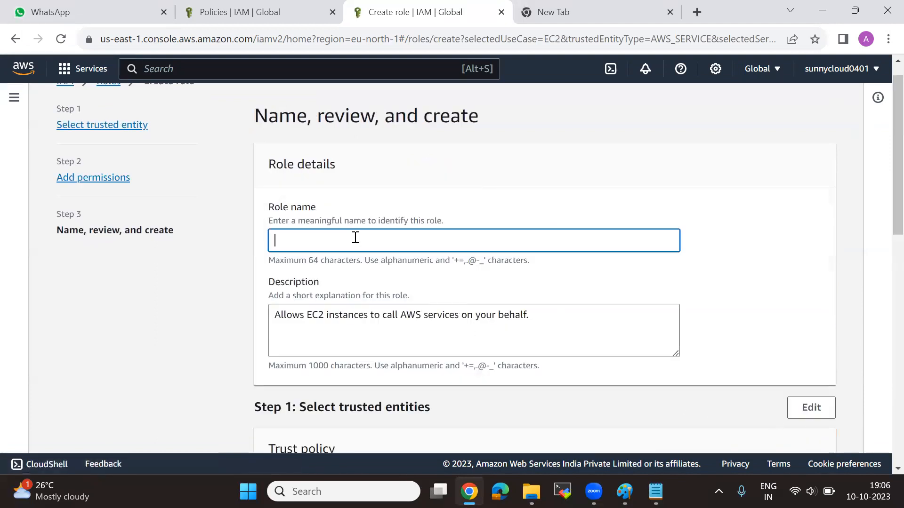
pyautogui.write('my-first-role')
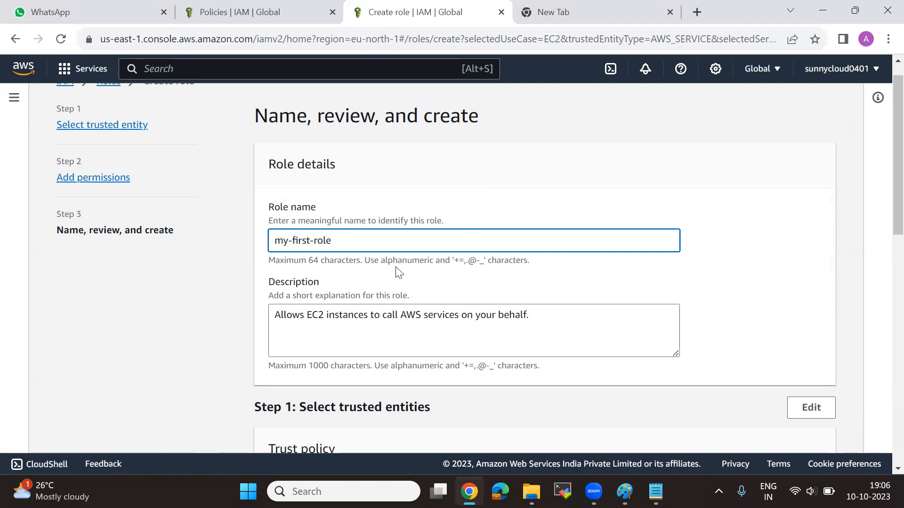
pyautogui.scroll(-1, 333, 262)
pyautogui.click(277, 245)
pyautogui.moveTo(275, 246); pyautogui.dragTo(382, 246)
pyautogui.doubleClick(447, 246)
pyautogui.click(525, 249)
pyautogui.click(267, 247)
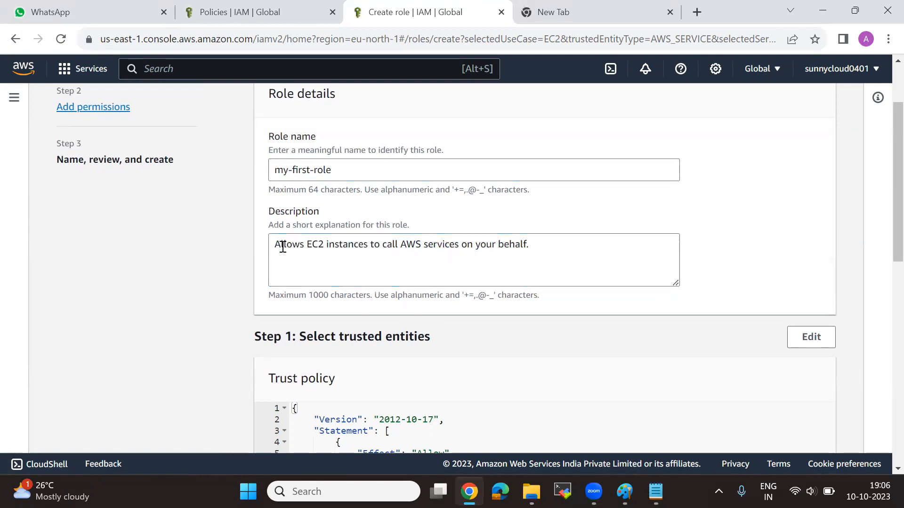
pyautogui.moveTo(358, 247); pyautogui.dragTo(458, 246)
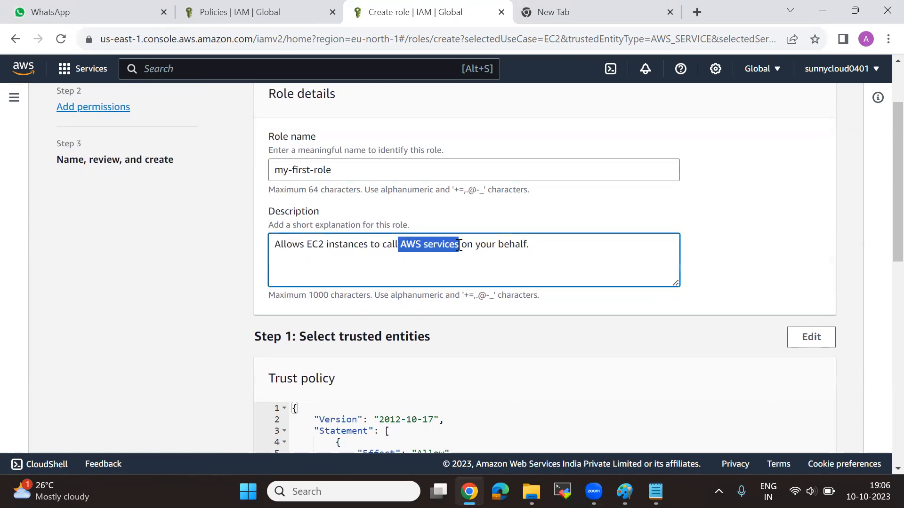
# Review the role's trust policy, permissions summary and optional tags, and create the role.
pyautogui.scroll(-3, 508, 291)
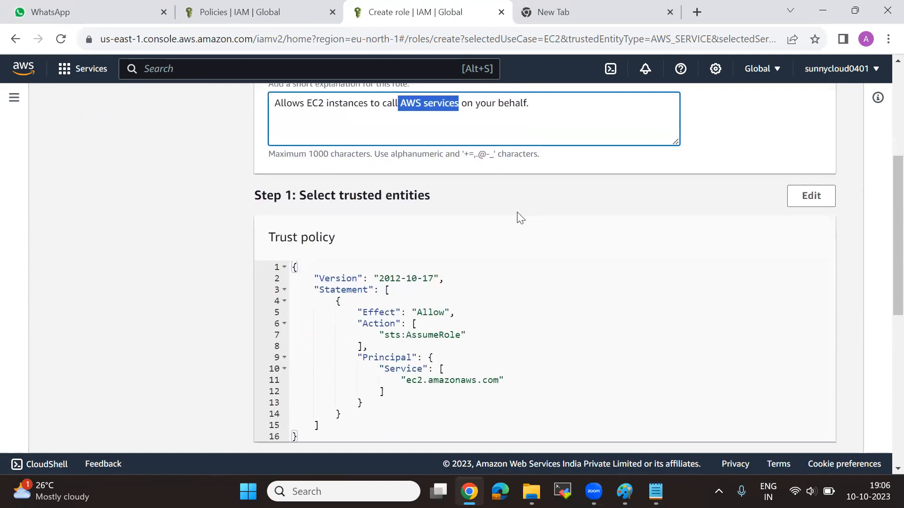
pyautogui.scroll(-1, 863, 309)
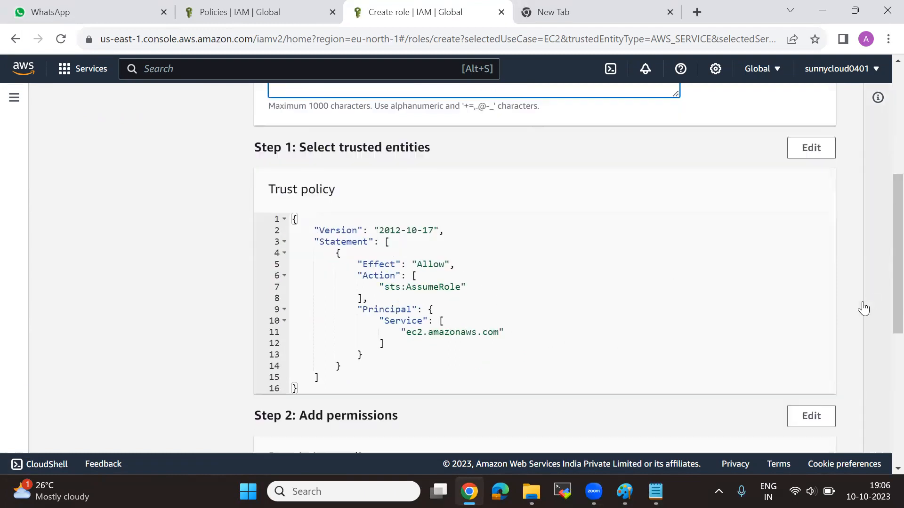
pyautogui.scroll(-3, 848, 325)
pyautogui.scroll(-4, 746, 384)
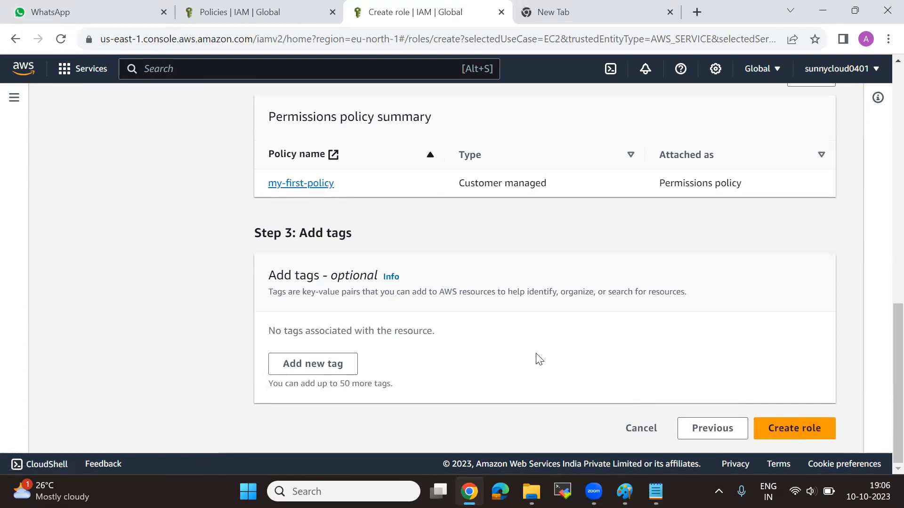
pyautogui.scroll(5, 589, 359)
pyautogui.scroll(-5, 589, 359)
pyautogui.click(791, 440)
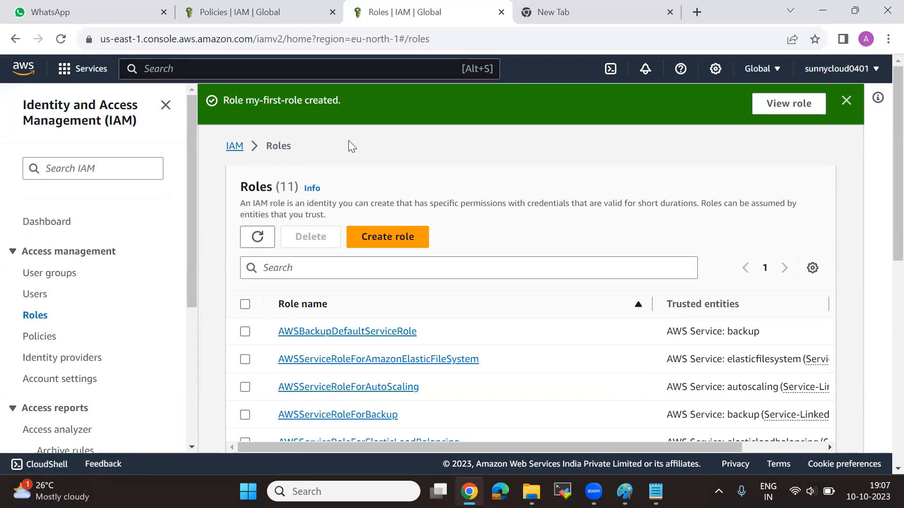
# View the details of the newly created role and highlight its name in the page heading.
pyautogui.click(789, 104)
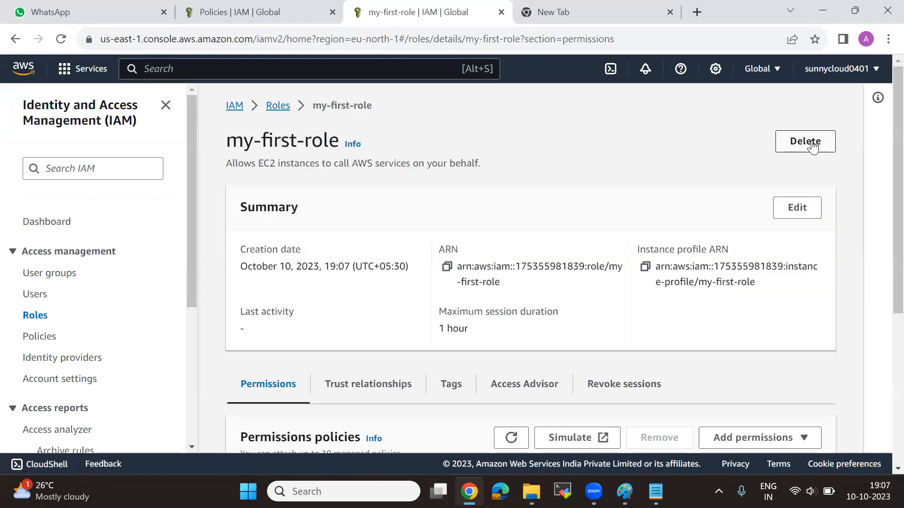
pyautogui.scroll(-3, 474, 326)
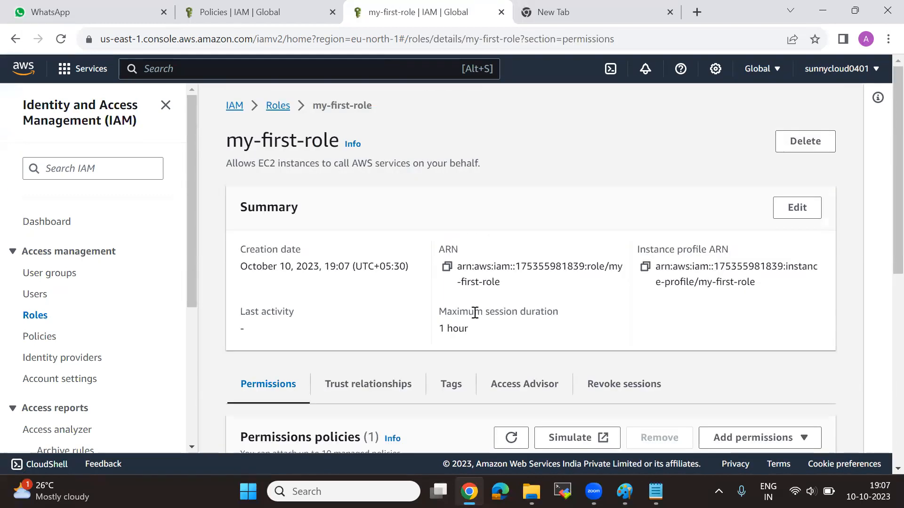
pyautogui.moveTo(225, 143); pyautogui.dragTo(342, 143)
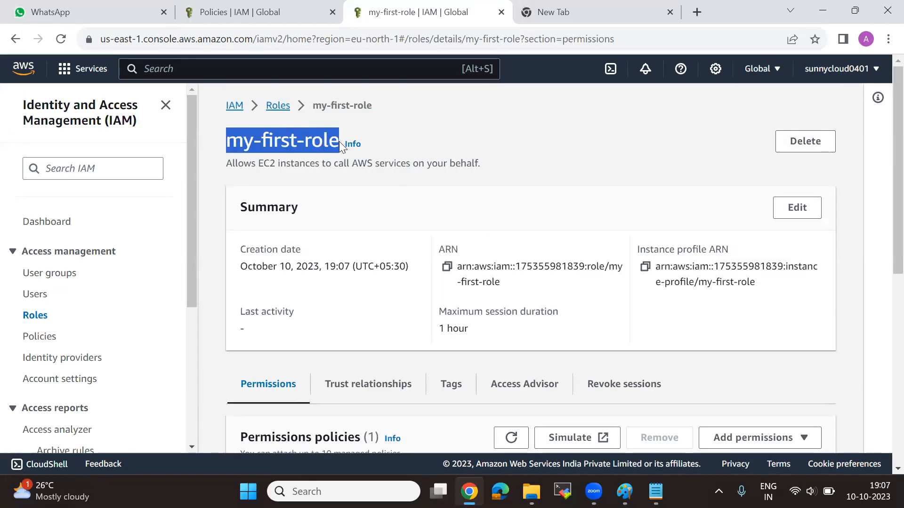
pyautogui.click(674, 143)
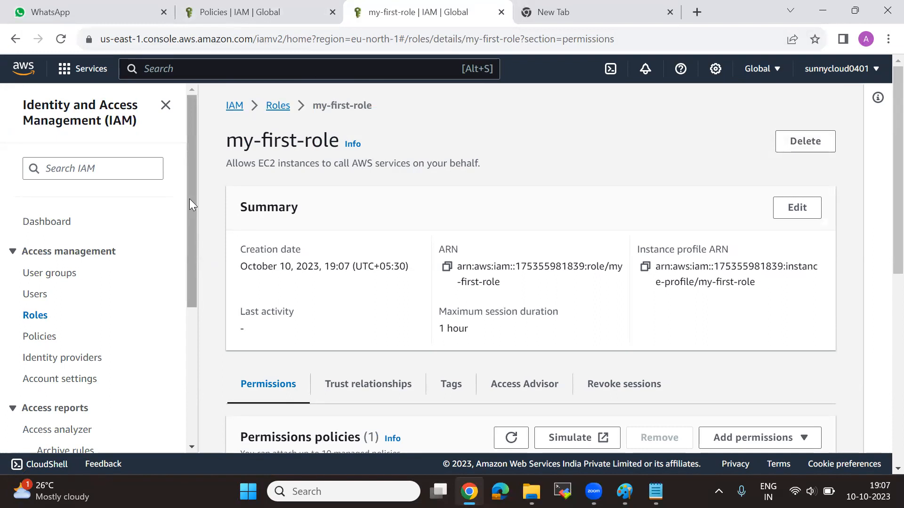
# Switch to the EC2 service, open its instances list and remove the "Instance state = running" filter.
pyautogui.click(68, 70)
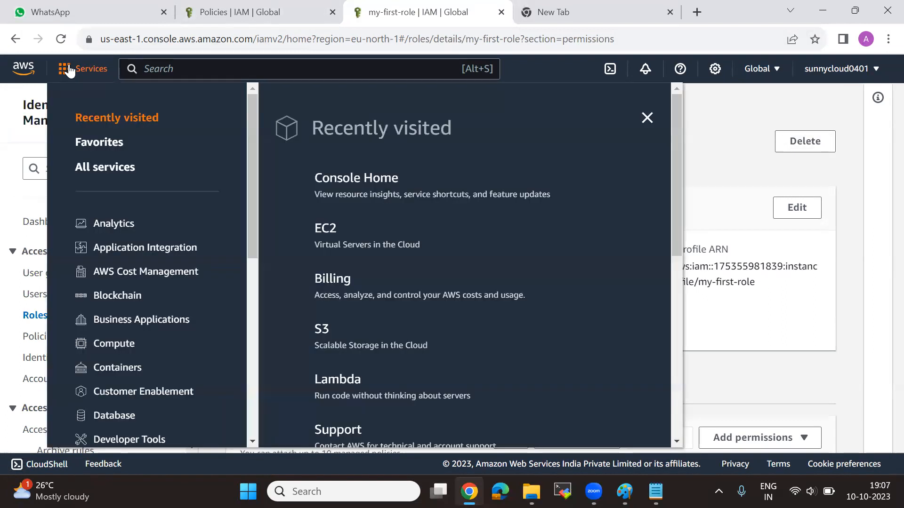
pyautogui.click(331, 235)
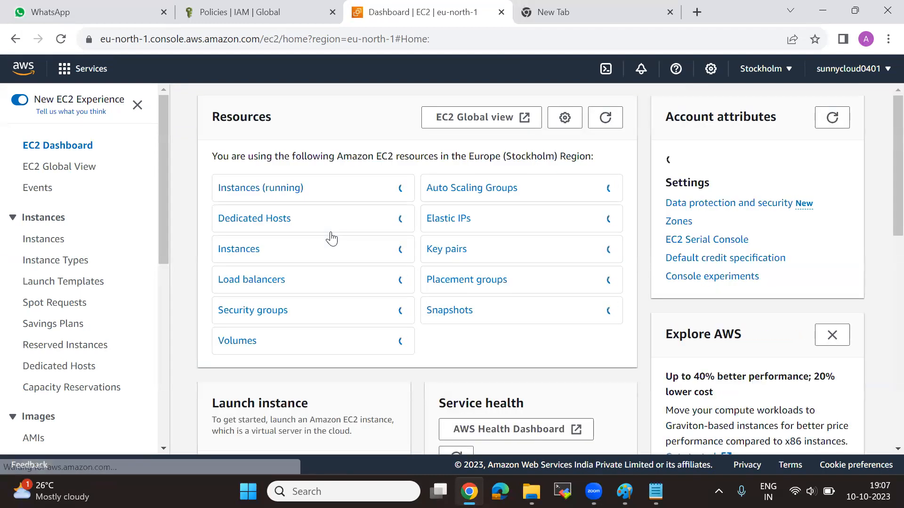
pyautogui.click(253, 189)
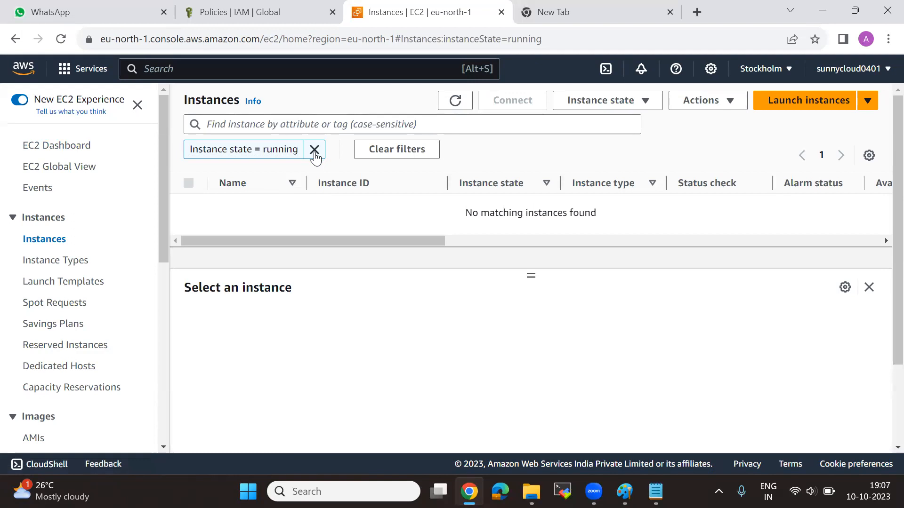
pyautogui.click(314, 149)
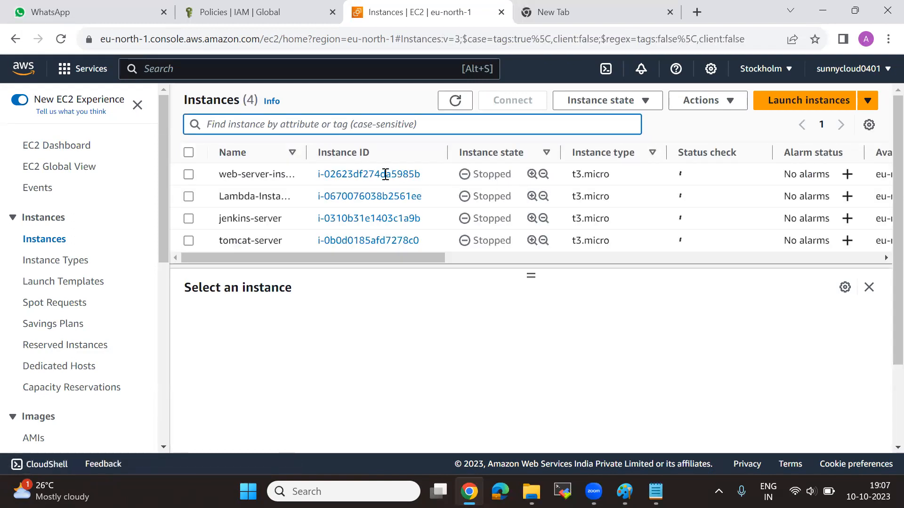
# Start the stopped web-server-instance and refresh the instances list.
pyautogui.click(189, 175)
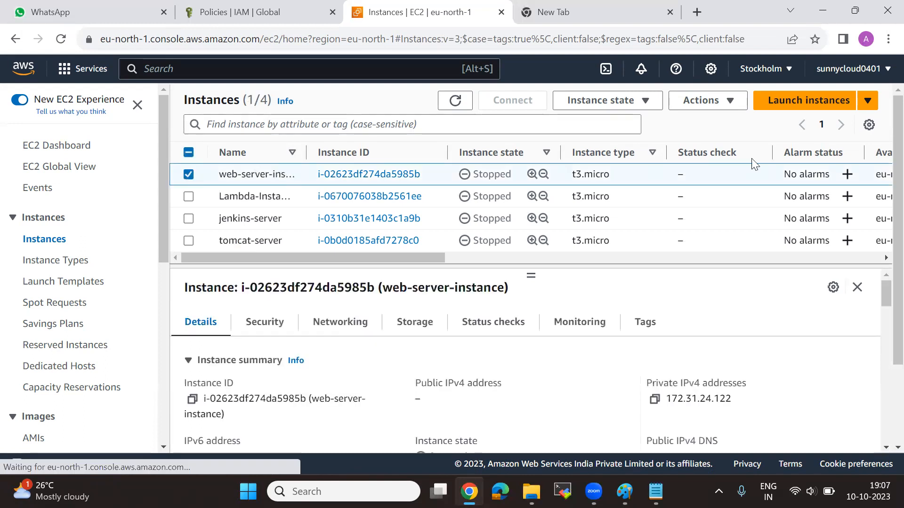
pyautogui.click(717, 108)
pyautogui.click(658, 111)
pyautogui.click(643, 101)
pyautogui.click(591, 143)
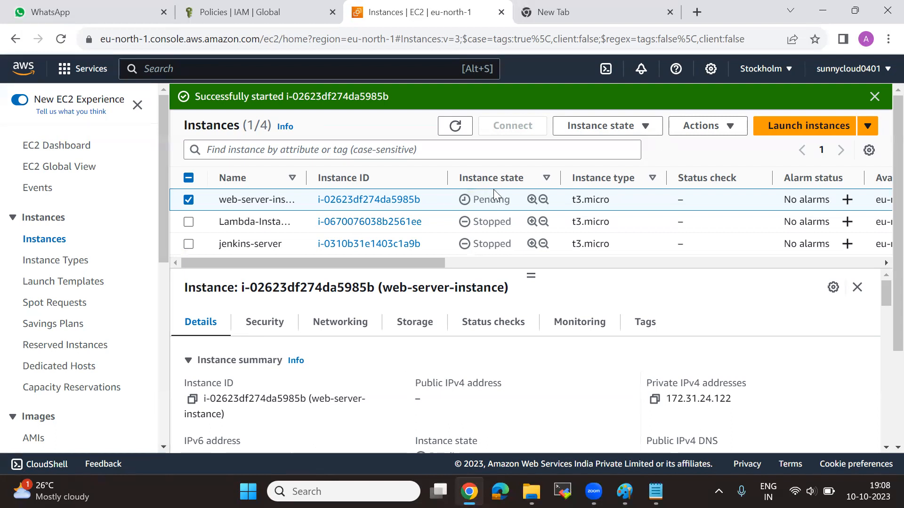
pyautogui.click(455, 126)
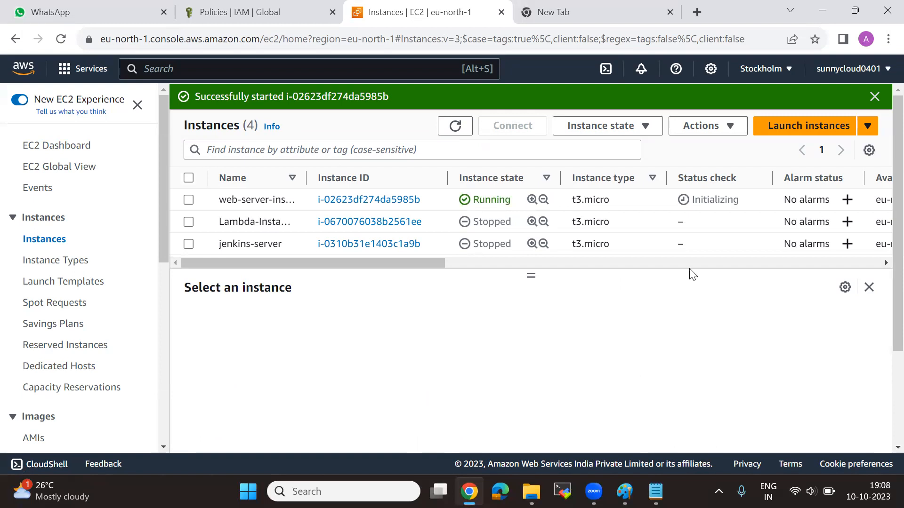
# Open the IAM role settings of the running web-server-instance, choose my-first-role, and return to the instances list without updating.
pyautogui.click(188, 201)
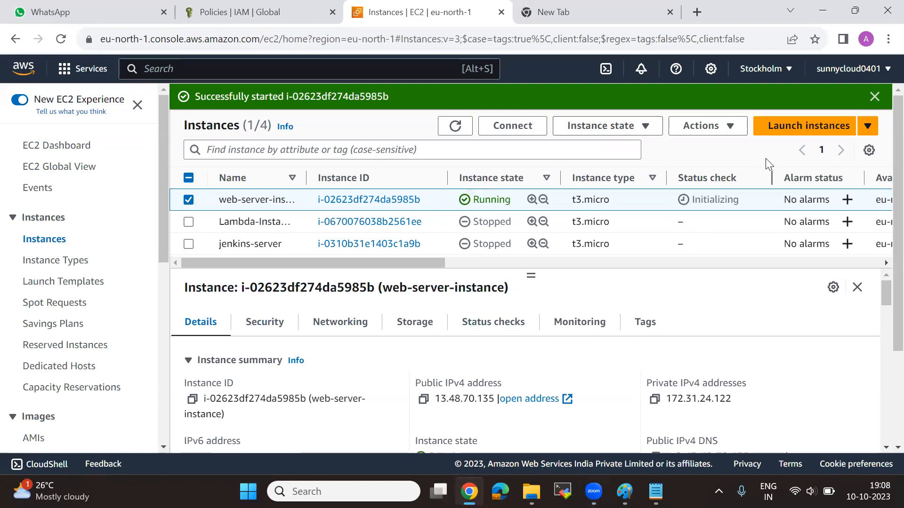
pyautogui.click(736, 134)
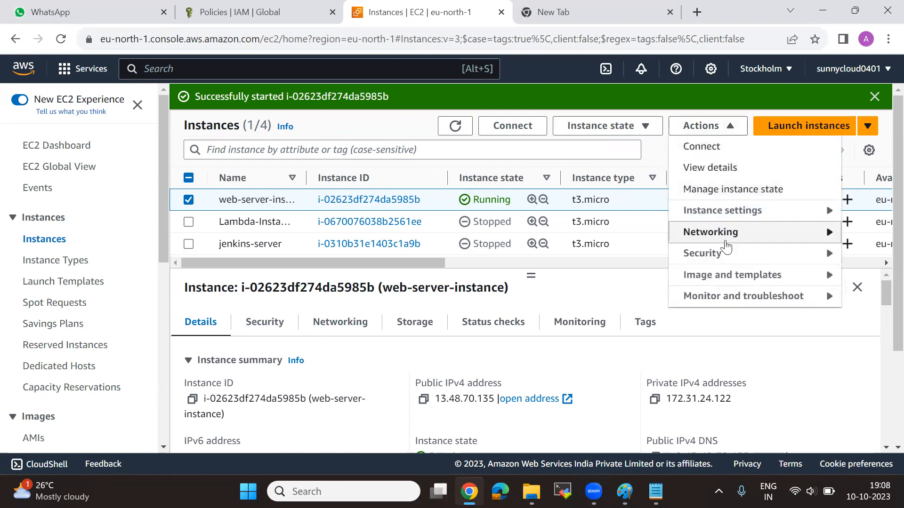
pyautogui.moveTo(725, 262)
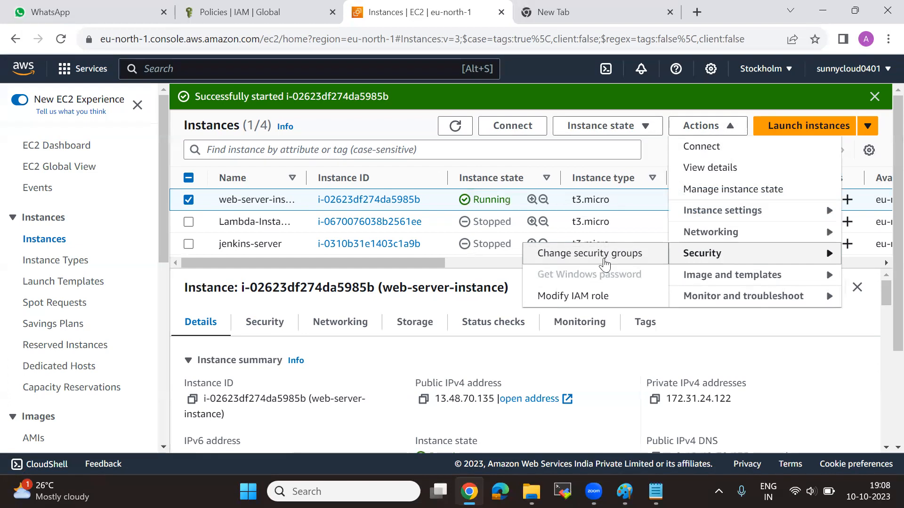
pyautogui.click(625, 296)
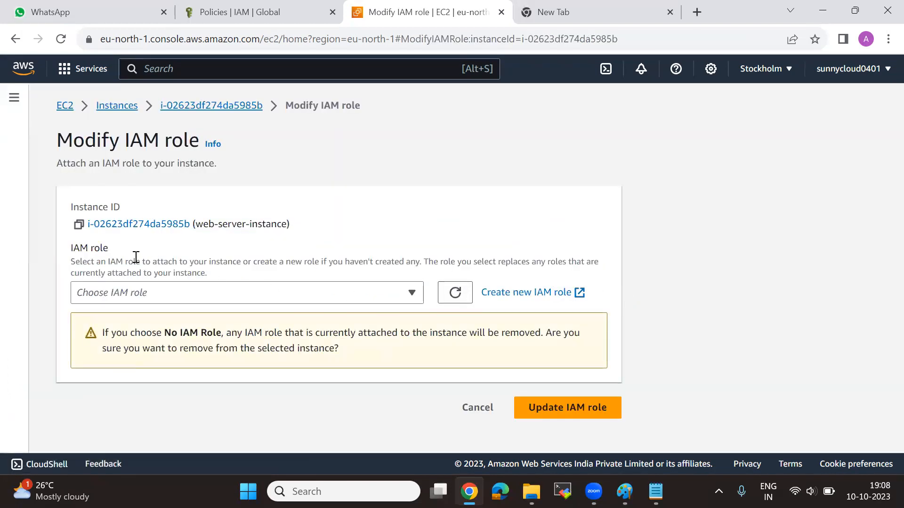
pyautogui.moveTo(118, 252); pyautogui.dragTo(65, 247)
pyautogui.click(254, 272)
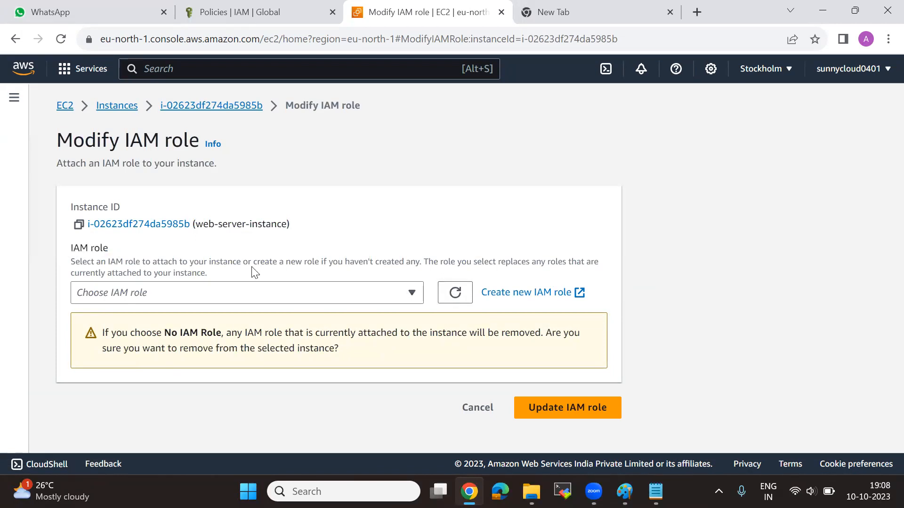
pyautogui.click(381, 300)
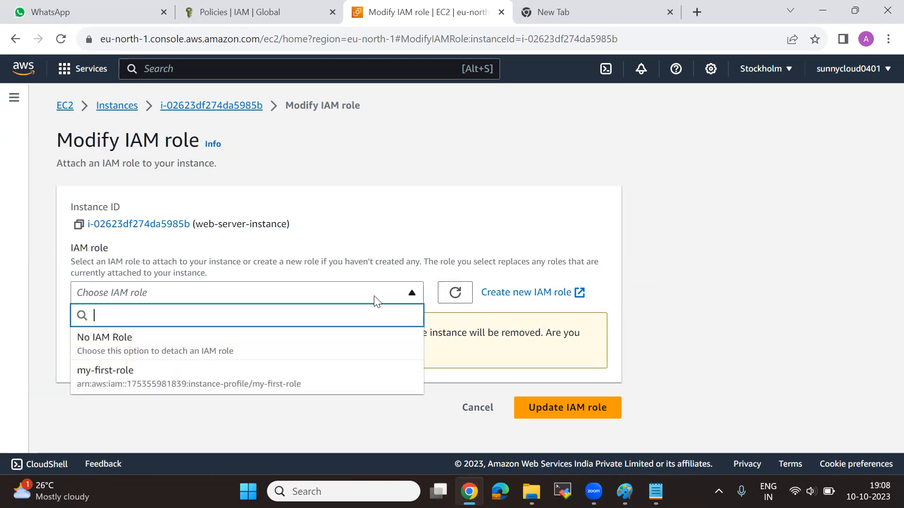
pyautogui.click(176, 377)
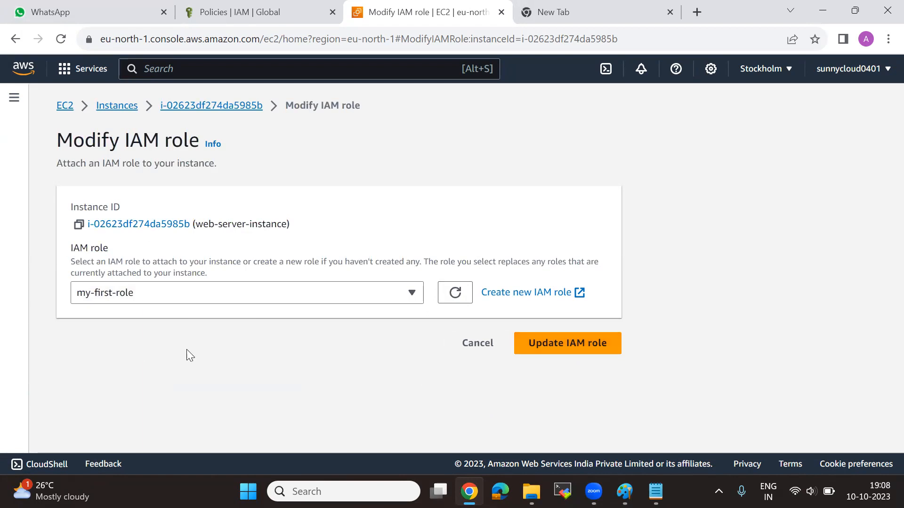
pyautogui.click(220, 105)
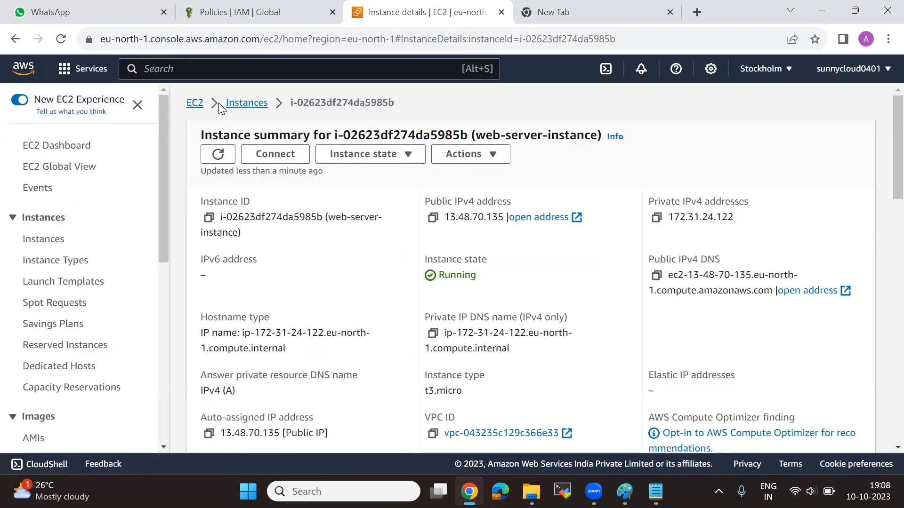
pyautogui.click(250, 105)
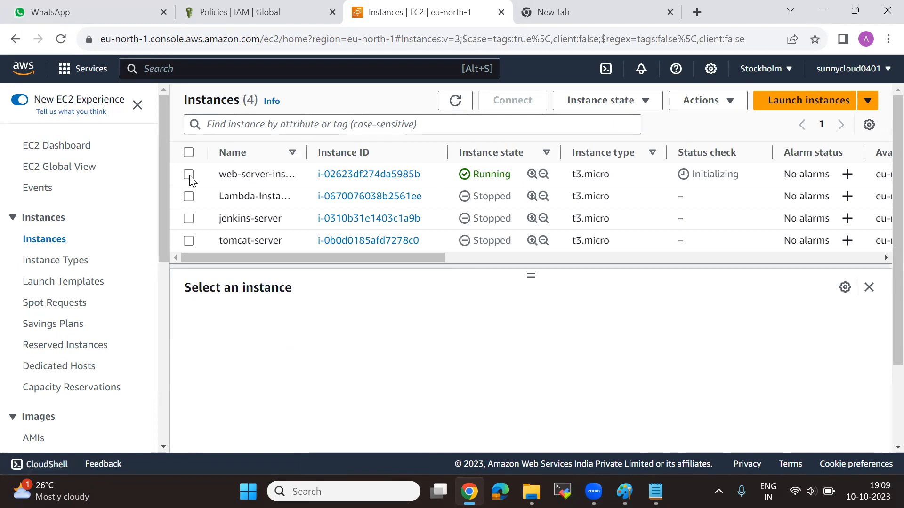
# Stop the running web-server-instance and confirm the stop.
pyautogui.click(189, 176)
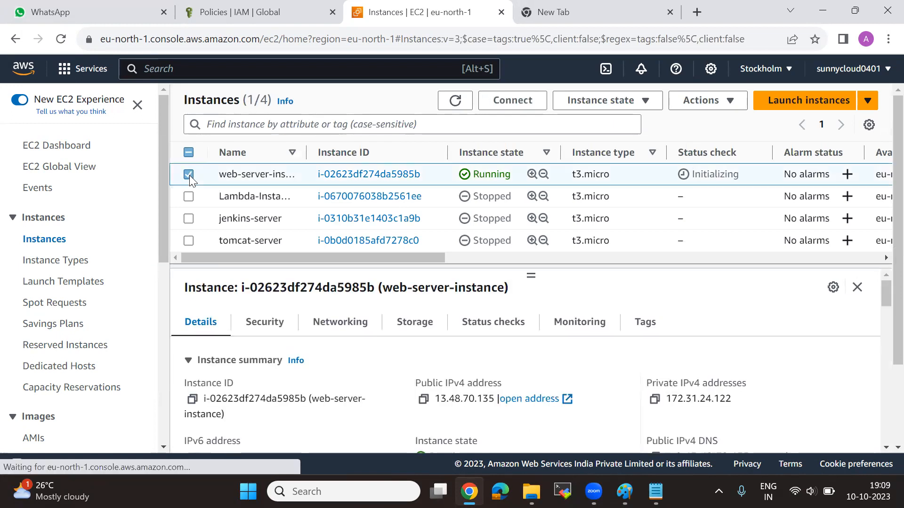
pyautogui.click(705, 100)
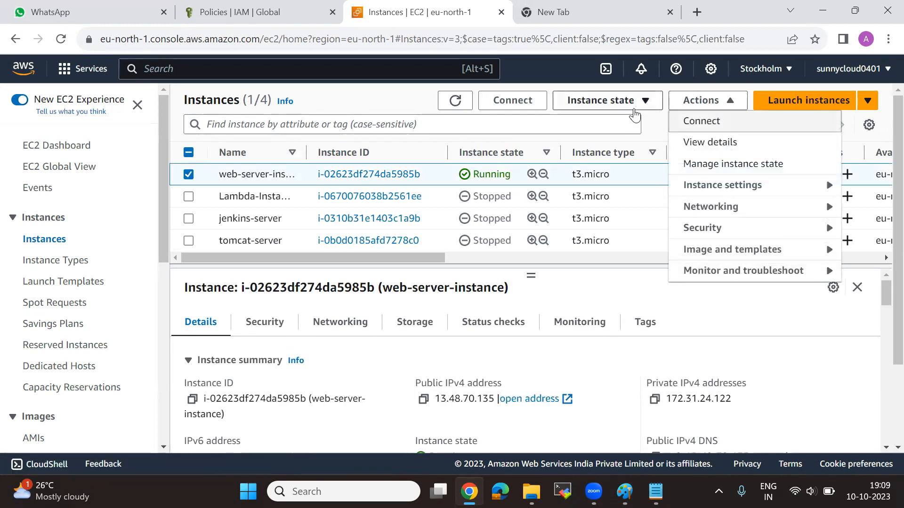
pyautogui.click(633, 109)
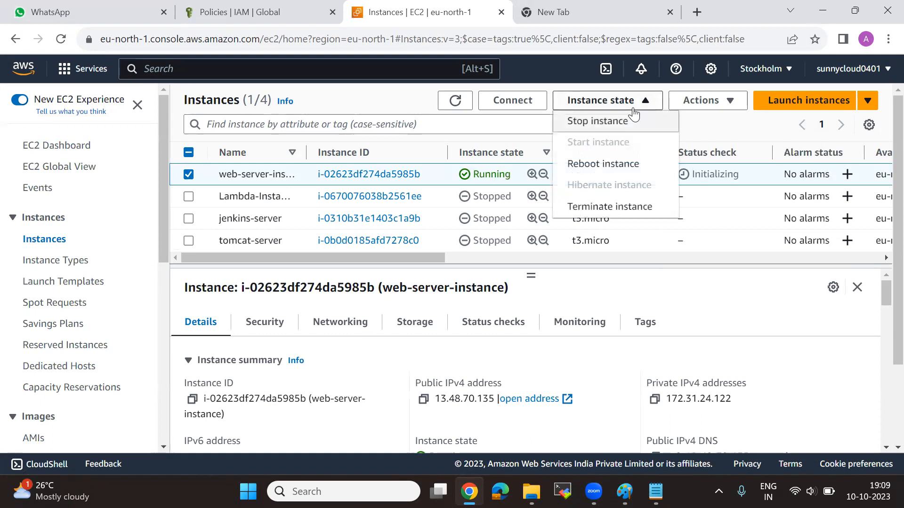
pyautogui.click(585, 121)
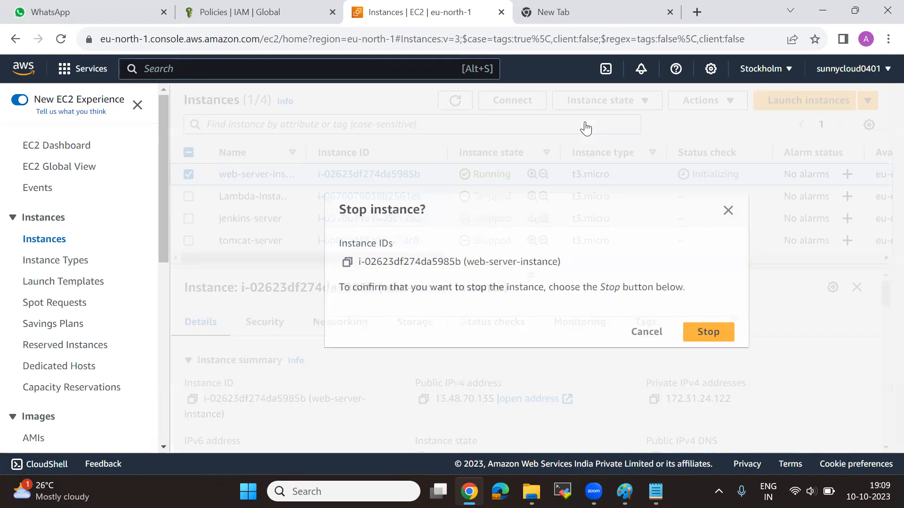
pyautogui.click(709, 331)
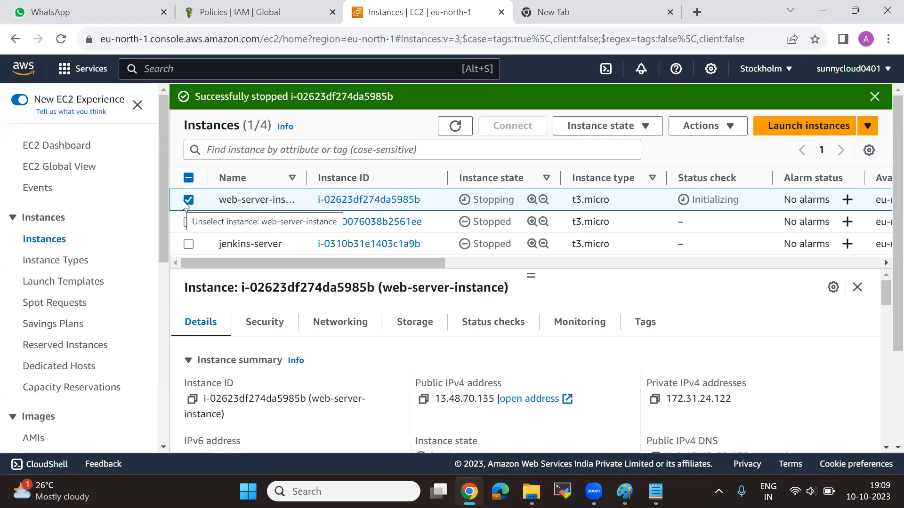
# Open the IAM role settings of web-server-instance once it has stopped, view the selectable roles, and return to the instances list.
pyautogui.click(716, 127)
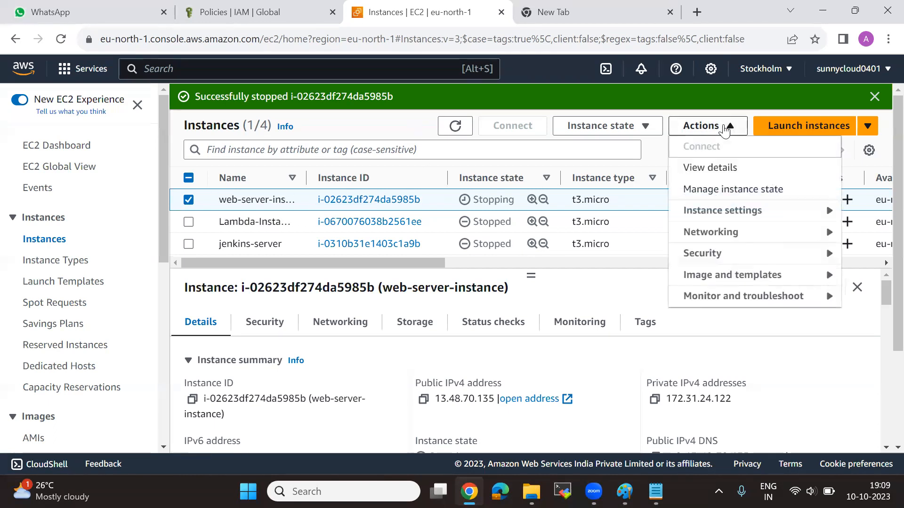
pyautogui.click(716, 258)
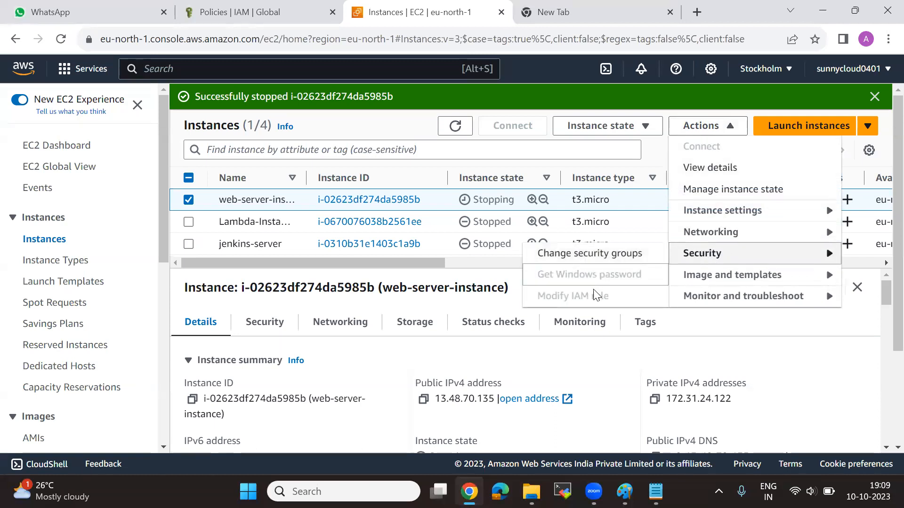
pyautogui.click(461, 282)
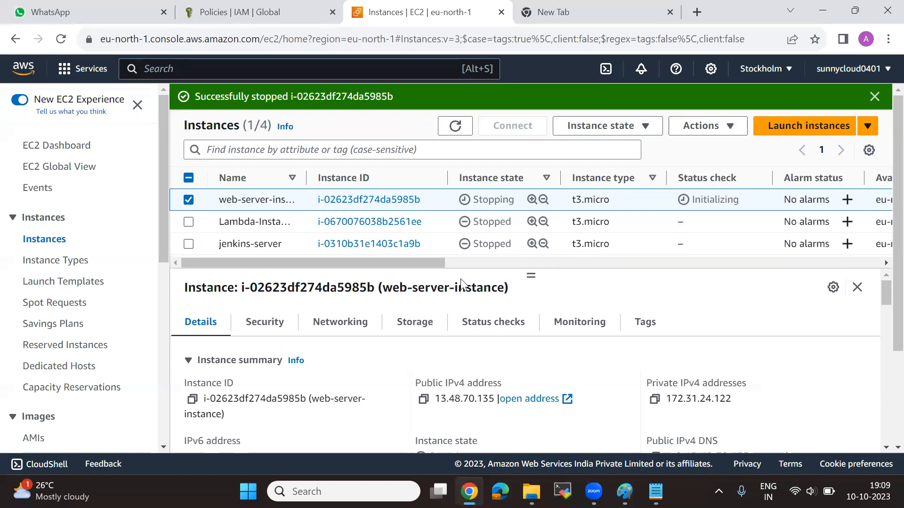
pyautogui.click(743, 128)
pyautogui.click(729, 254)
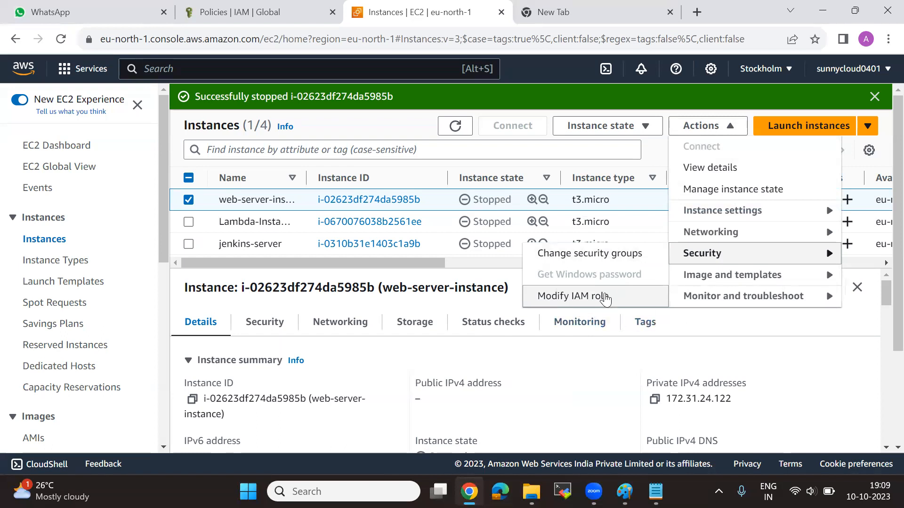
pyautogui.click(604, 295)
pyautogui.click(162, 297)
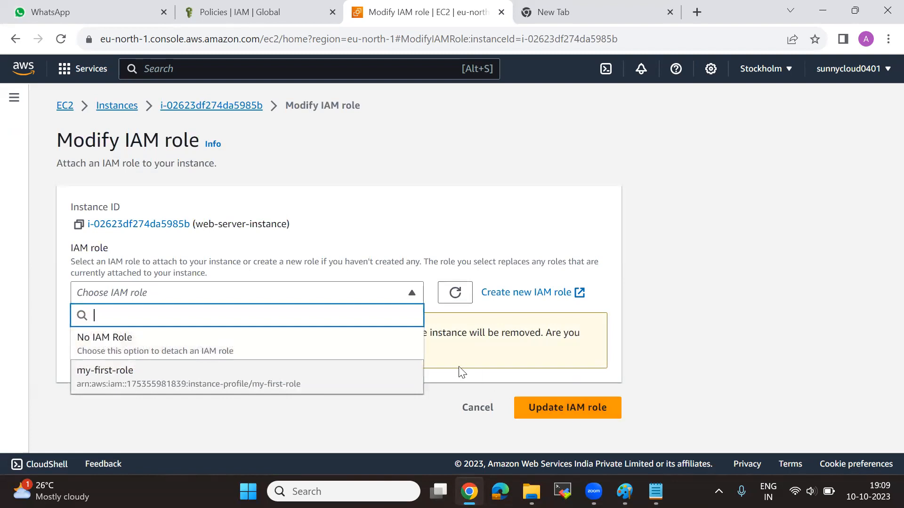
pyautogui.click(440, 372)
pyautogui.click(121, 112)
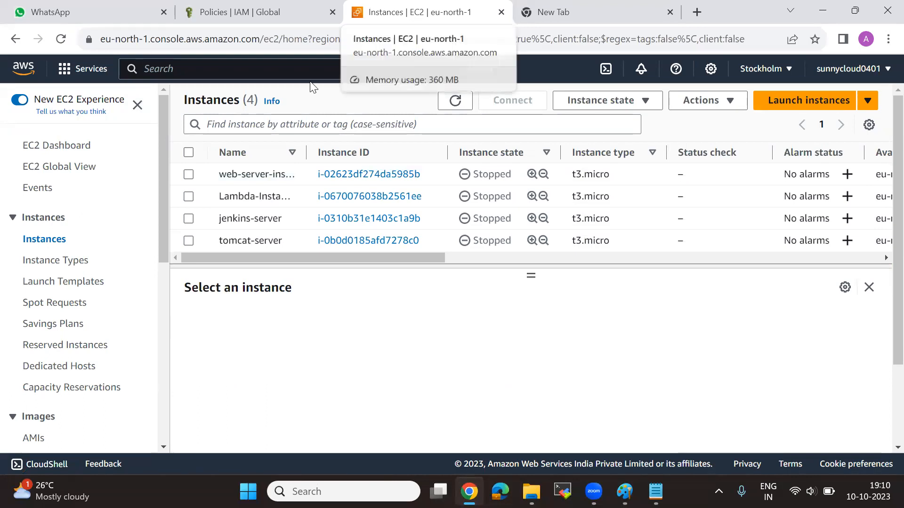
# Switch to the IAM console, open Identity providers, dismiss the IAM Identity Center notice and highlight the page heading.
pyautogui.click(259, 22)
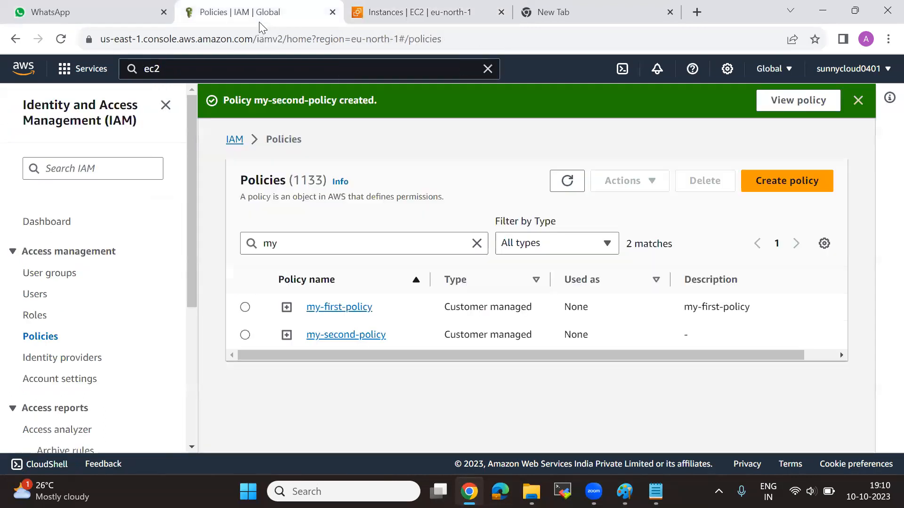
pyautogui.click(58, 359)
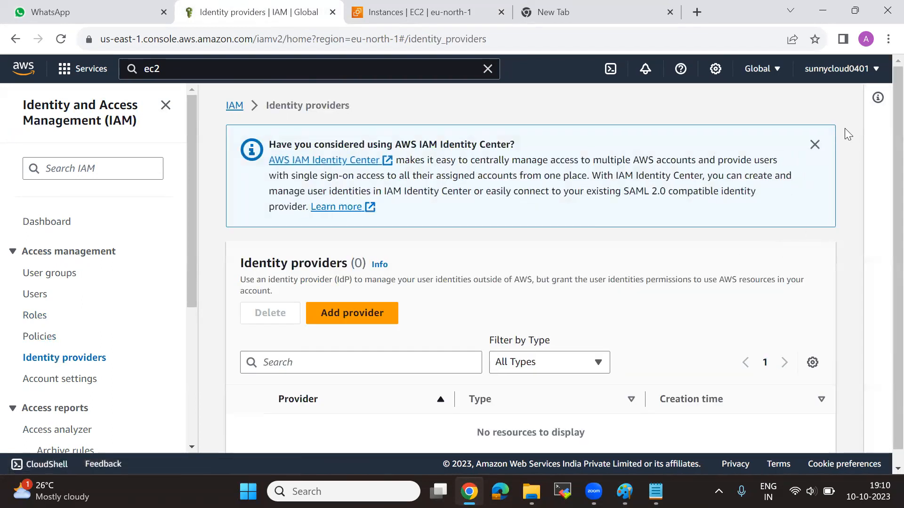
pyautogui.click(815, 145)
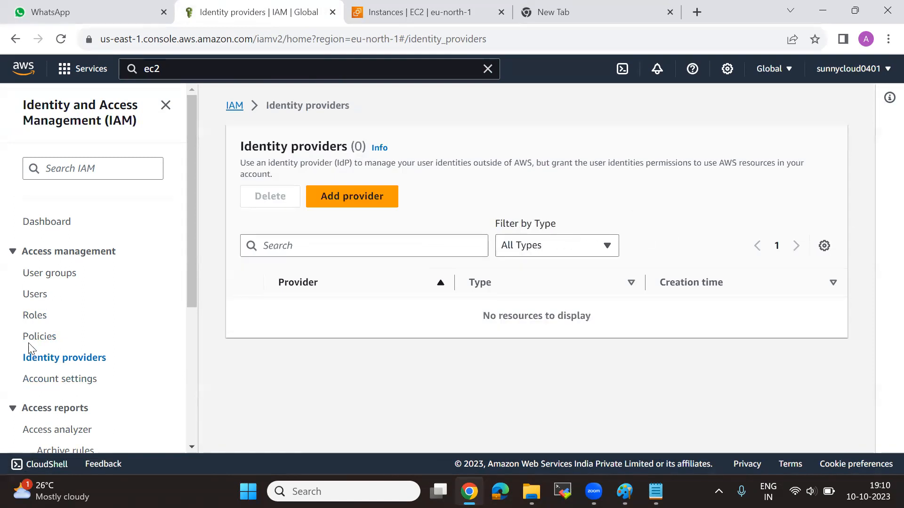
pyautogui.click(35, 322)
pyautogui.click(47, 358)
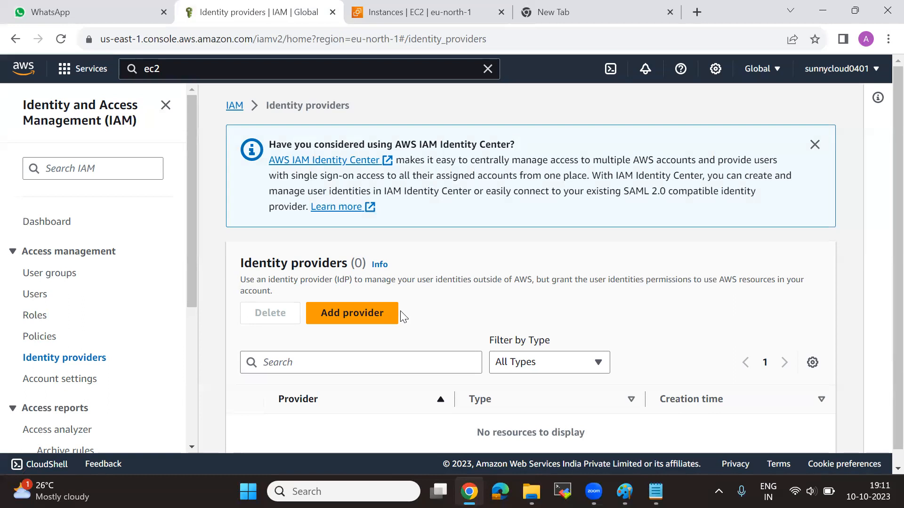
pyautogui.moveTo(348, 264); pyautogui.dragTo(238, 264)
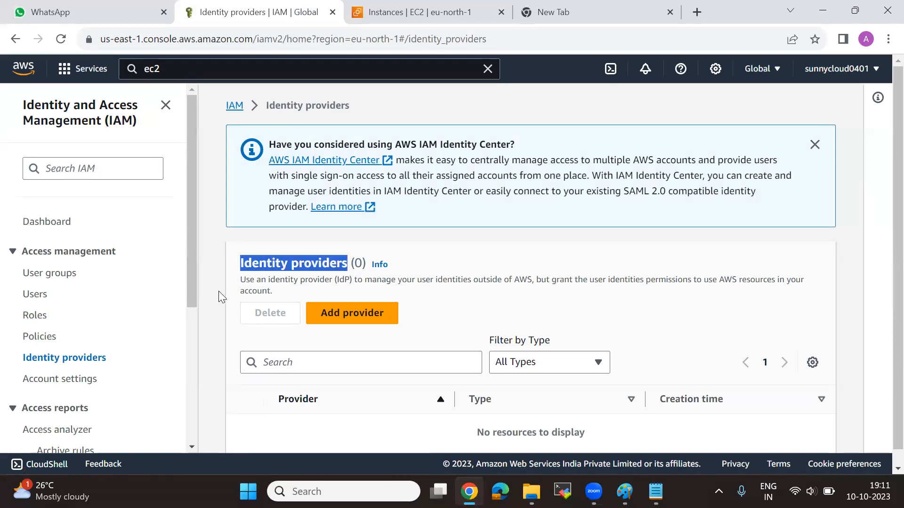
pyautogui.click(234, 264)
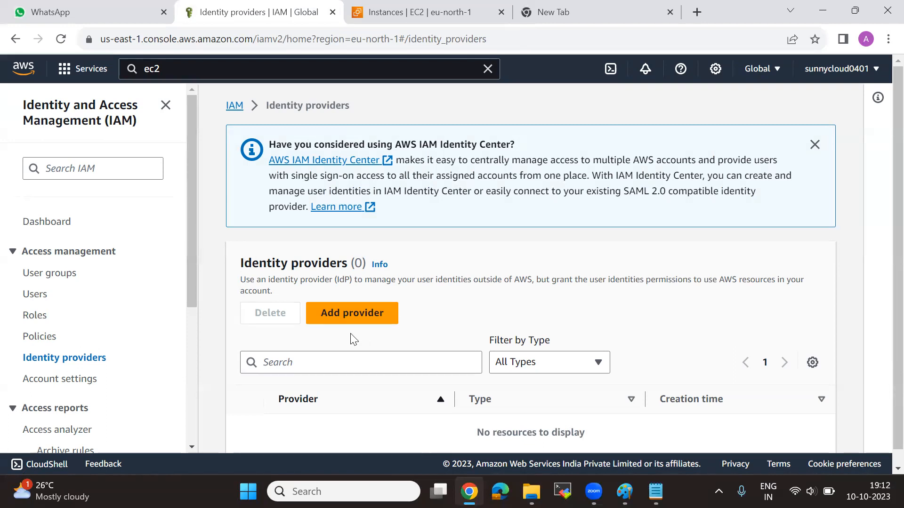
# Start adding a SAML identity provider, look over its form, and name the provider sunny.
pyautogui.click(392, 317)
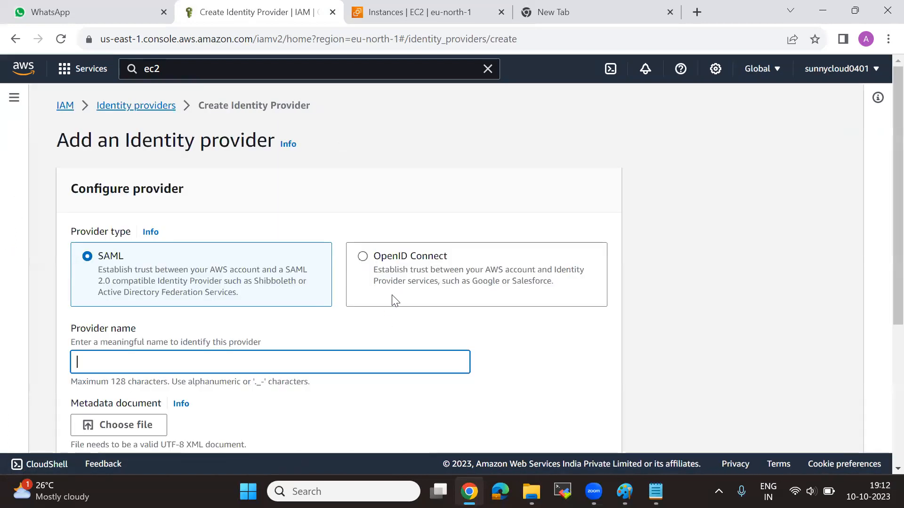
pyautogui.scroll(-4, 392, 311)
pyautogui.scroll(3, 329, 325)
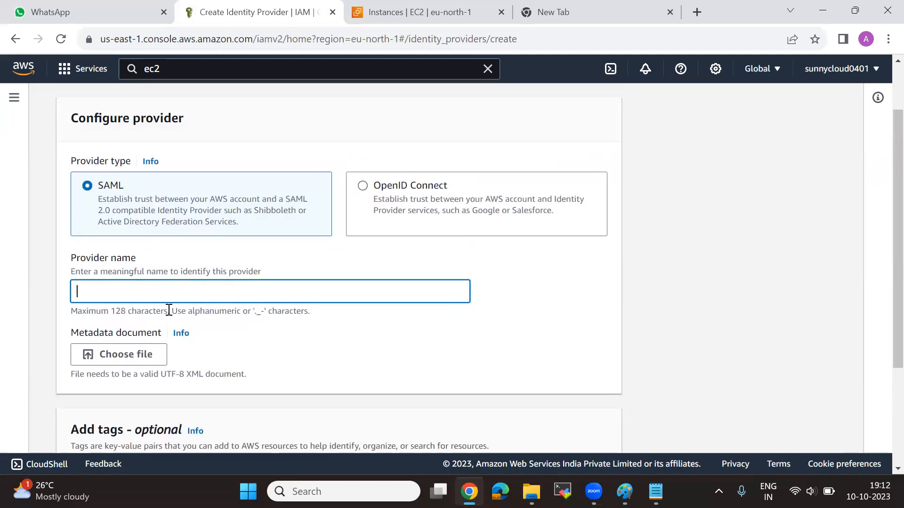
pyautogui.scroll(-1, 263, 332)
pyautogui.scroll(1, 355, 331)
pyautogui.write('sunny')
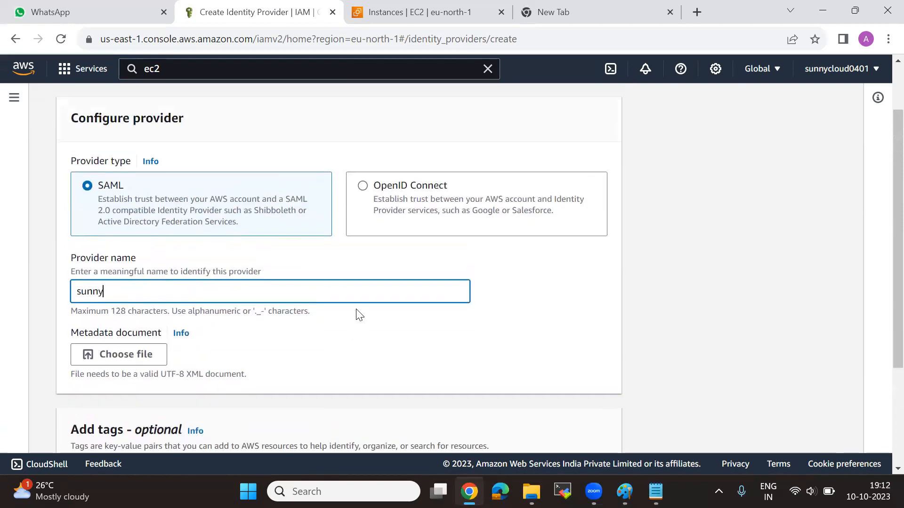
# Examine the fields required for an OpenID Connect provider and set the provider type back to SAML.
pyautogui.click(363, 187)
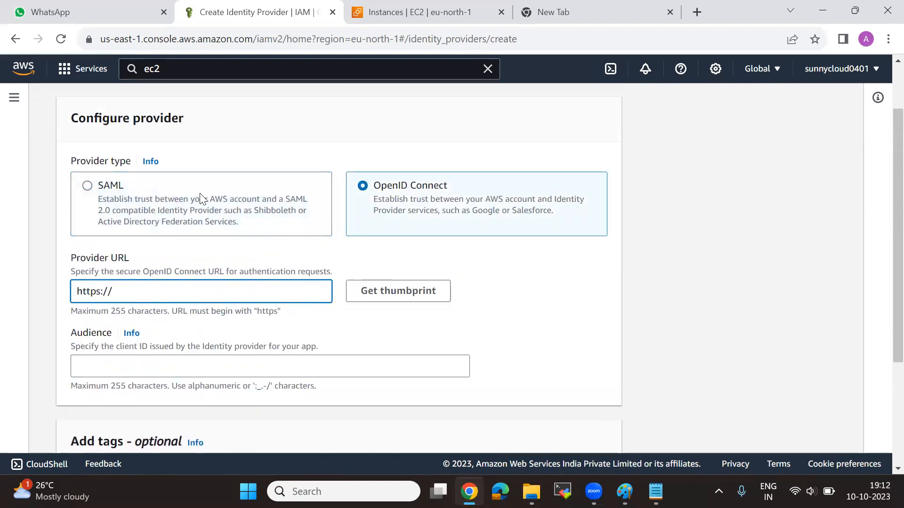
pyautogui.scroll(-3, 318, 328)
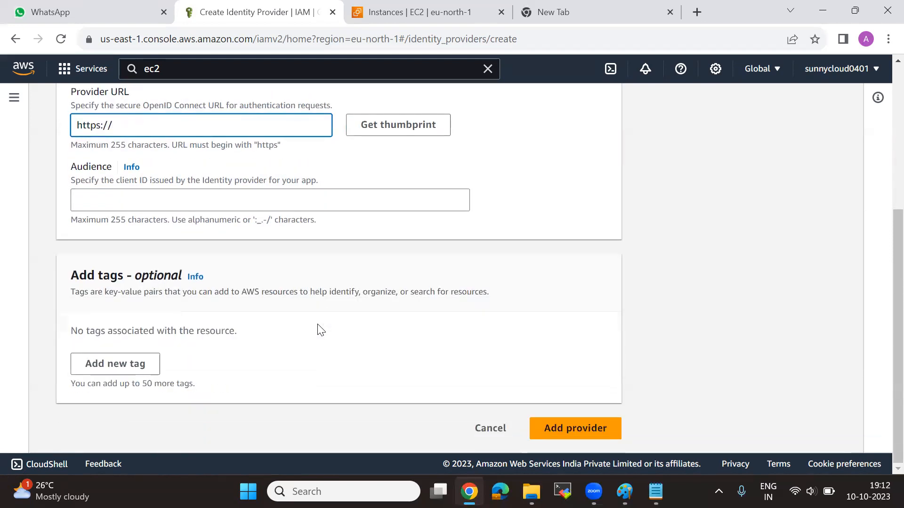
pyautogui.scroll(3, 313, 332)
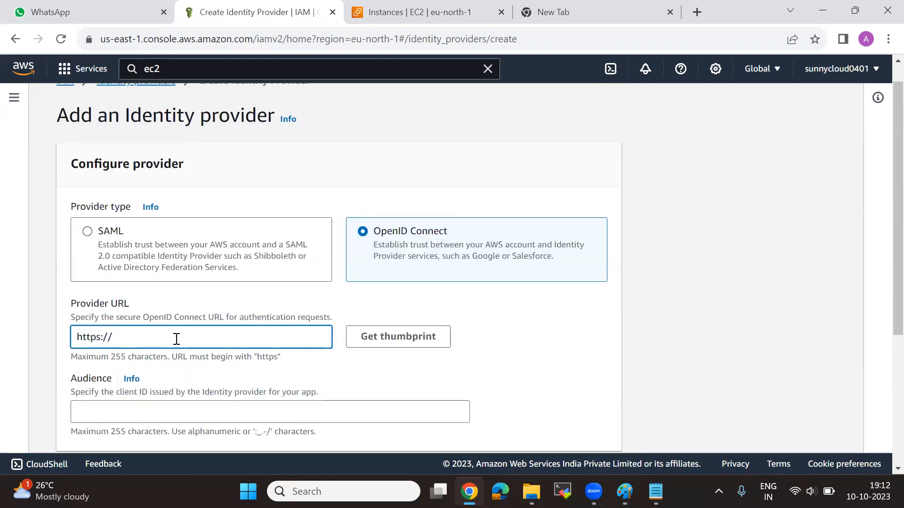
pyautogui.click(88, 231)
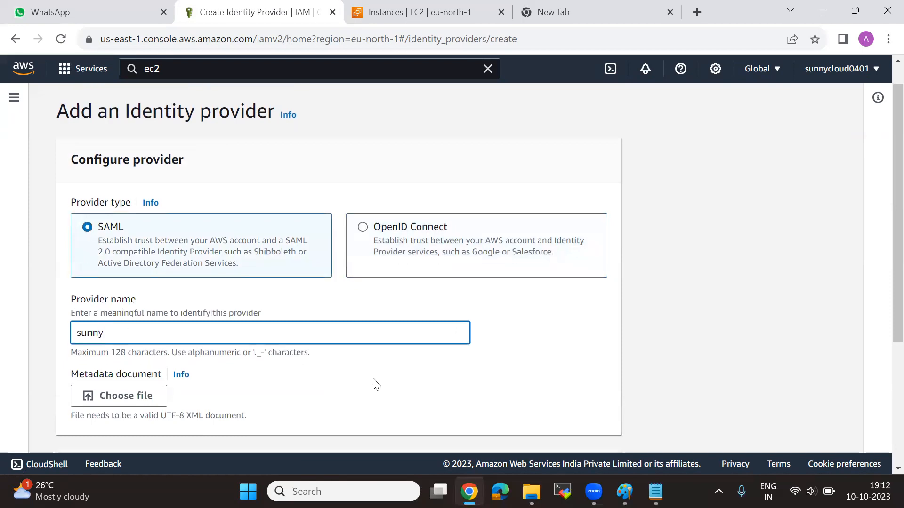
# Try to add the SAML identity provider without a metadata document.
pyautogui.scroll(-4, 376, 385)
pyautogui.click(570, 428)
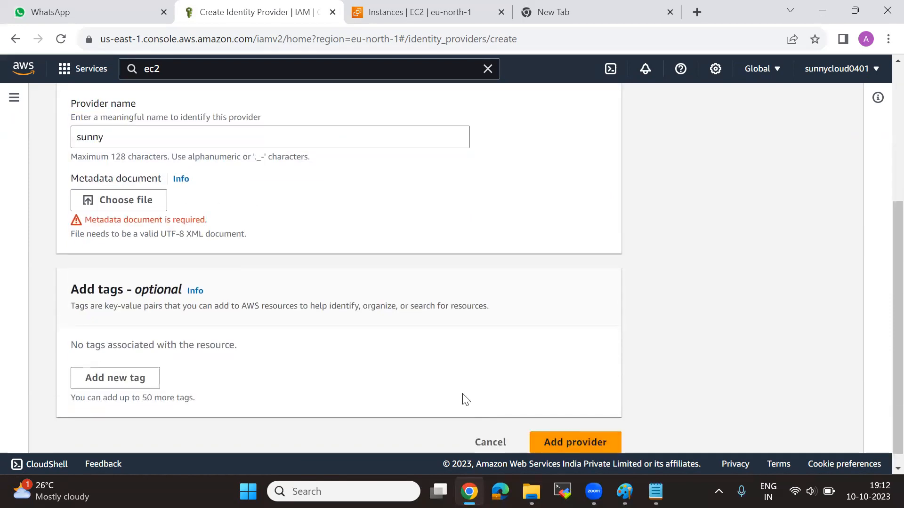
pyautogui.scroll(4, 380, 342)
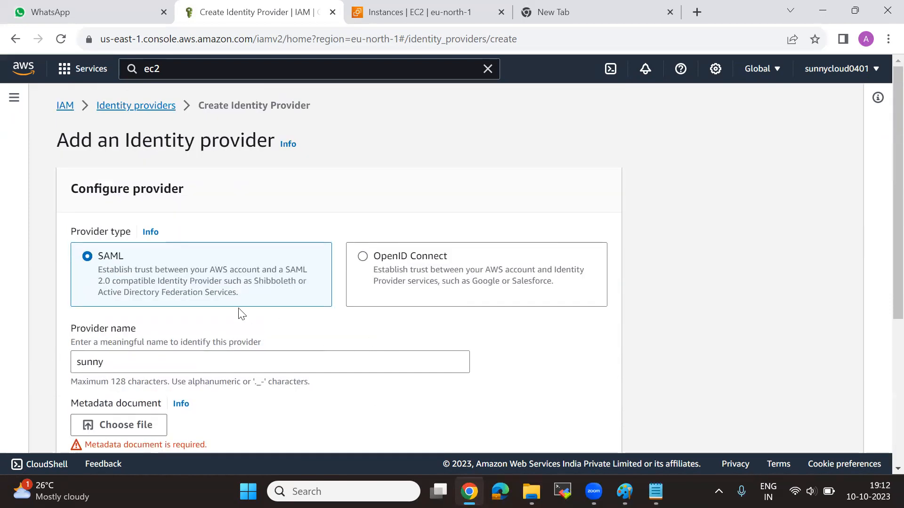
# Leave the unfinished provider form and return to the Identity providers list.
pyautogui.click(141, 105)
pyautogui.scroll(-1, 515, 381)
pyautogui.click(573, 353)
pyautogui.click(632, 317)
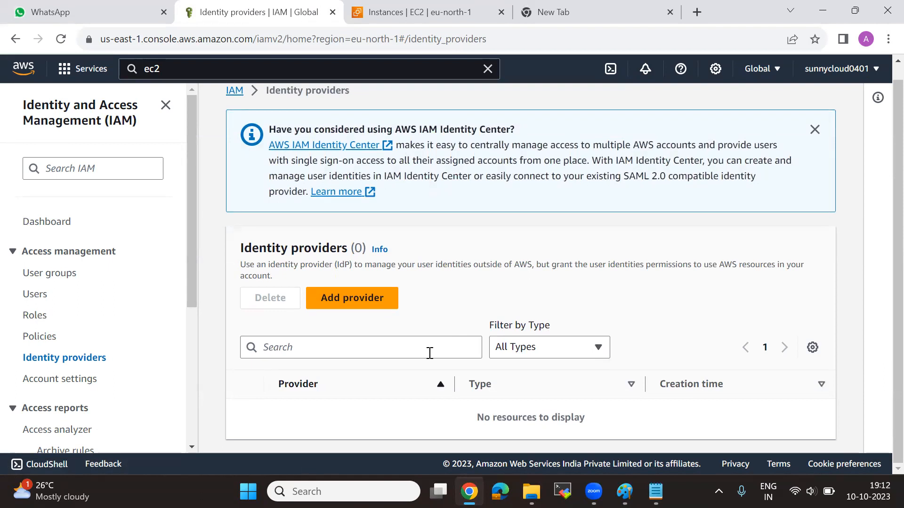
pyautogui.scroll(1, 625, 262)
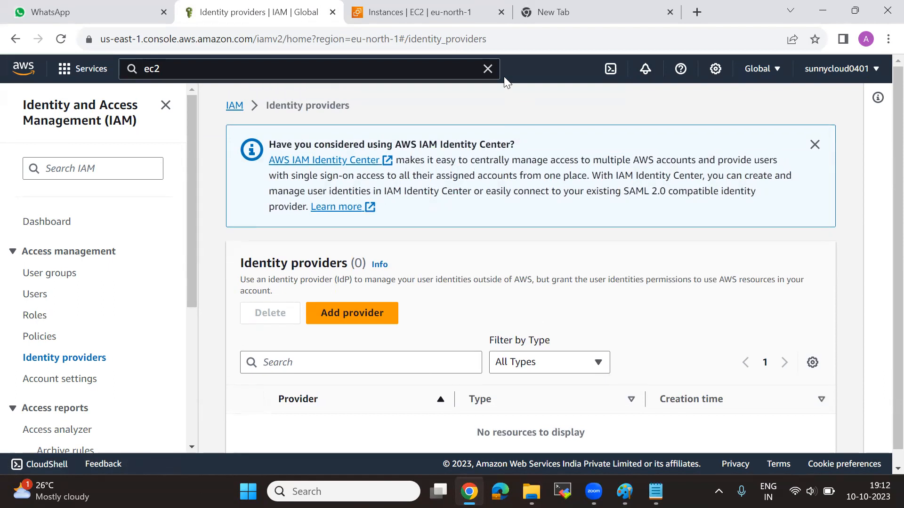
# Search Google for pinterest in the empty browser tab and open the Pinterest India site.
pyautogui.click(617, 11)
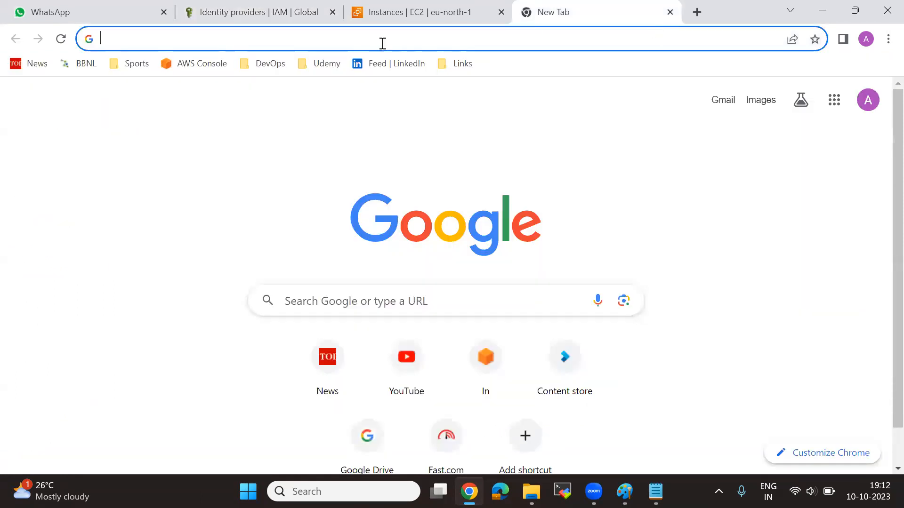
pyautogui.write('pin')
pyautogui.press('Down')
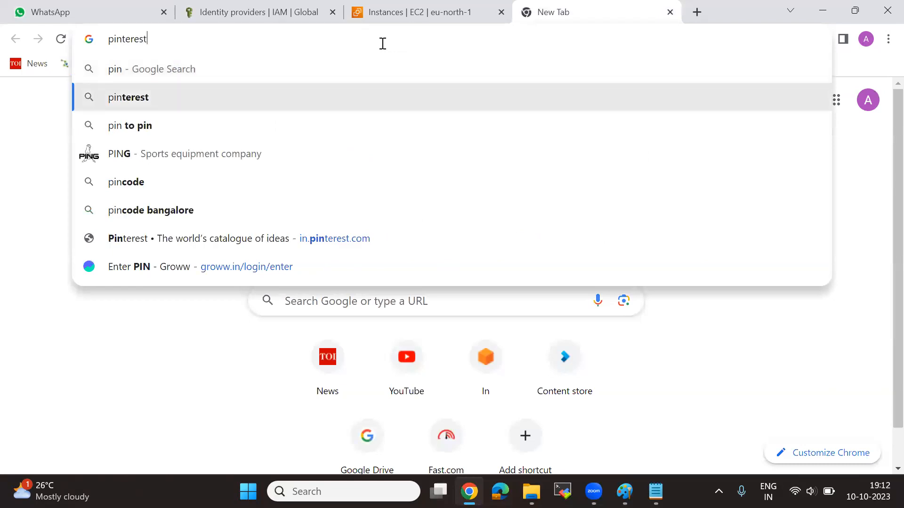
pyautogui.press('Return')
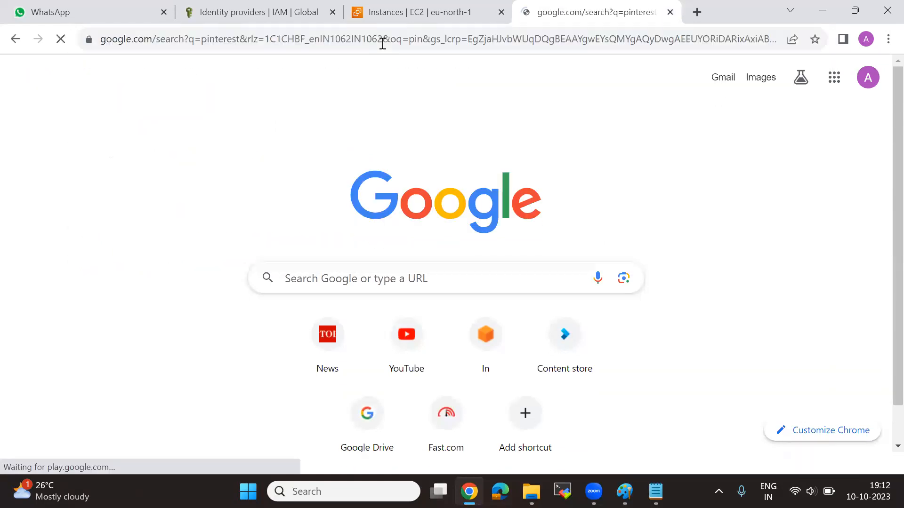
pyautogui.click(111, 223)
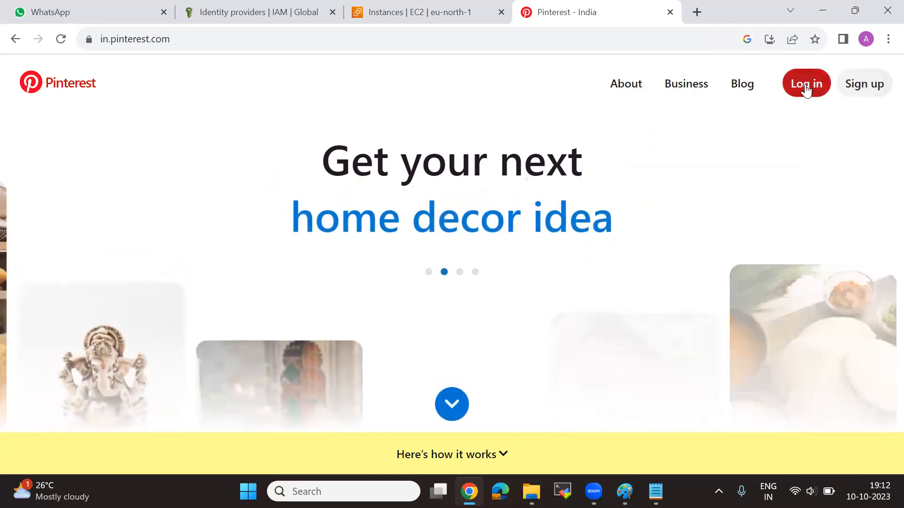
# Log in to Pinterest, go back to the Google results and reopen the Pinterest India site.
pyautogui.click(806, 88)
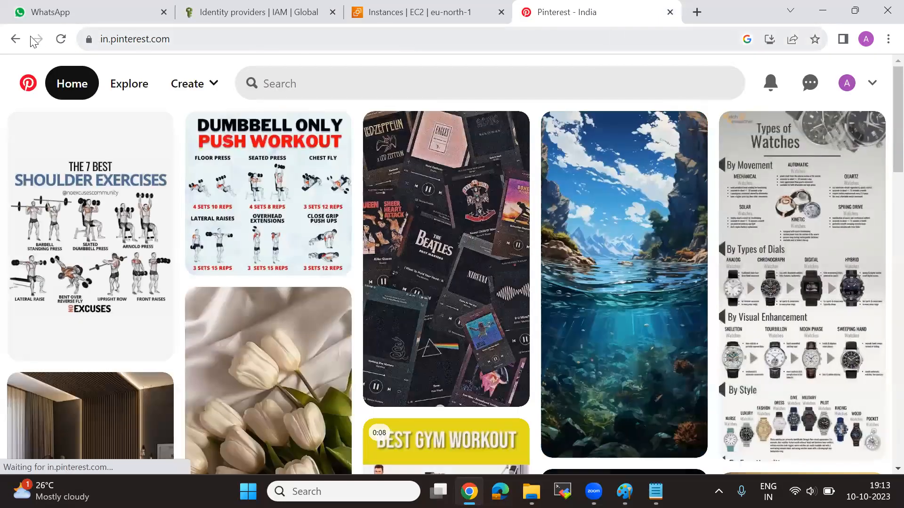
pyautogui.click(15, 39)
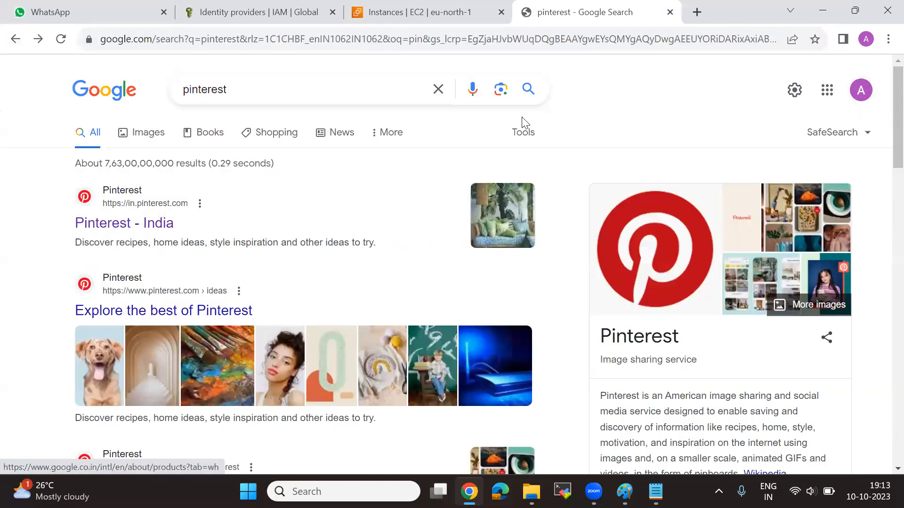
pyautogui.click(108, 203)
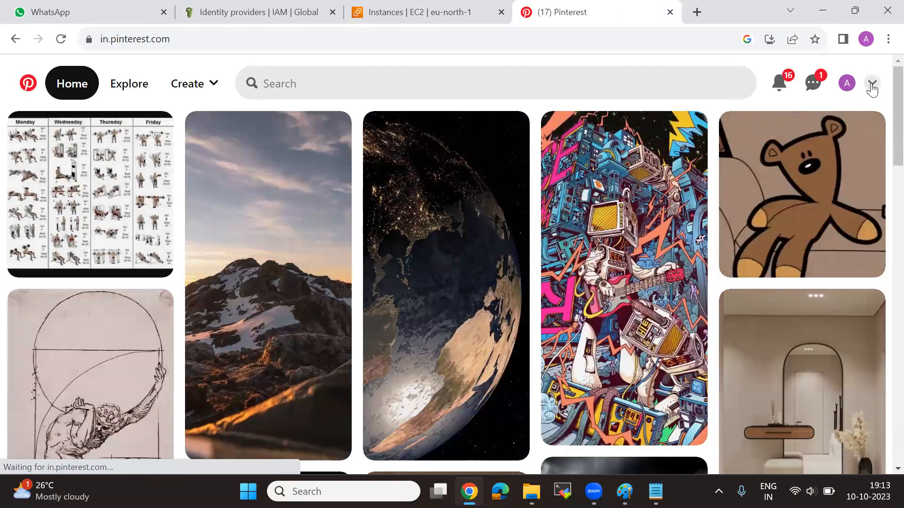
# Log out of the Pinterest account and open the sign-up form to show its Facebook and Google sign-in options.
pyautogui.click(871, 90)
pyautogui.scroll(-2, 811, 349)
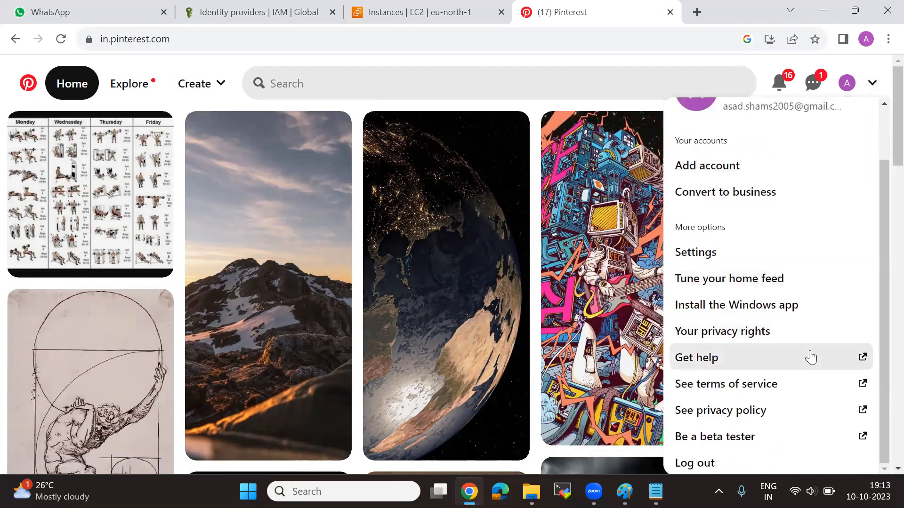
pyautogui.scroll(-3, 811, 357)
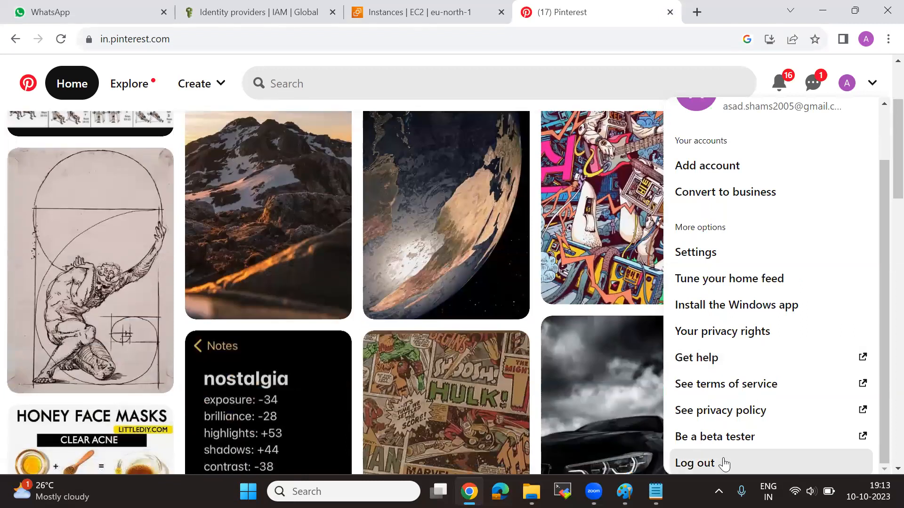
pyautogui.click(723, 465)
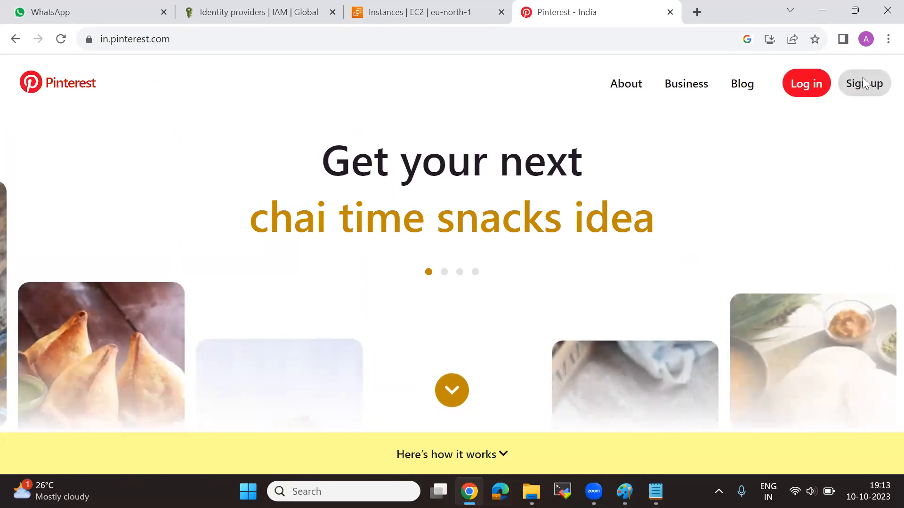
pyautogui.click(863, 81)
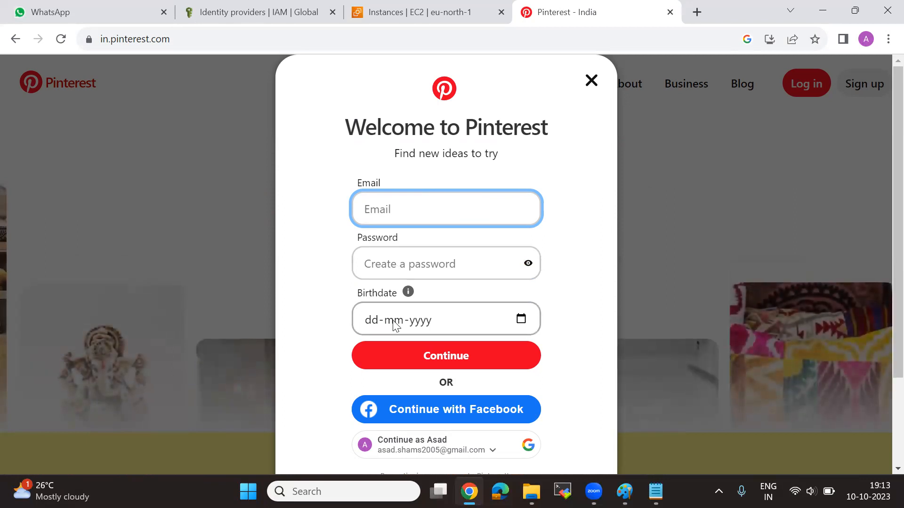
pyautogui.scroll(-1, 558, 368)
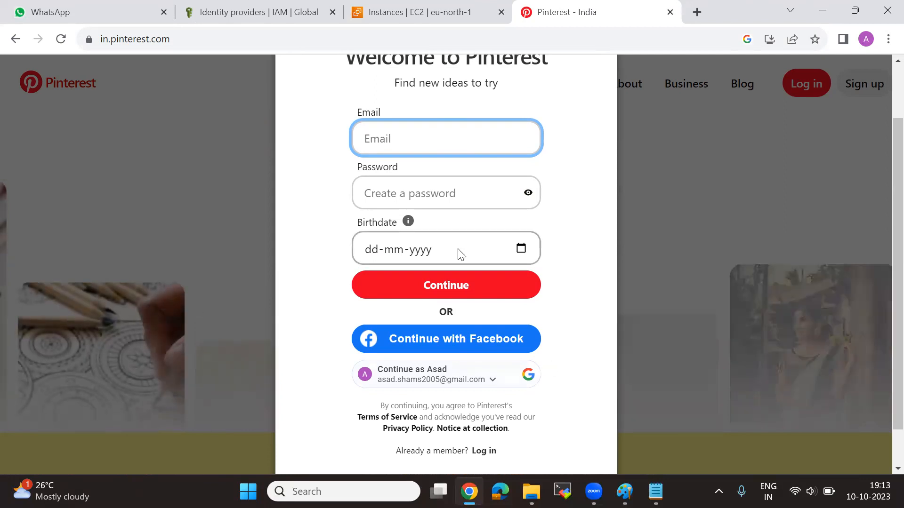
# Switch back to the IAM console and look at the account menu options.
pyautogui.click(285, 23)
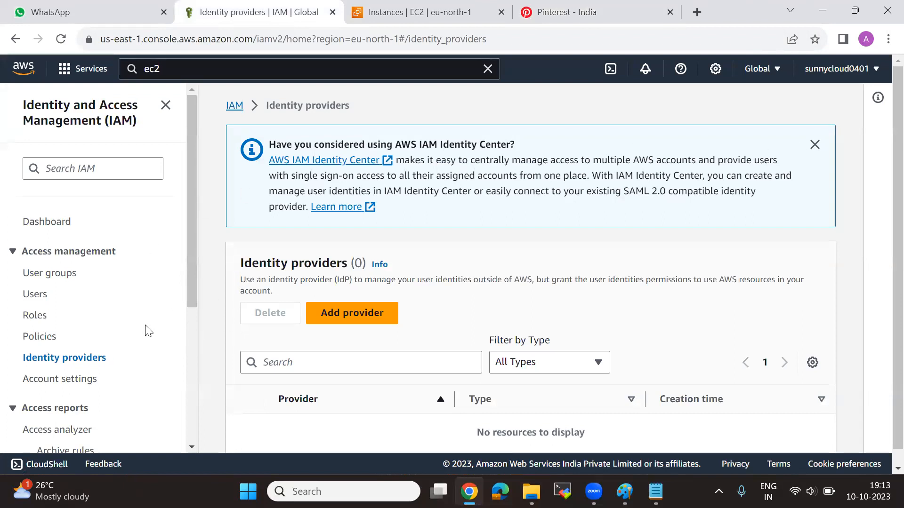
pyautogui.click(875, 68)
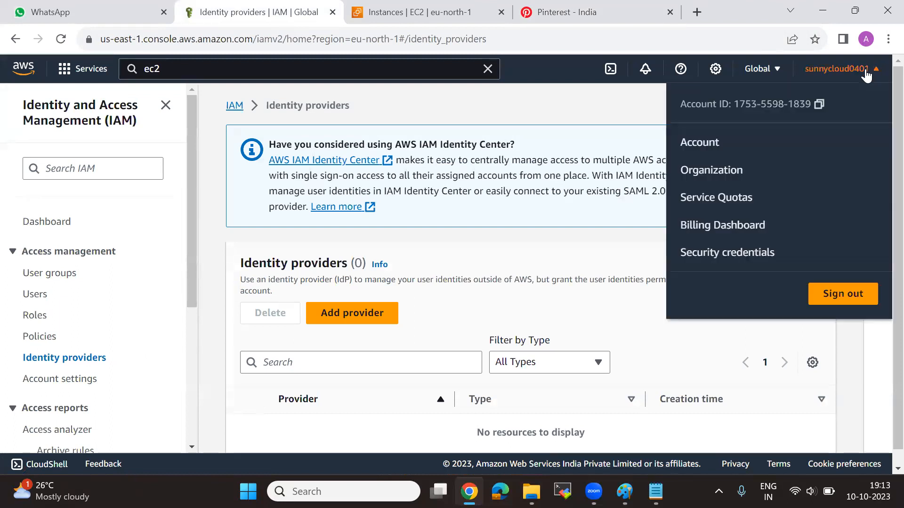
pyautogui.click(584, 111)
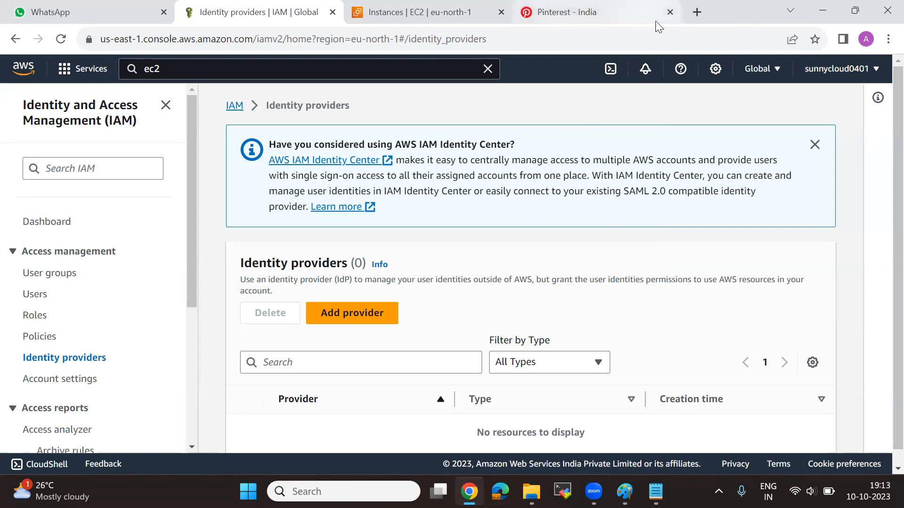
# Revisit the third-party sign-in options on Pinterest's sign-up form and close the Pinterest tab.
pyautogui.moveTo(656, 22)
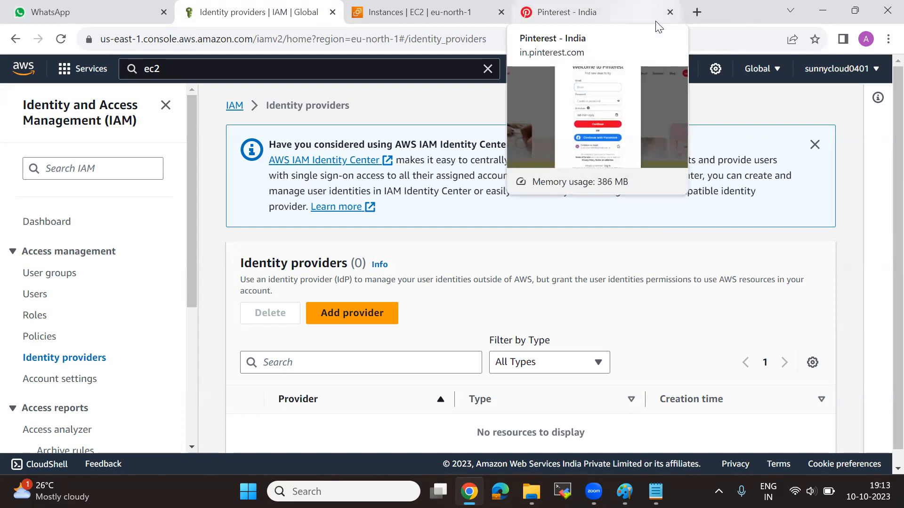
pyautogui.click(656, 21)
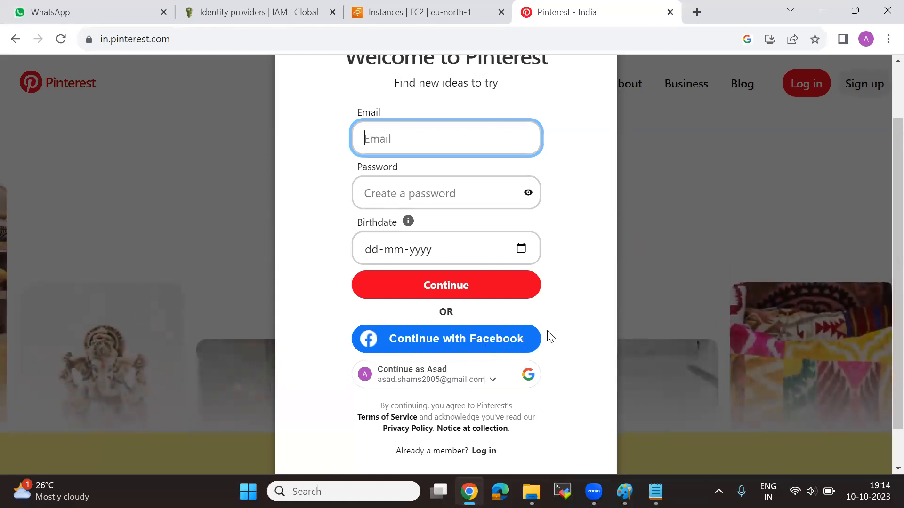
pyautogui.click(670, 13)
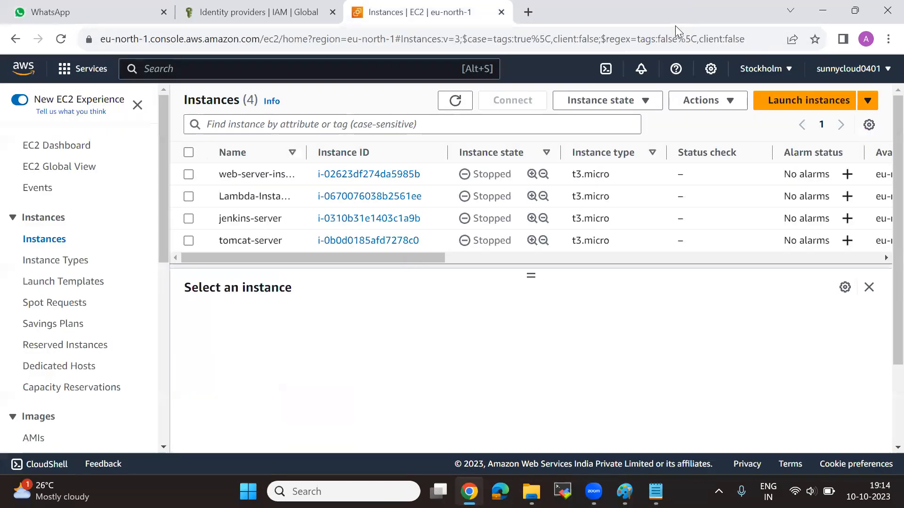
# Start creating an IAM role and examine the Web identity trusted entity type, highlighting "external web identity provider" in its description.
pyautogui.click(321, 23)
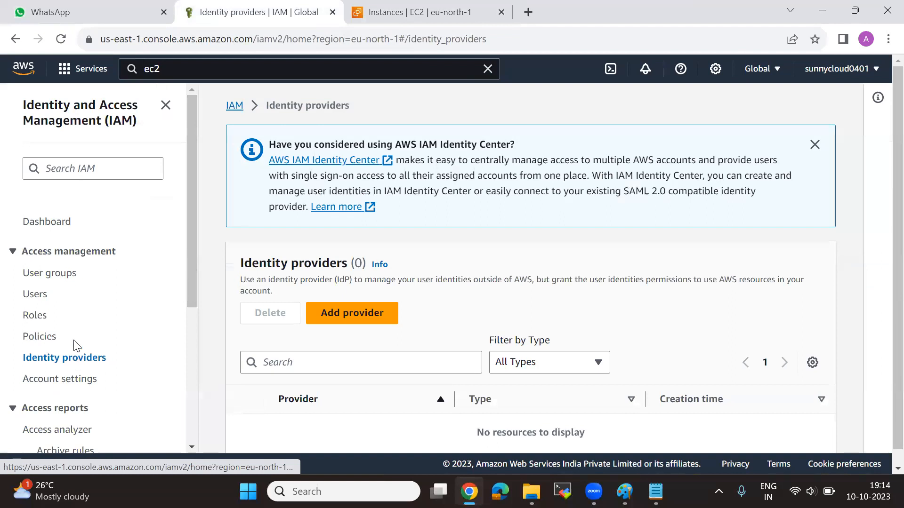
pyautogui.click(35, 320)
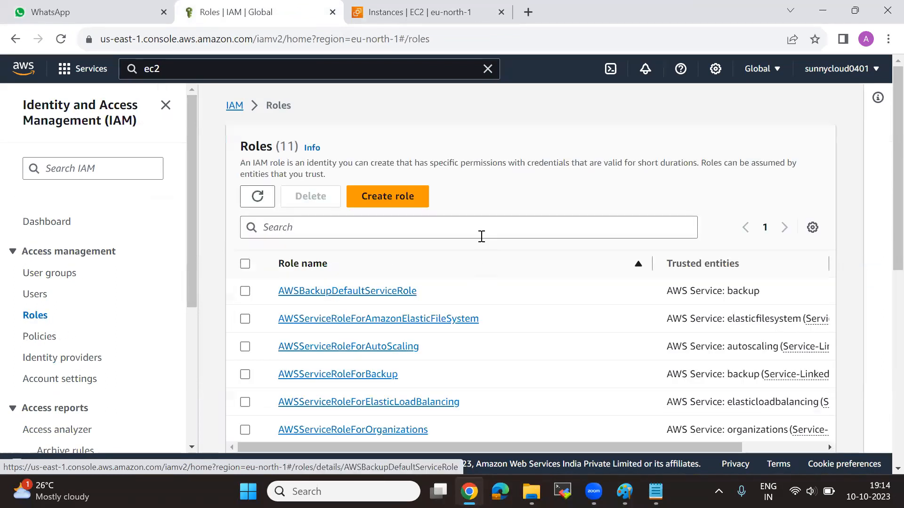
pyautogui.click(394, 203)
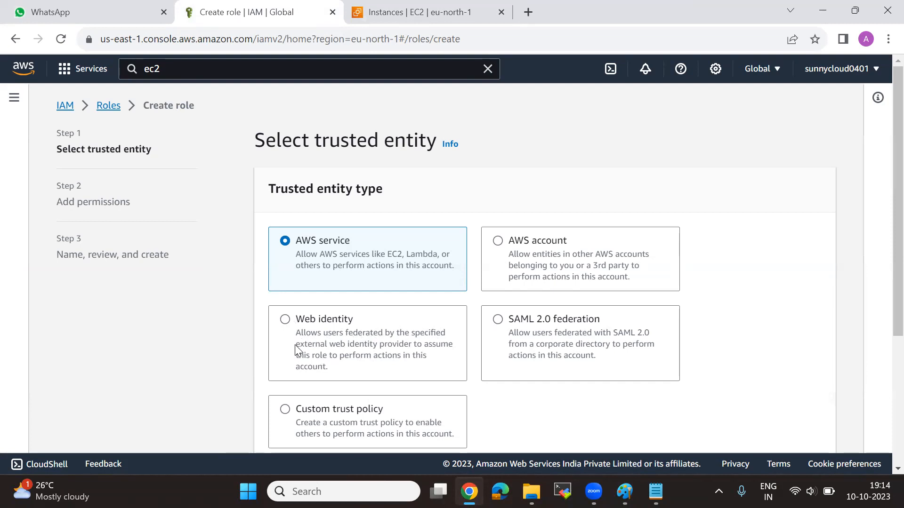
pyautogui.moveTo(296, 347); pyautogui.dragTo(341, 347)
pyautogui.moveTo(412, 343); pyautogui.dragTo(412, 345)
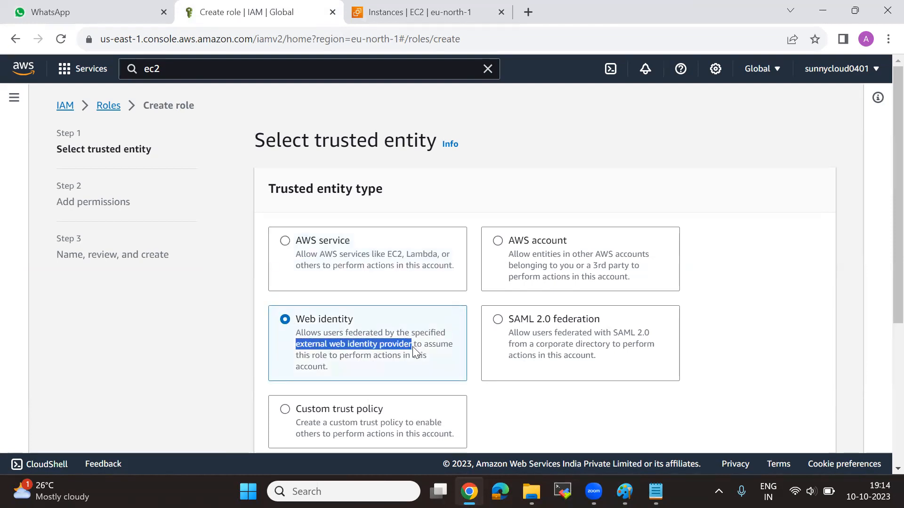
# Look at the EC2 instances list and return to the role's trusted entity page.
pyautogui.click(429, 21)
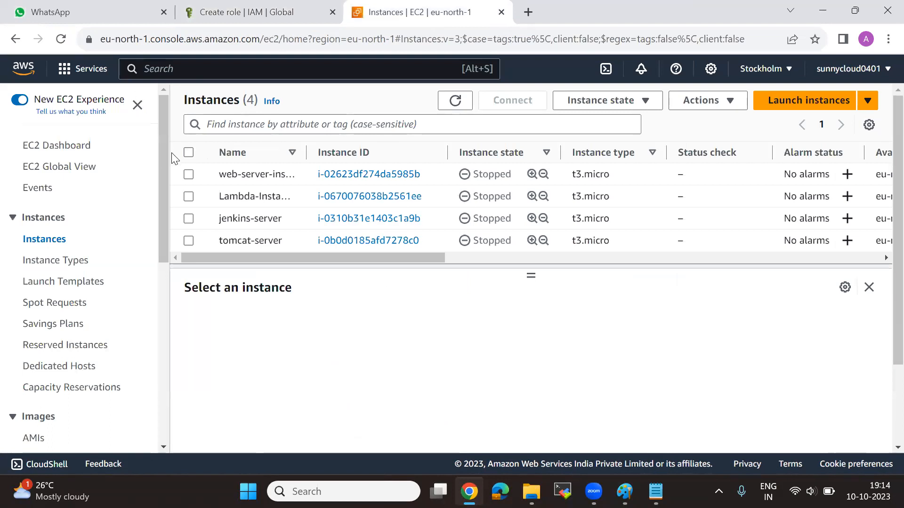
pyautogui.hotkey('ctrl', '1')
pyautogui.hotkey('ctrl', '2')
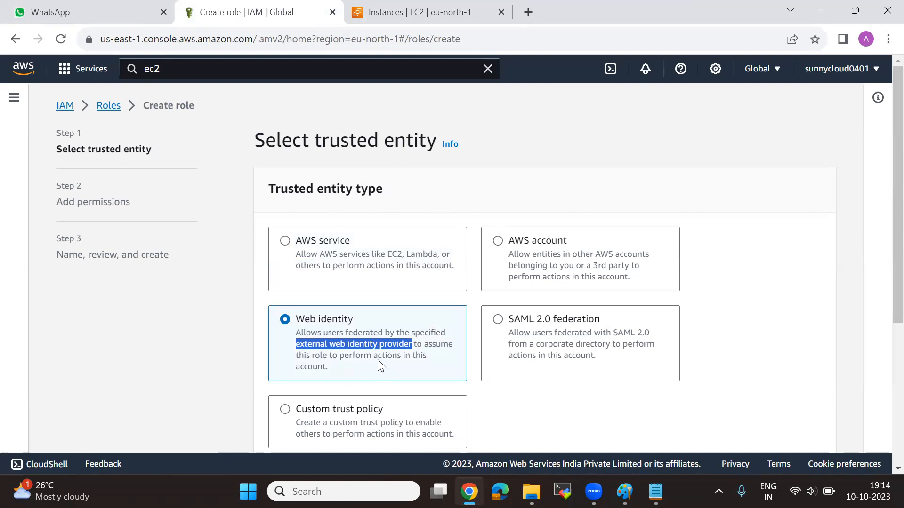
# Discard the unsaved role and open the Identity providers list in IAM.
pyautogui.click(66, 107)
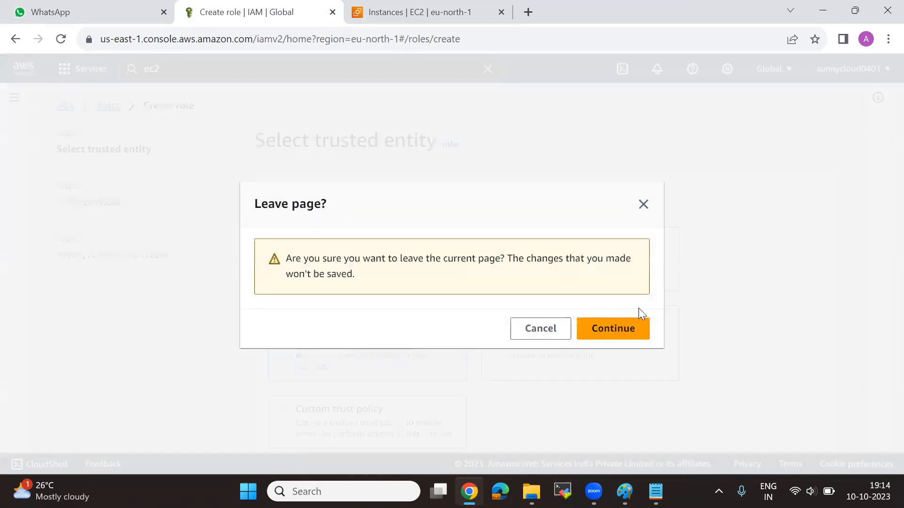
pyautogui.click(602, 329)
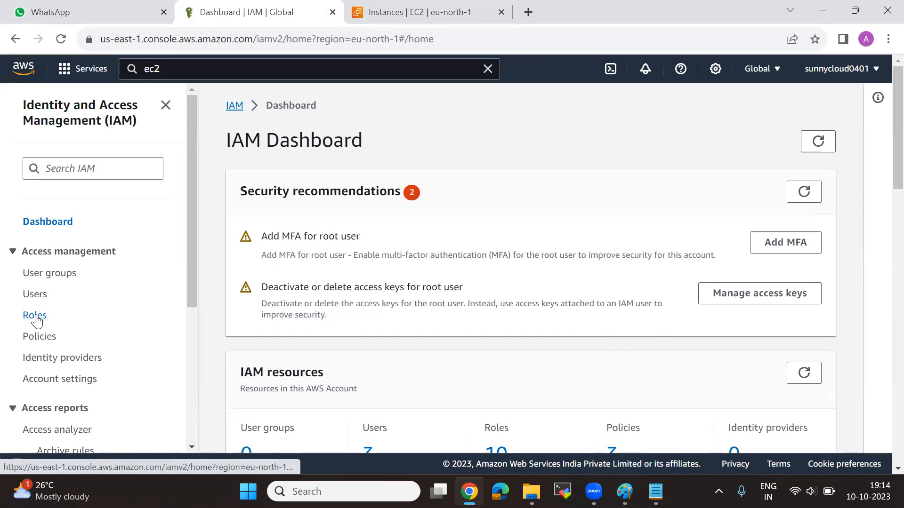
pyautogui.click(41, 358)
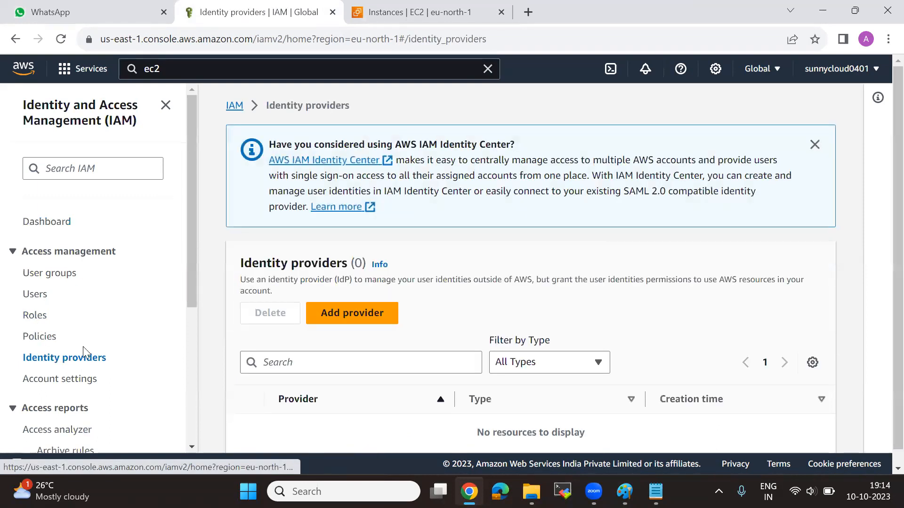
pyautogui.scroll(-1, 595, 353)
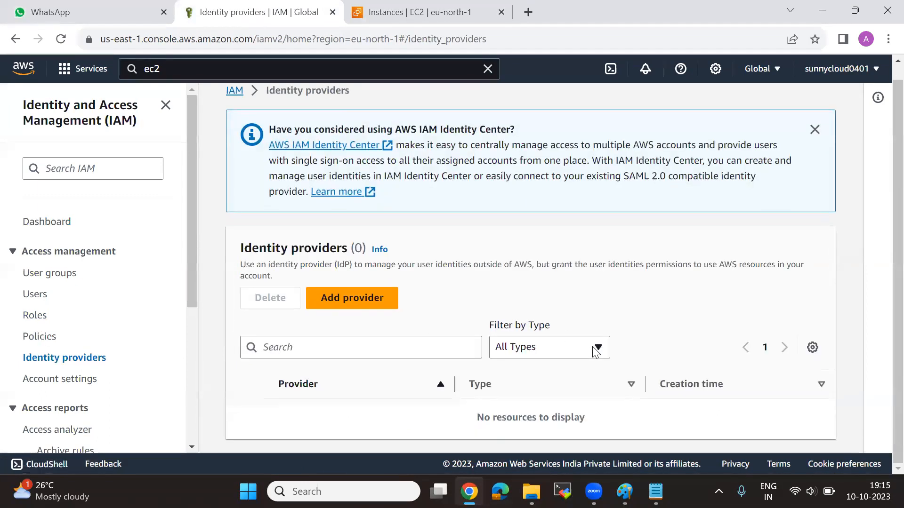
# Start adding an identity provider and examine the SAML description, highlighting SAML and Active Directory Federation Services, plus the form's fields.
pyautogui.click(320, 303)
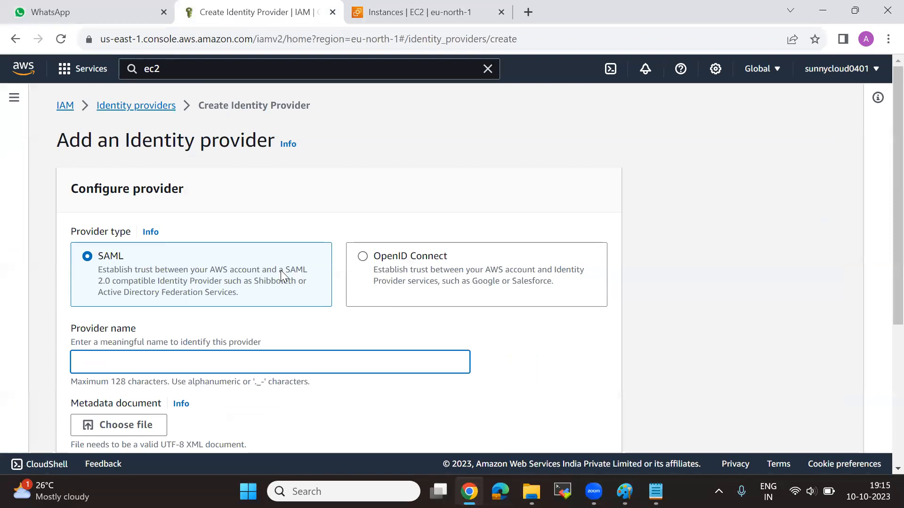
pyautogui.moveTo(311, 269); pyautogui.dragTo(285, 269)
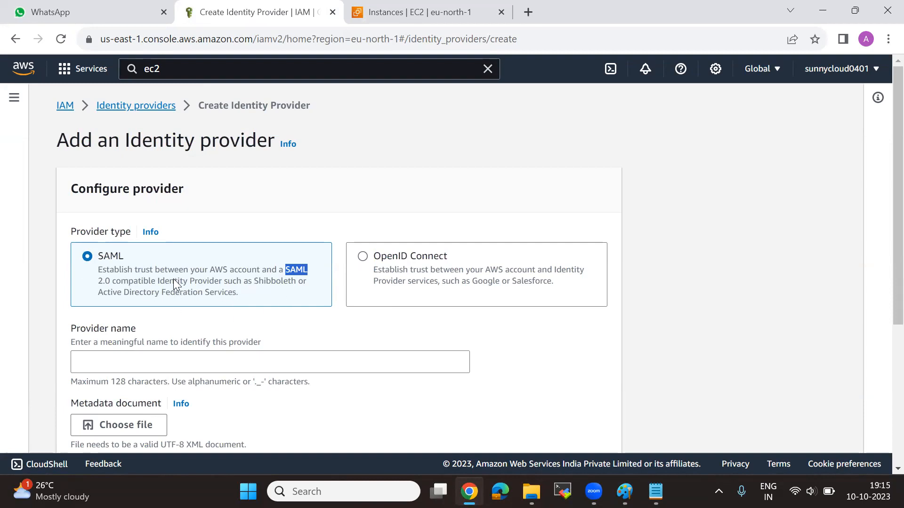
pyautogui.click(265, 287)
pyautogui.moveTo(278, 288); pyautogui.dragTo(288, 288)
pyautogui.moveTo(98, 293); pyautogui.dragTo(218, 299)
pyautogui.click(251, 302)
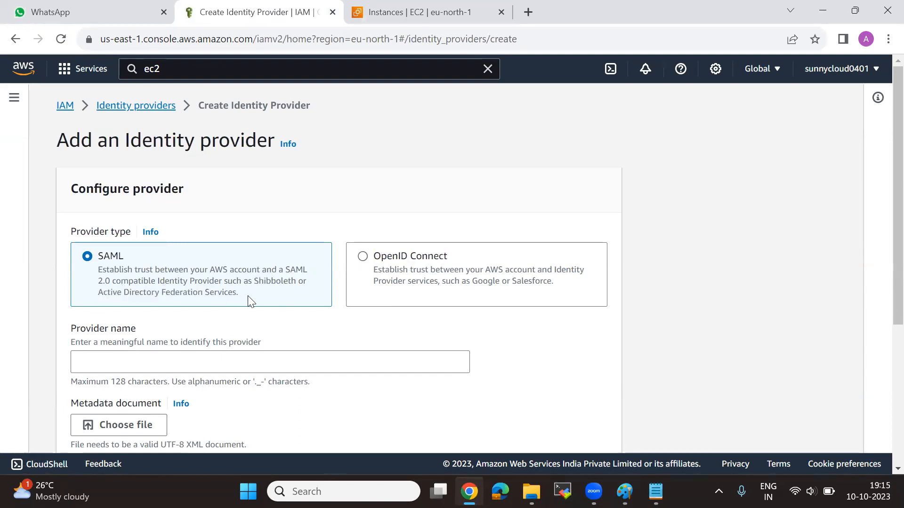
pyautogui.scroll(-3, 267, 408)
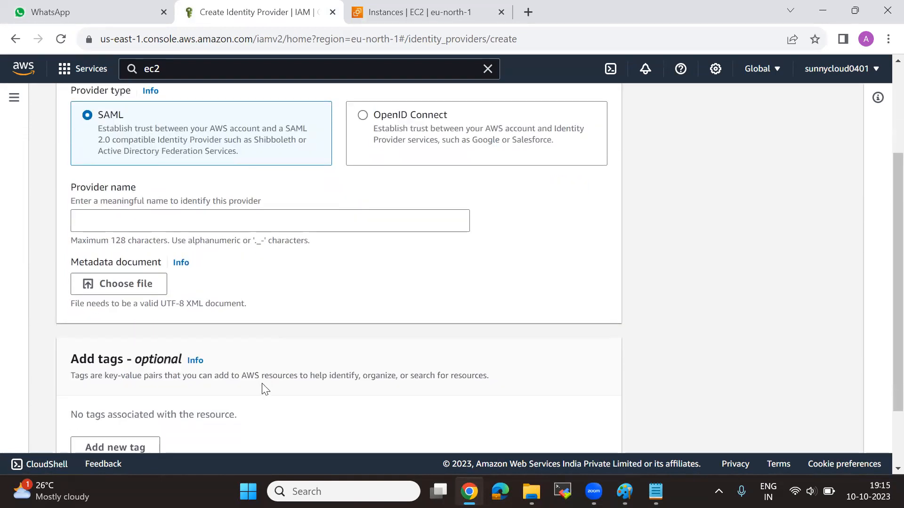
pyautogui.scroll(-2, 324, 313)
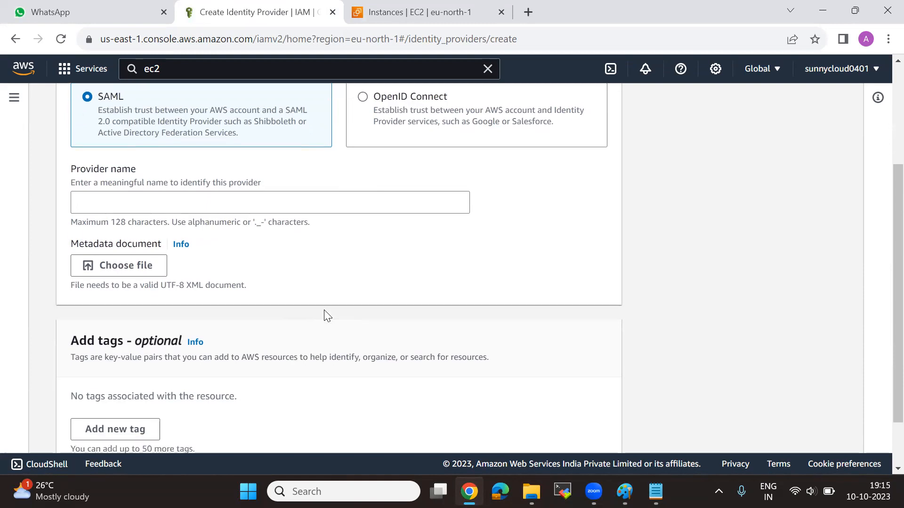
# Choose OpenID Connect as the provider type and examine its provider URL, audience and tag fields.
pyautogui.scroll(5, 376, 332)
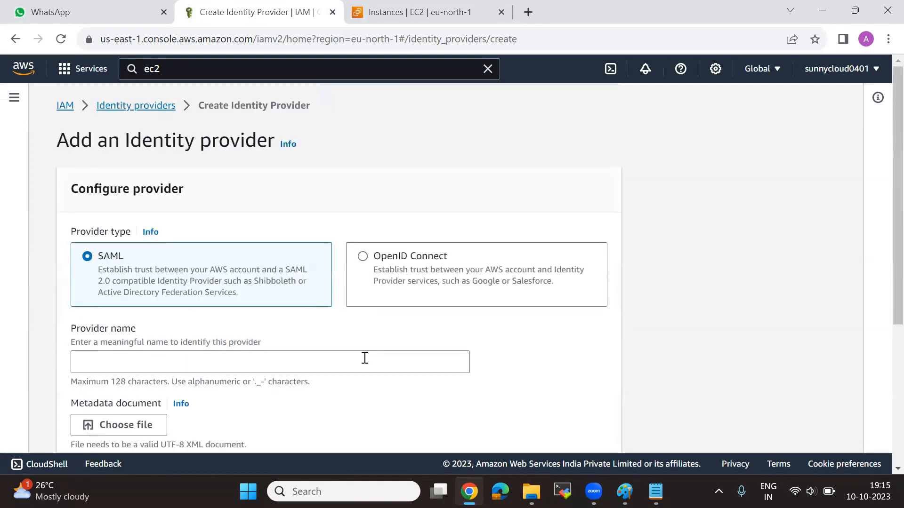
pyautogui.click(363, 258)
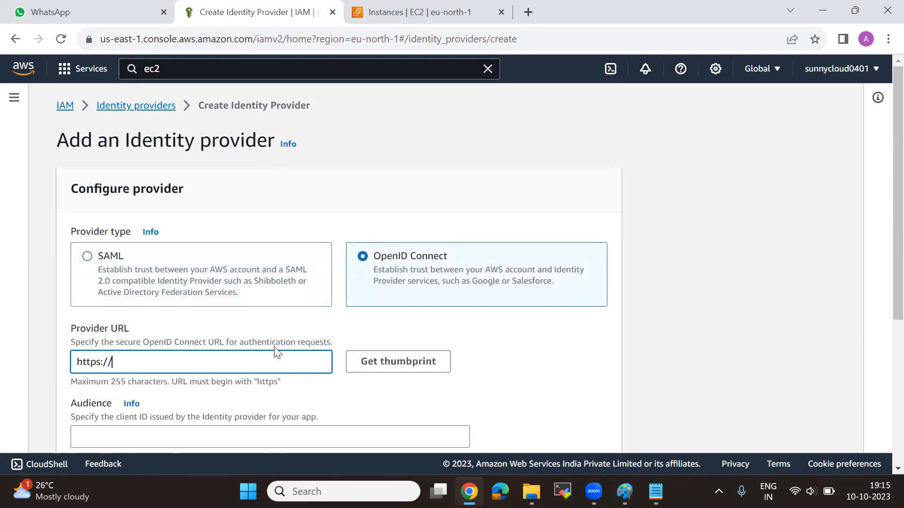
pyautogui.scroll(-5, 560, 379)
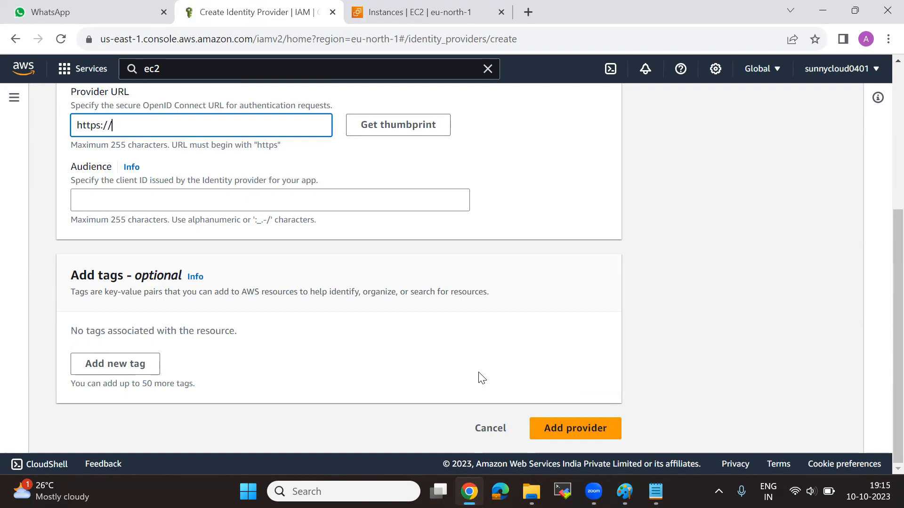
pyautogui.scroll(5, 414, 375)
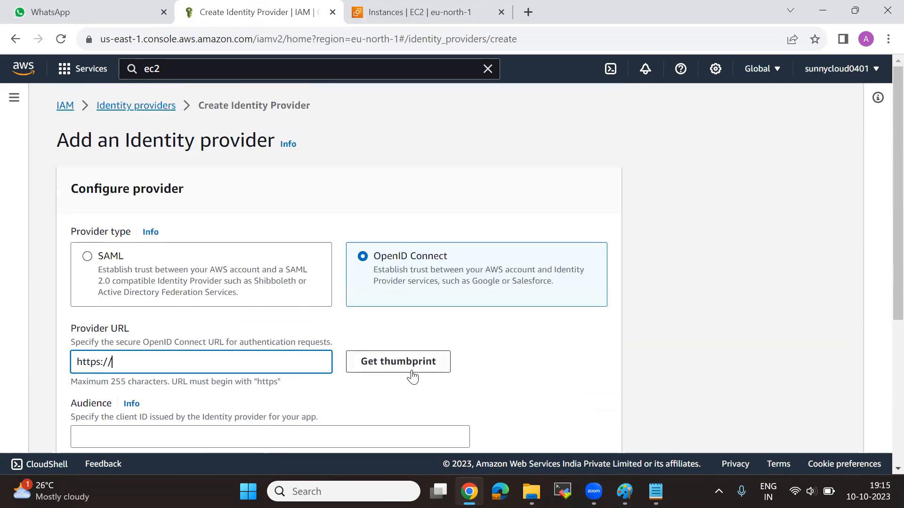
# Leave the unsaved provider form for the Identity providers list and briefly highlight the Identity providers entry in the IAM navigation.
pyautogui.click(136, 106)
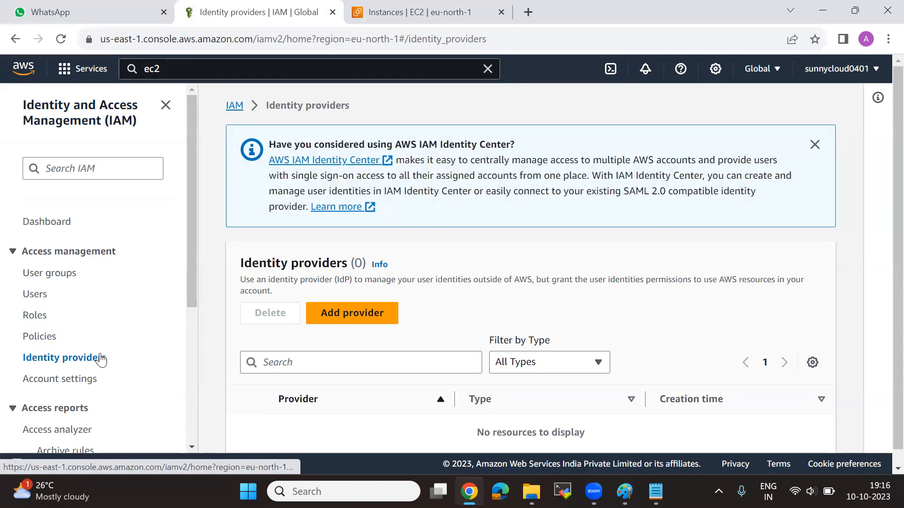
pyautogui.moveTo(126, 359); pyautogui.dragTo(19, 357)
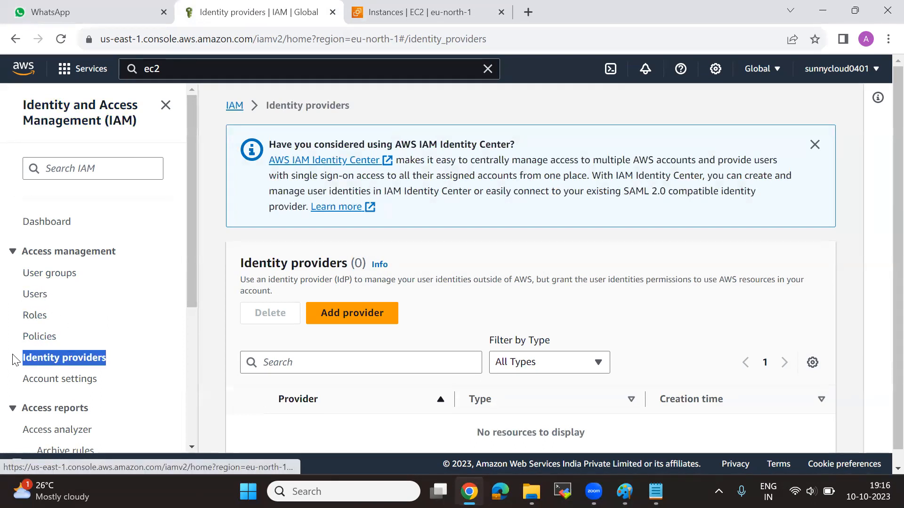
pyautogui.click(112, 360)
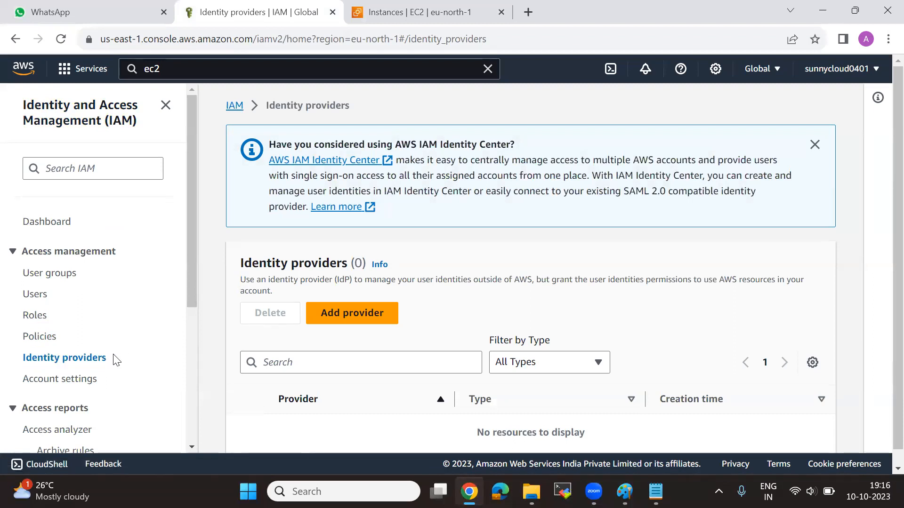
# Open IAM Access Analyzer and create an analyzer with the current organization as its zone of trust and no tags.
pyautogui.scroll(-5, 118, 363)
pyautogui.scroll(2, 117, 363)
pyautogui.click(55, 290)
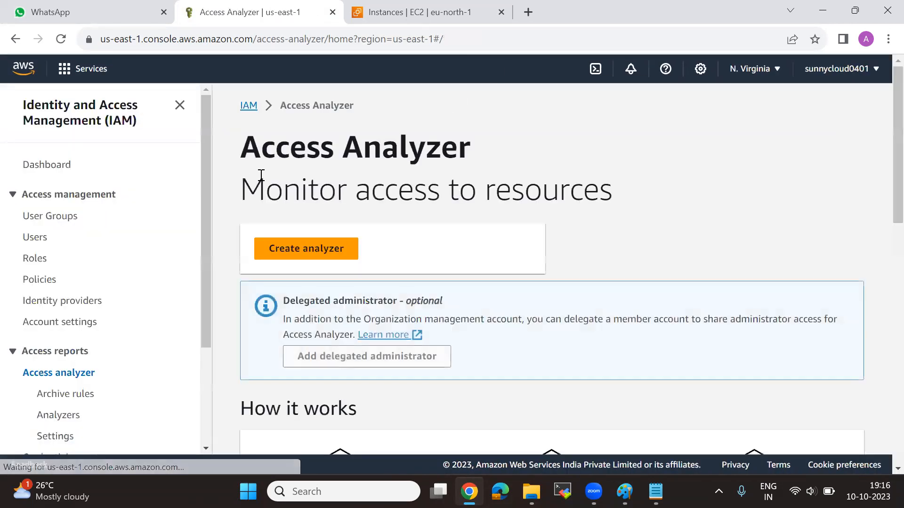
pyautogui.click(291, 250)
pyautogui.scroll(-5, 408, 333)
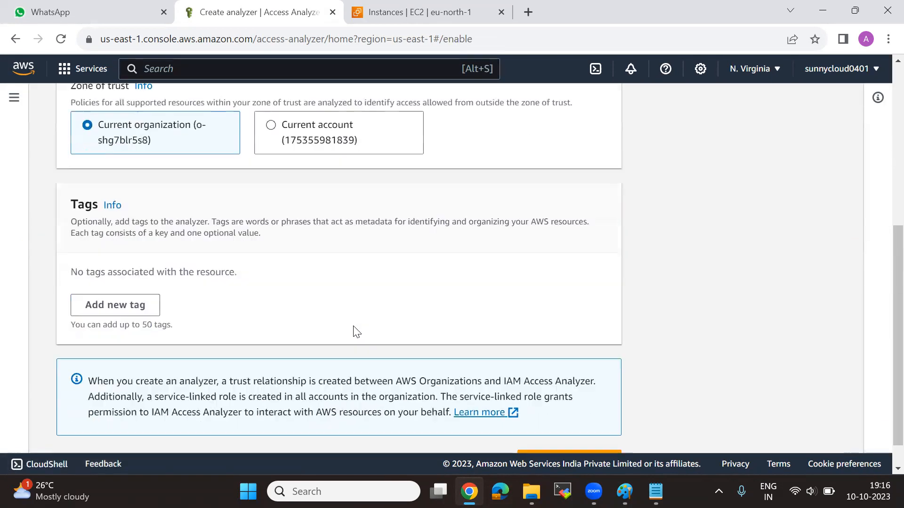
pyautogui.scroll(-1, 356, 332)
pyautogui.click(553, 428)
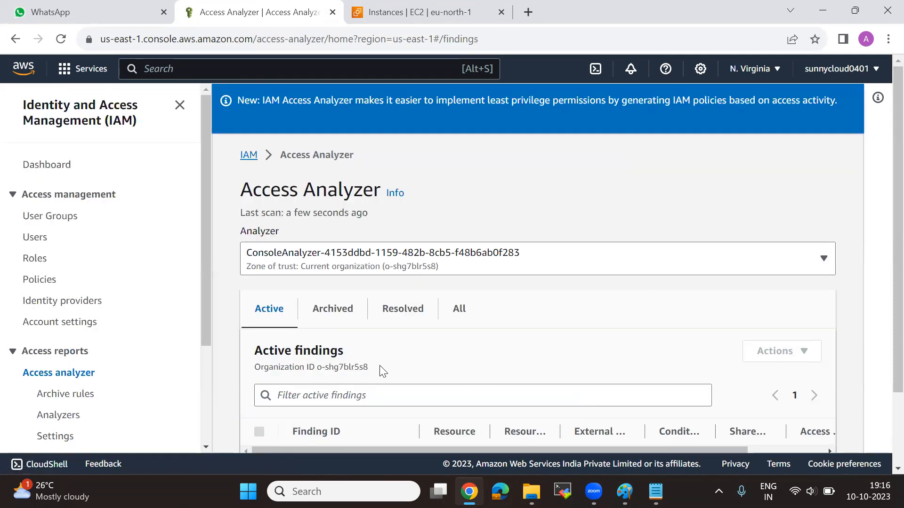
# Examine the Access Analyzer active findings page, highlighting the Access Analyzer heading and viewing the list of available analyzers.
pyautogui.scroll(-2, 372, 351)
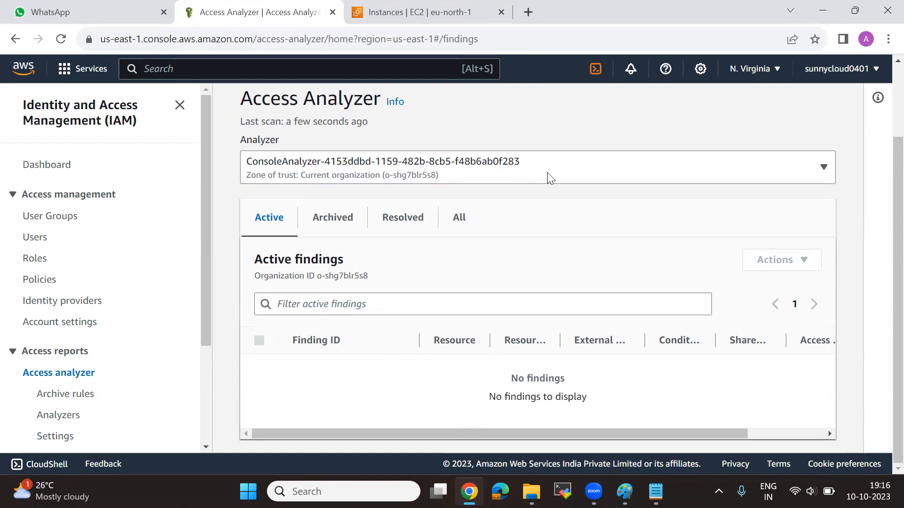
pyautogui.moveTo(382, 100); pyautogui.dragTo(242, 103)
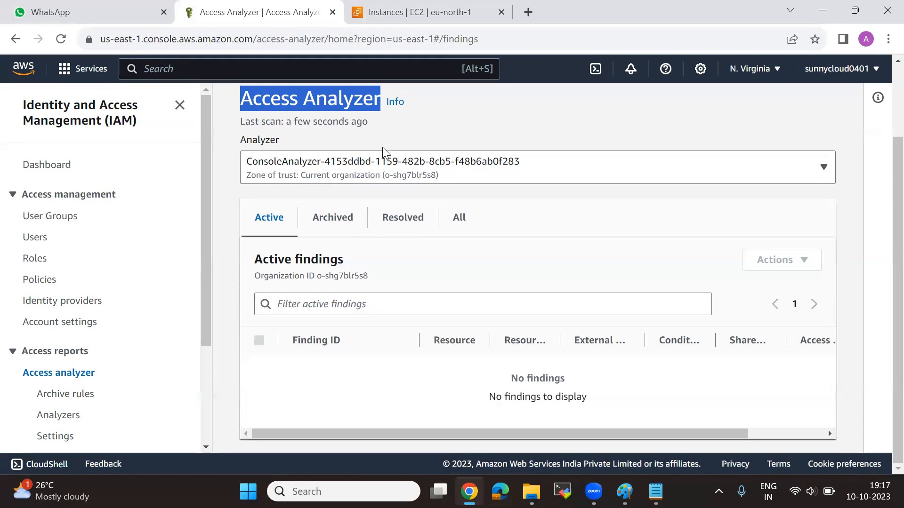
pyautogui.click(614, 172)
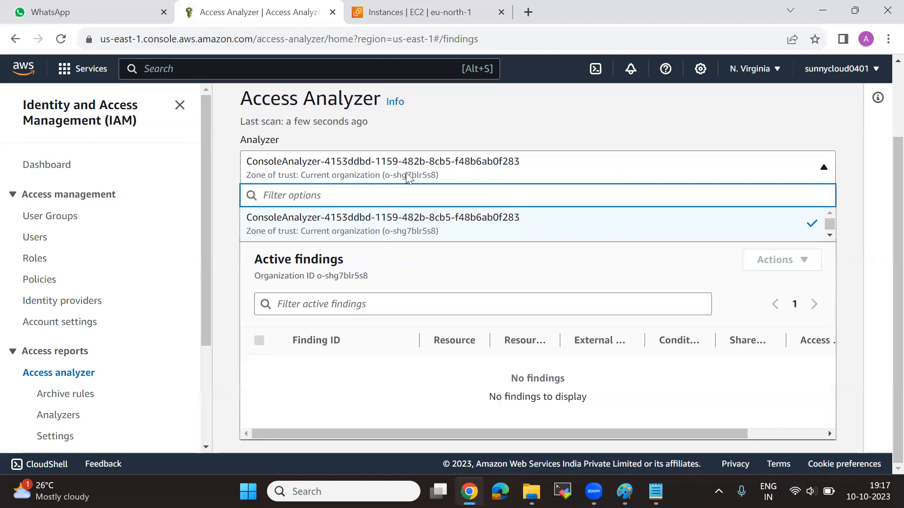
pyautogui.click(311, 140)
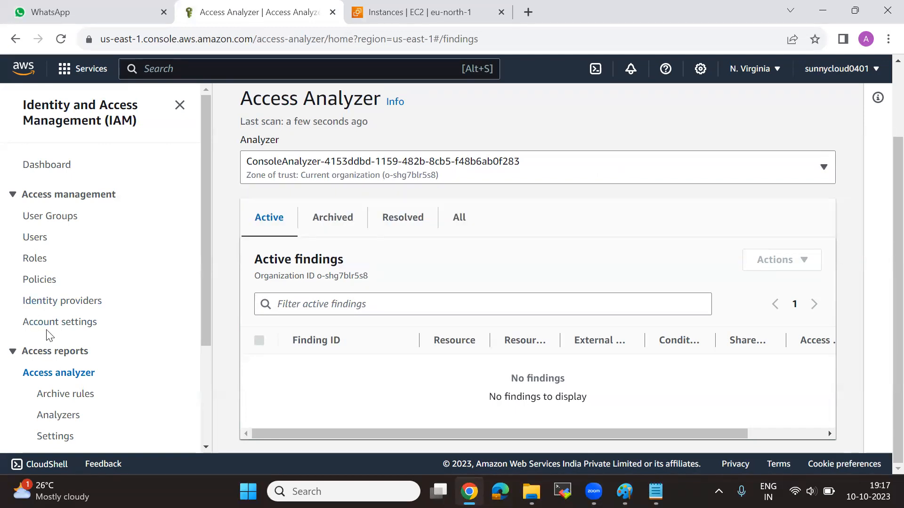
pyautogui.scroll(2, 150, 369)
pyautogui.moveTo(209, 290)
pyautogui.mouseDown()
pyautogui.moveTo(201, 397)
pyautogui.moveTo(216, 280)
pyautogui.mouseUp()
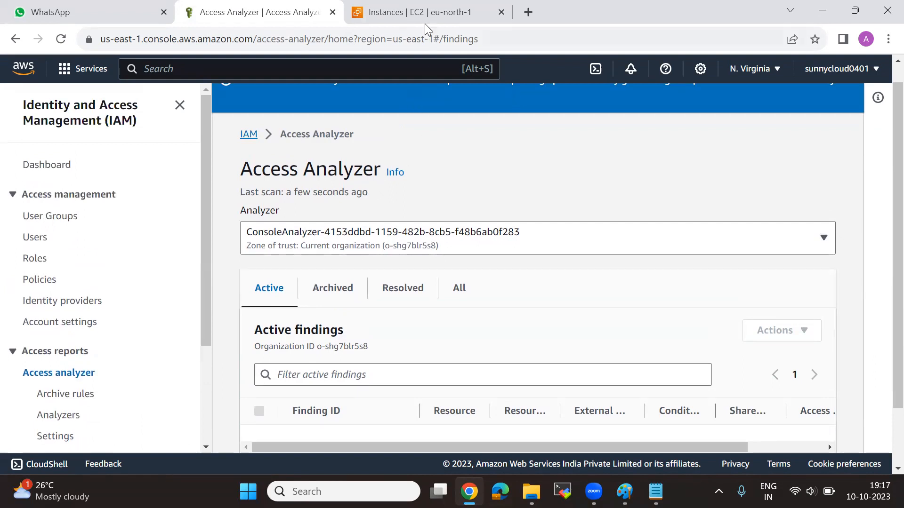
pyautogui.moveTo(202, 252); pyautogui.dragTo(222, 247)
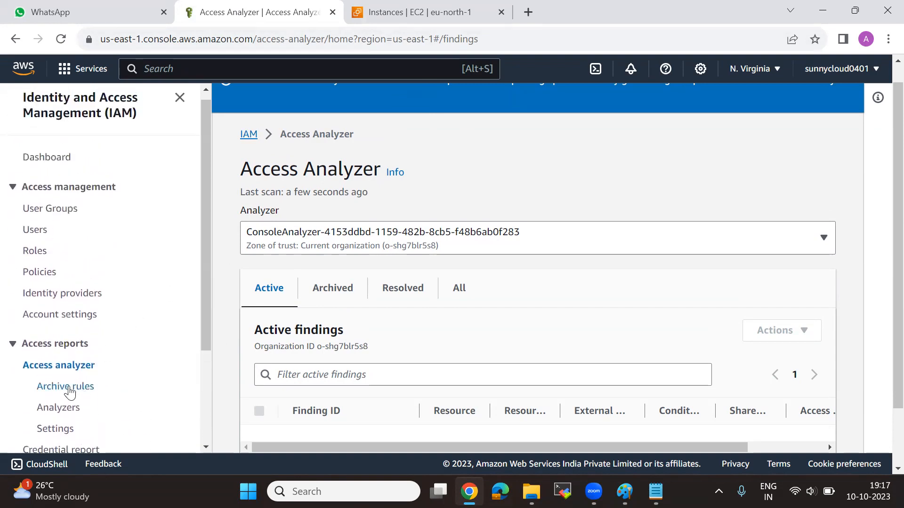